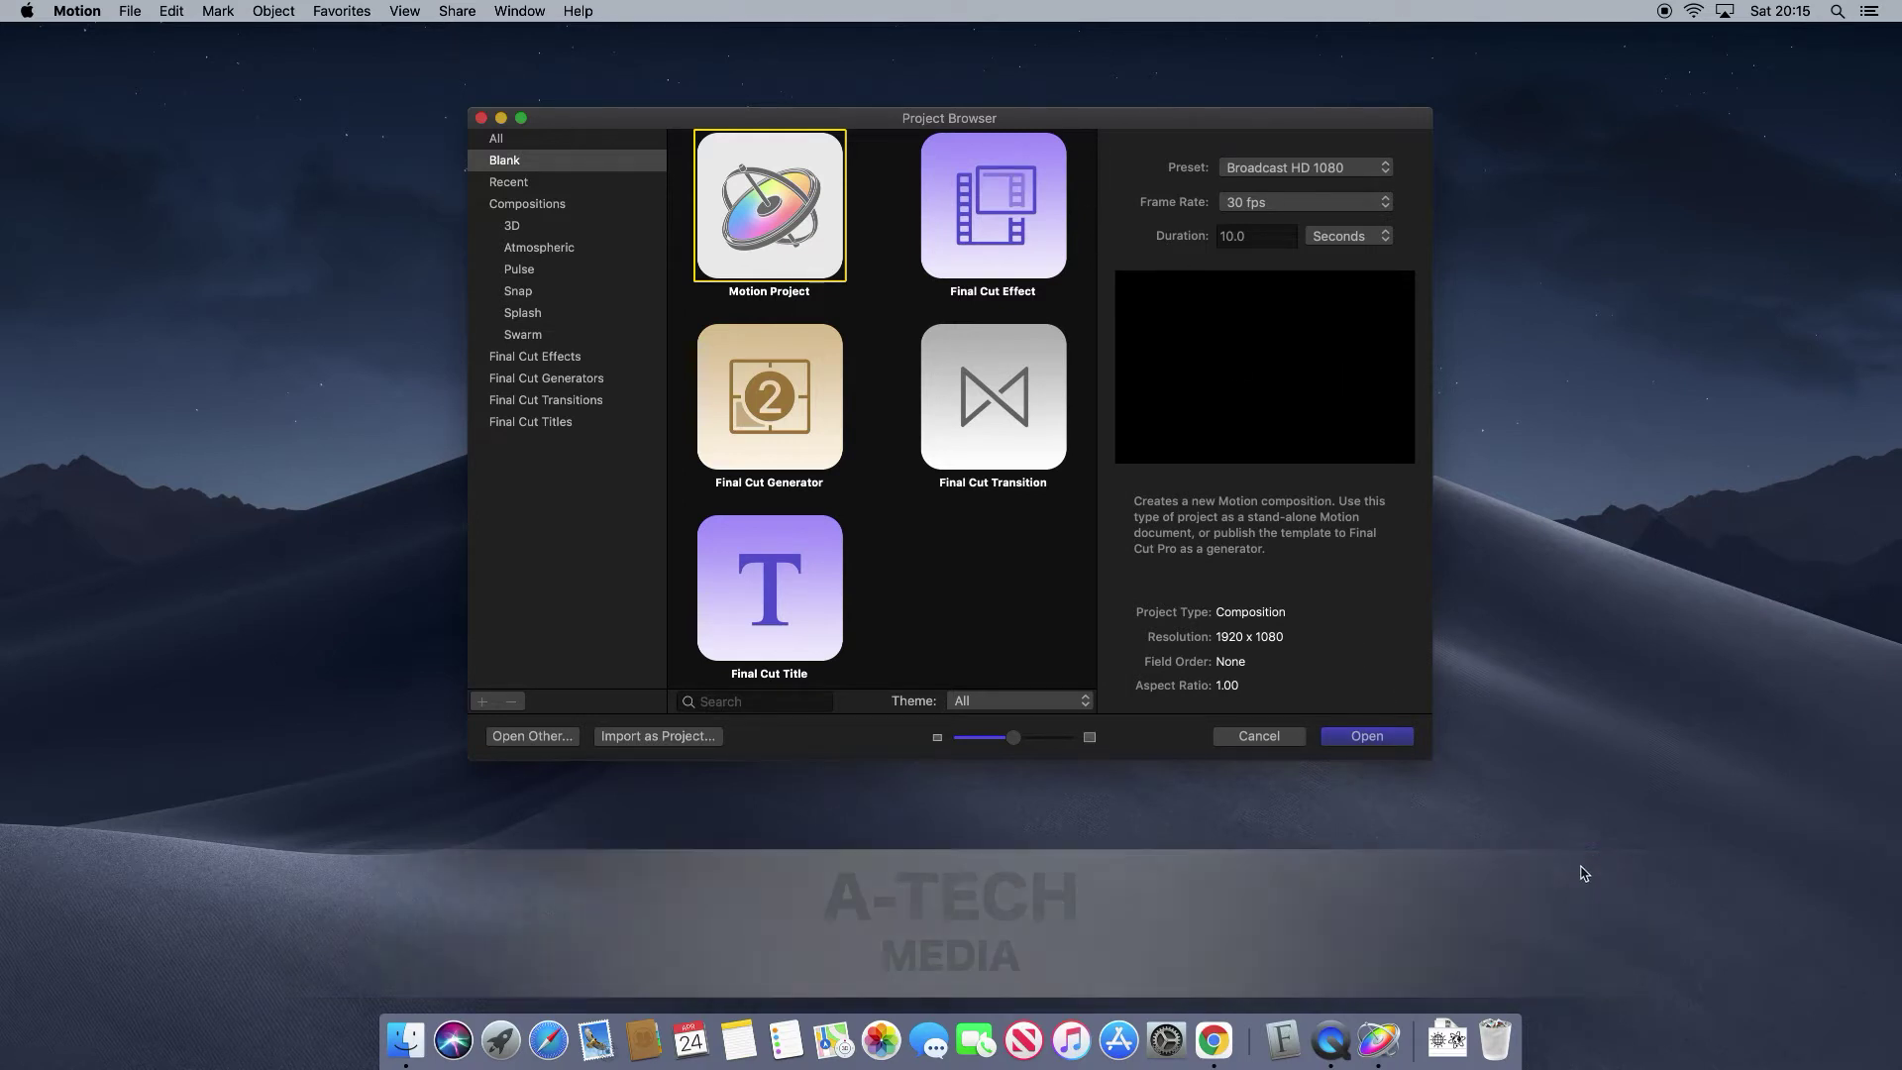
Create a blank Motion project with the Broadcast HD 1080 preset at 30 fps and set the canvas zoom to Fit.
left_click(1377, 738)
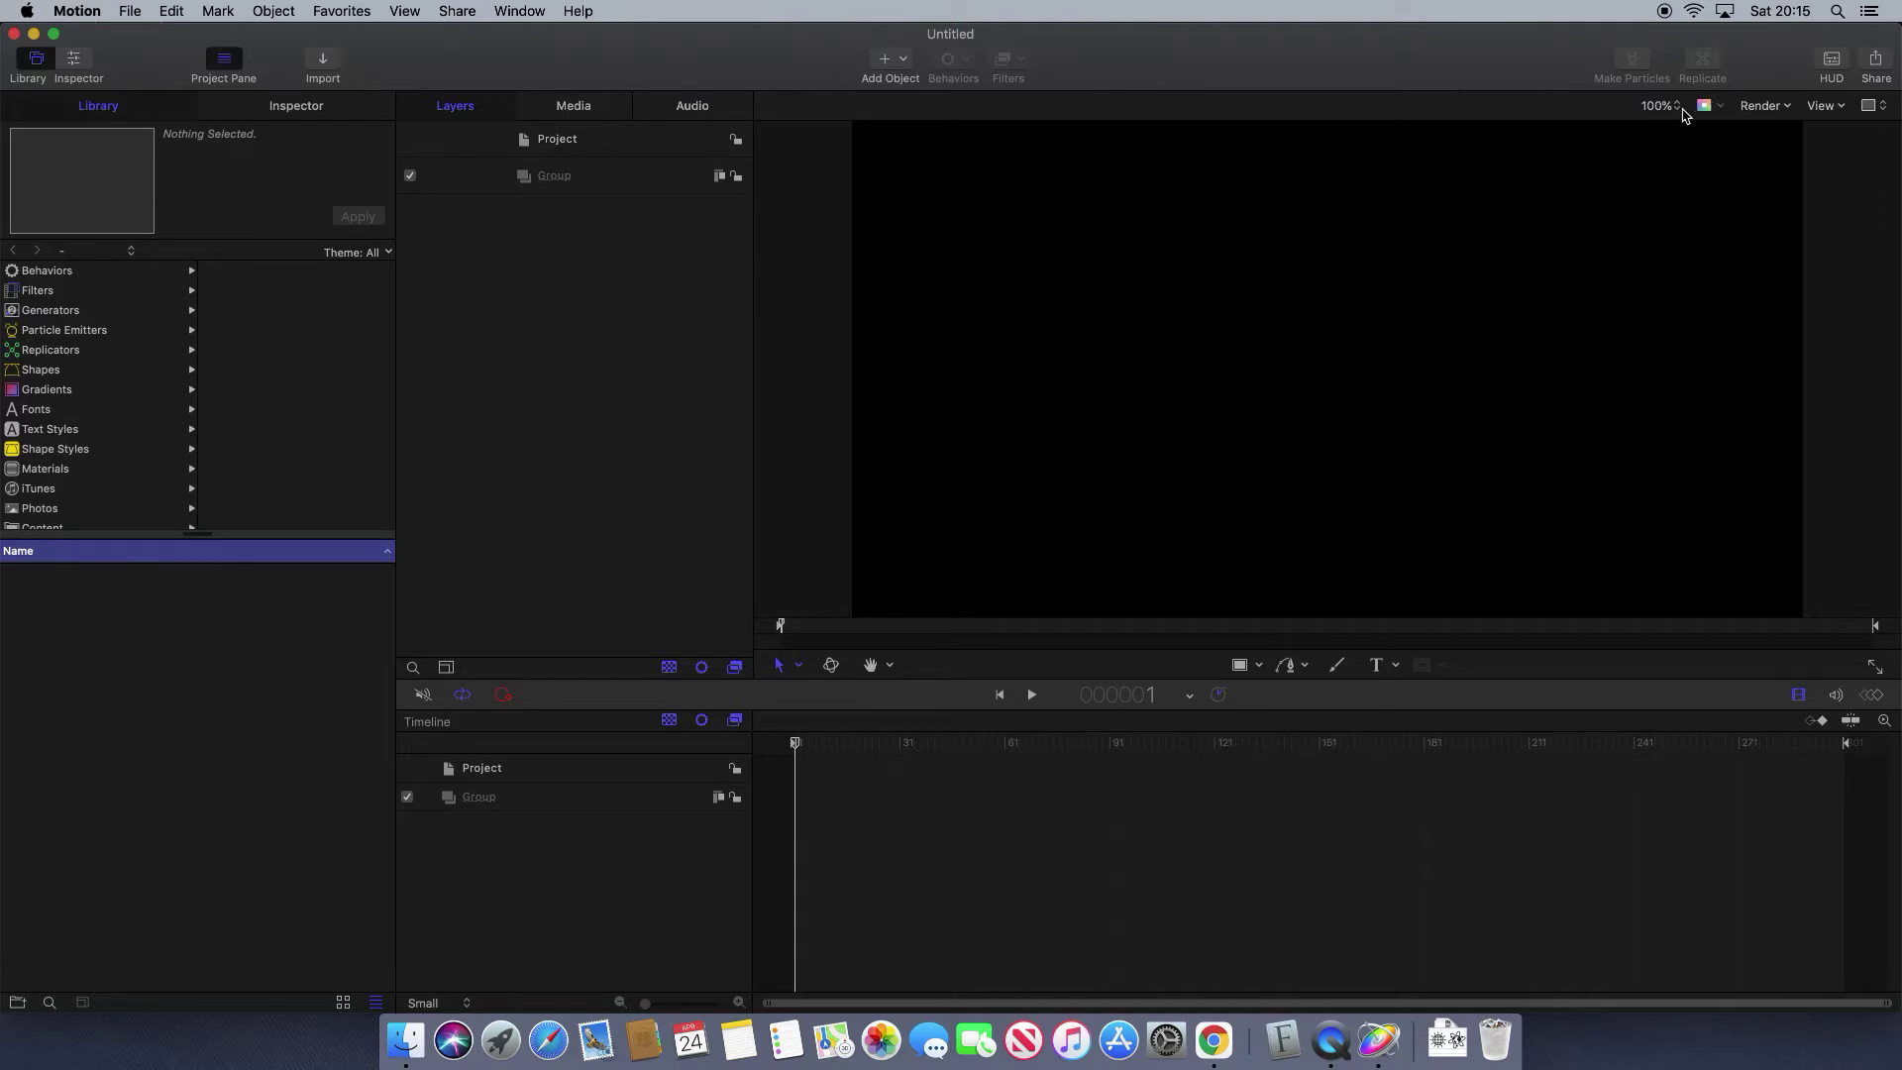
left_click(1676, 106)
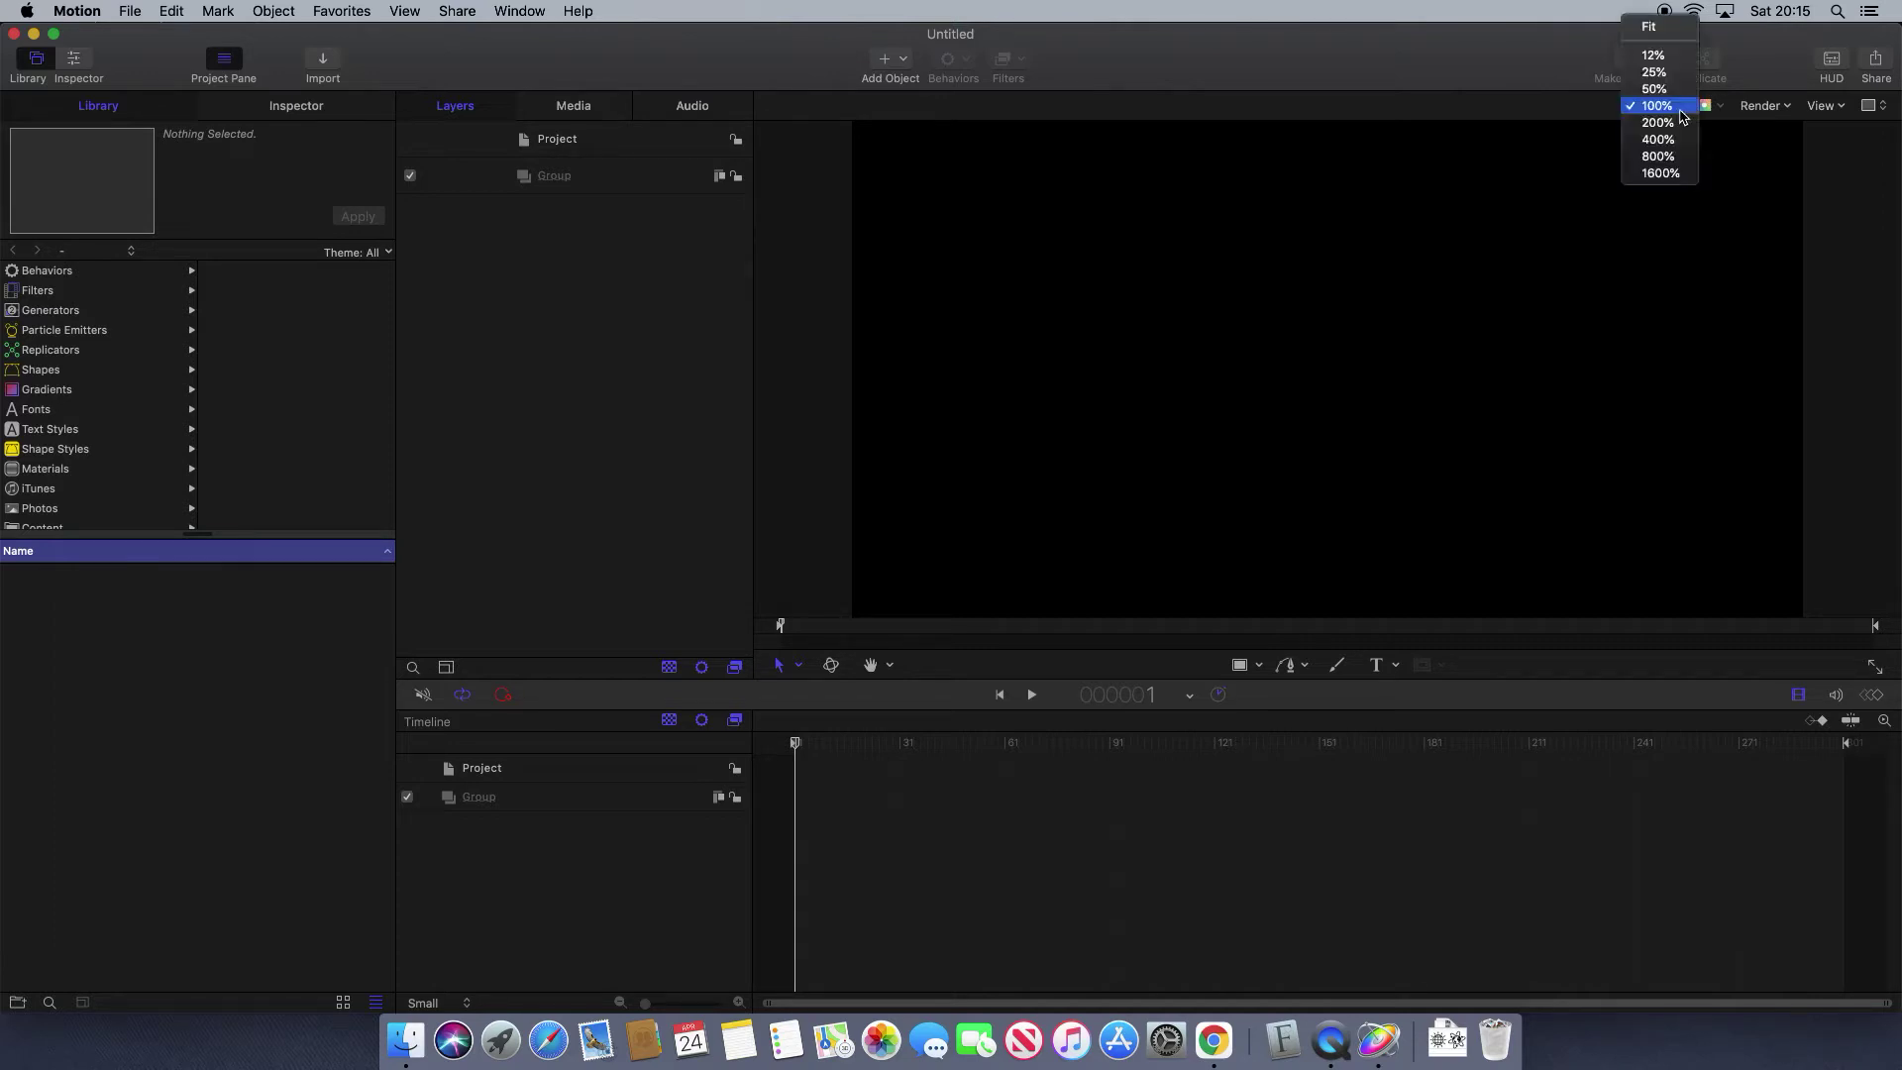
left_click(1649, 27)
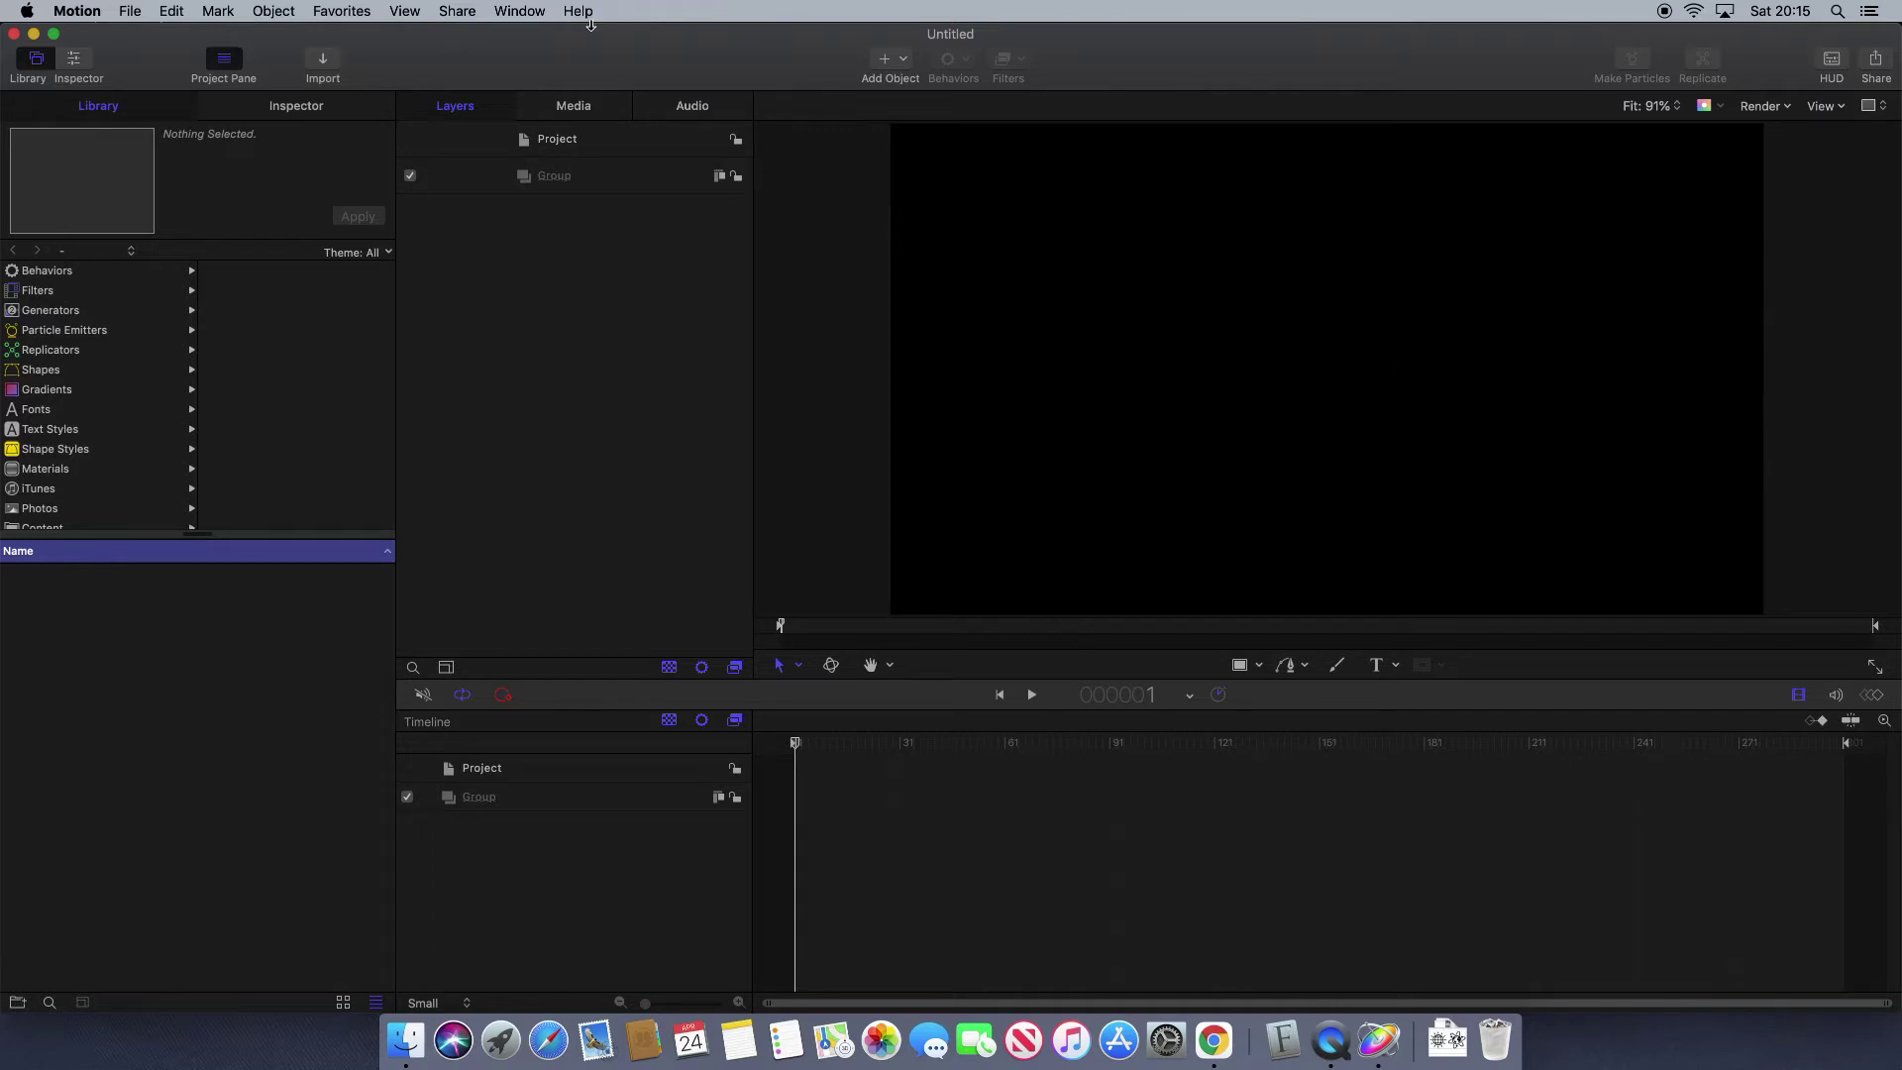
Place a new 3D text object in the existing group, near the centre of the canvas.
left_click(571, 183)
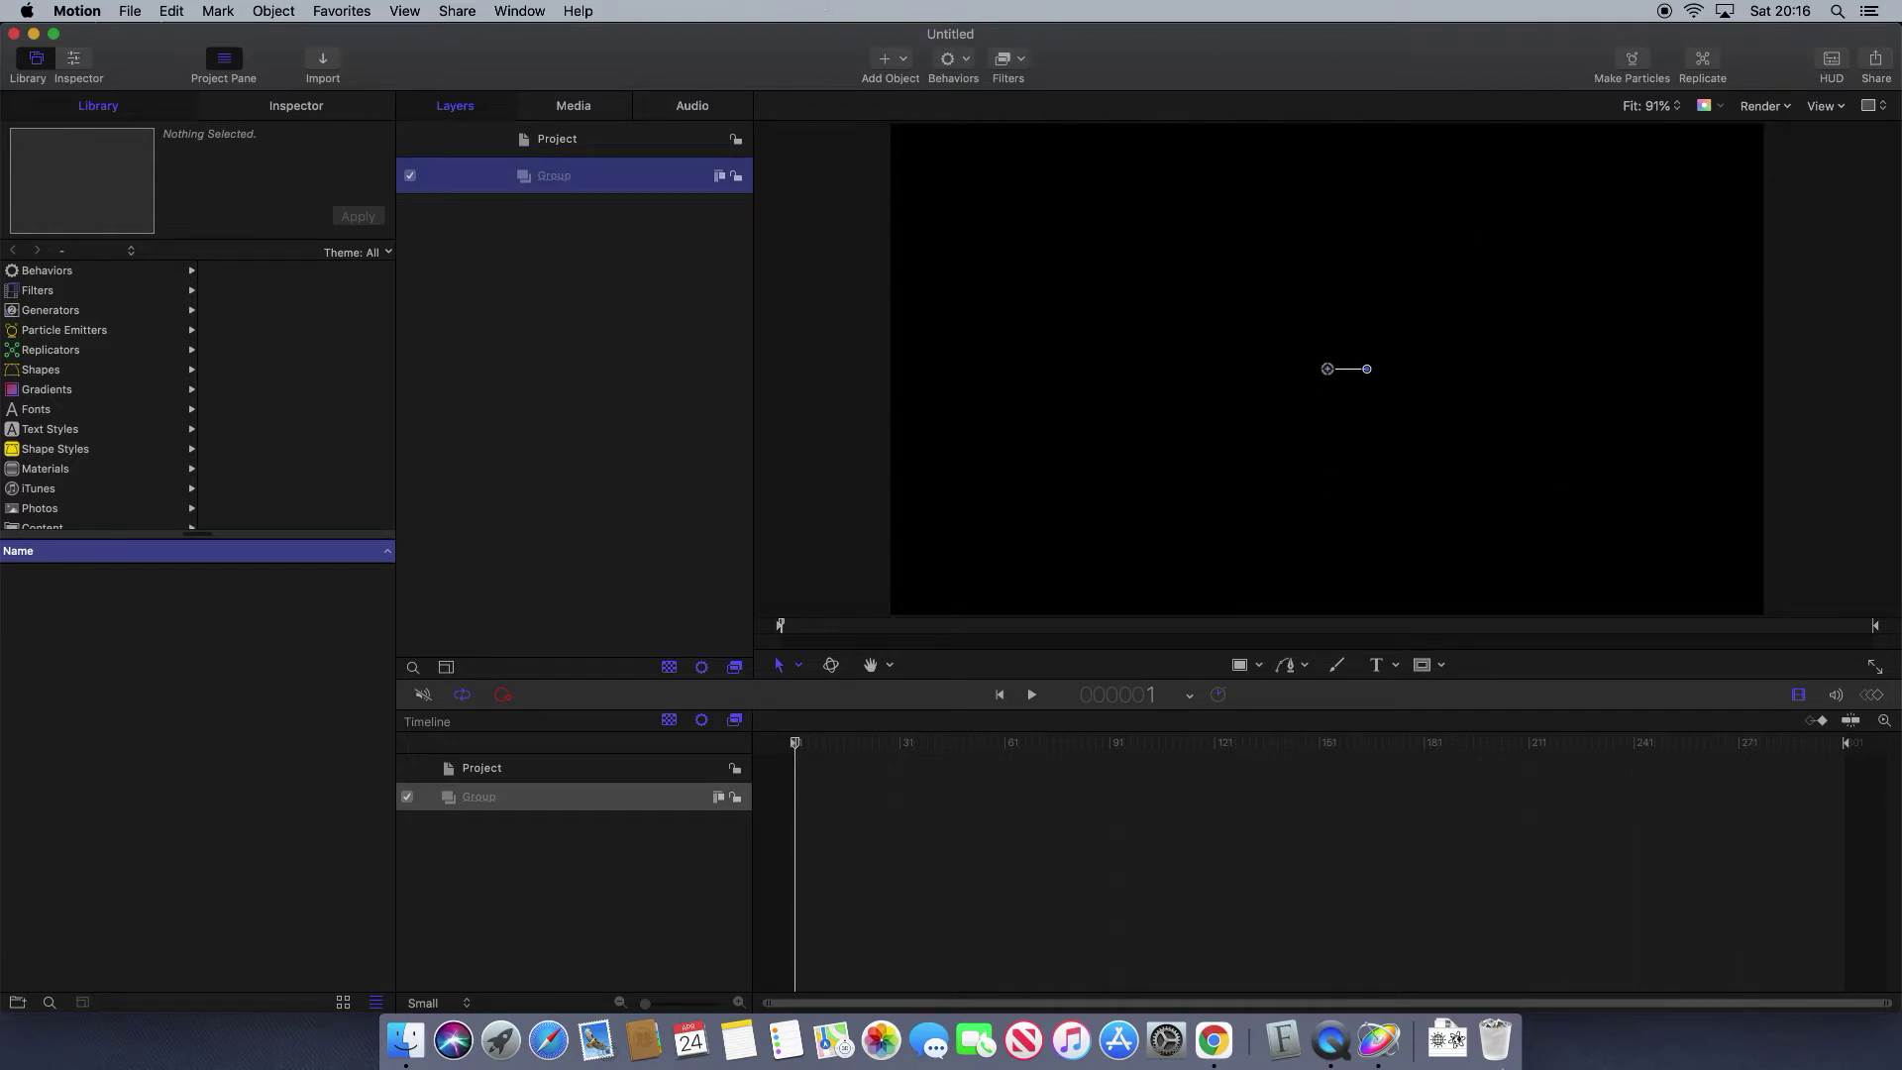
left_click(1395, 667)
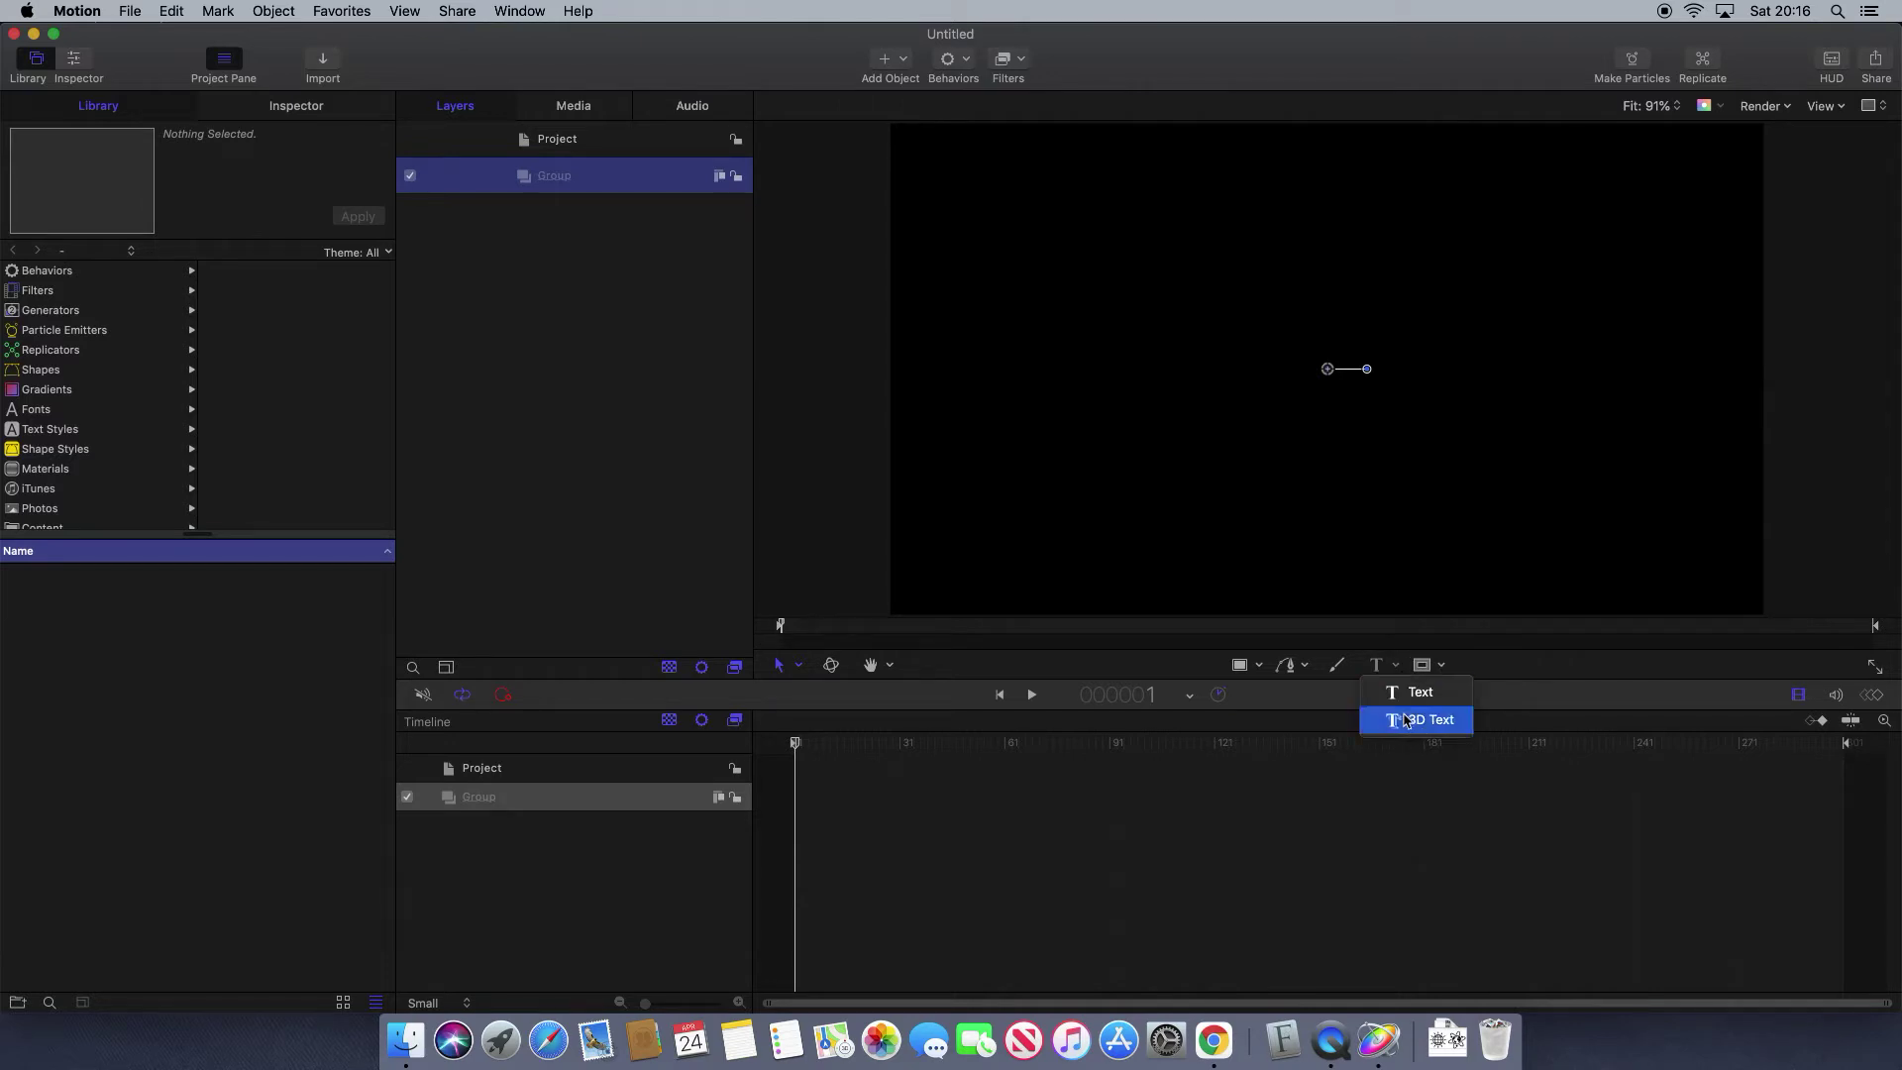
left_click(1403, 723)
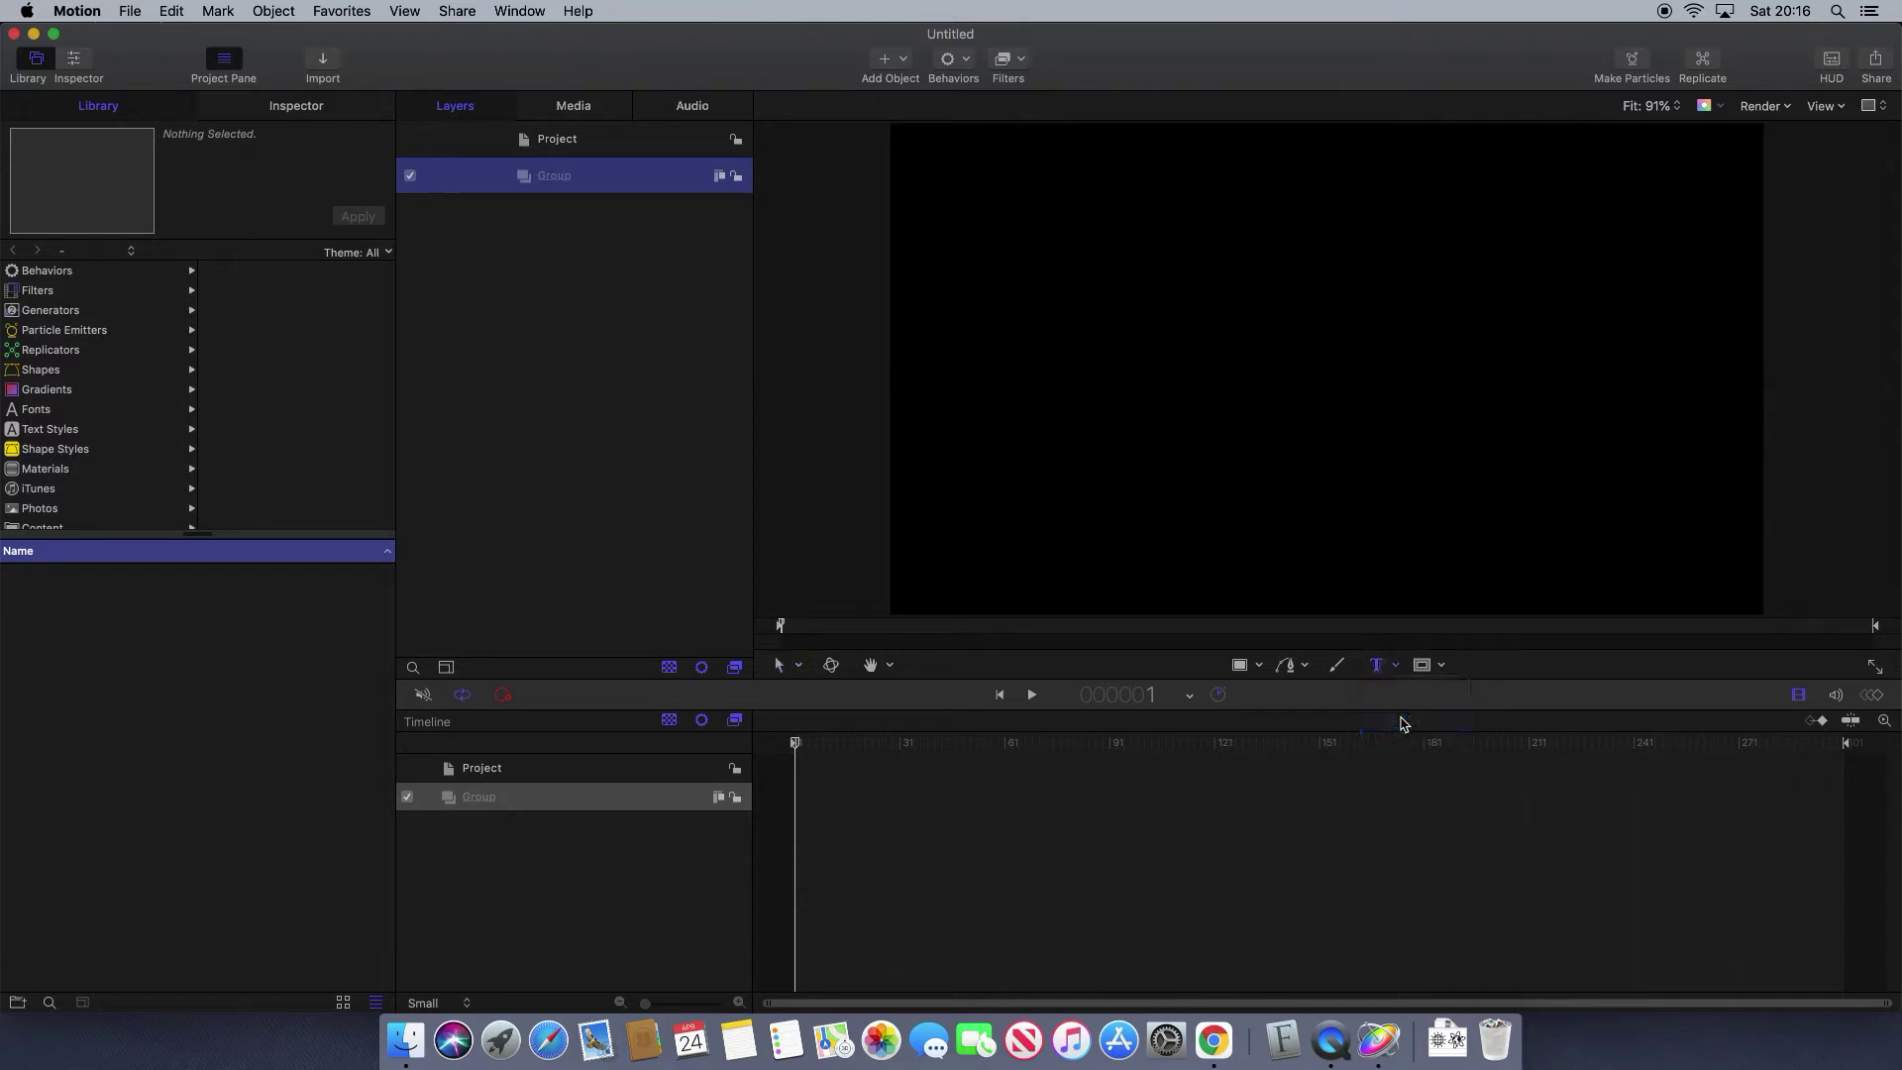
left_click(1303, 368)
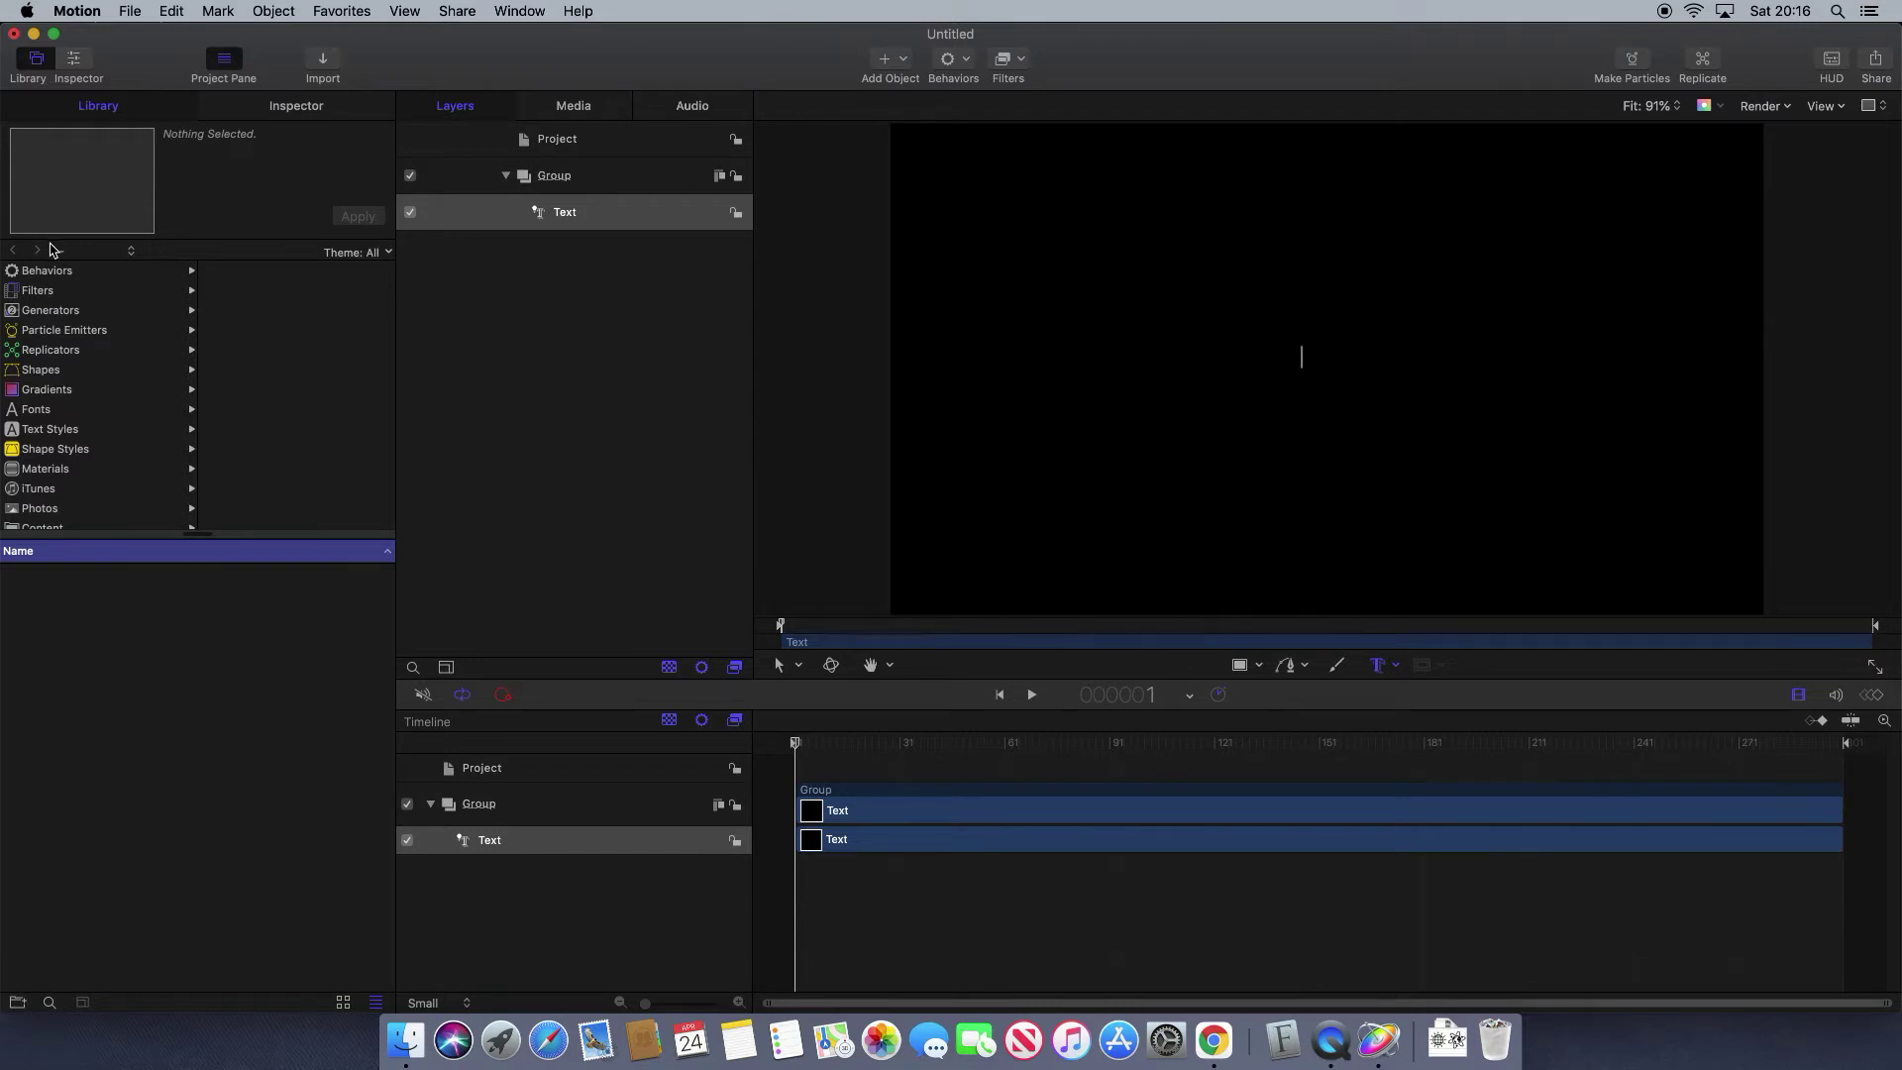
Enter Y as the content of the 3D text and set its font size to 279.
left_click(303, 116)
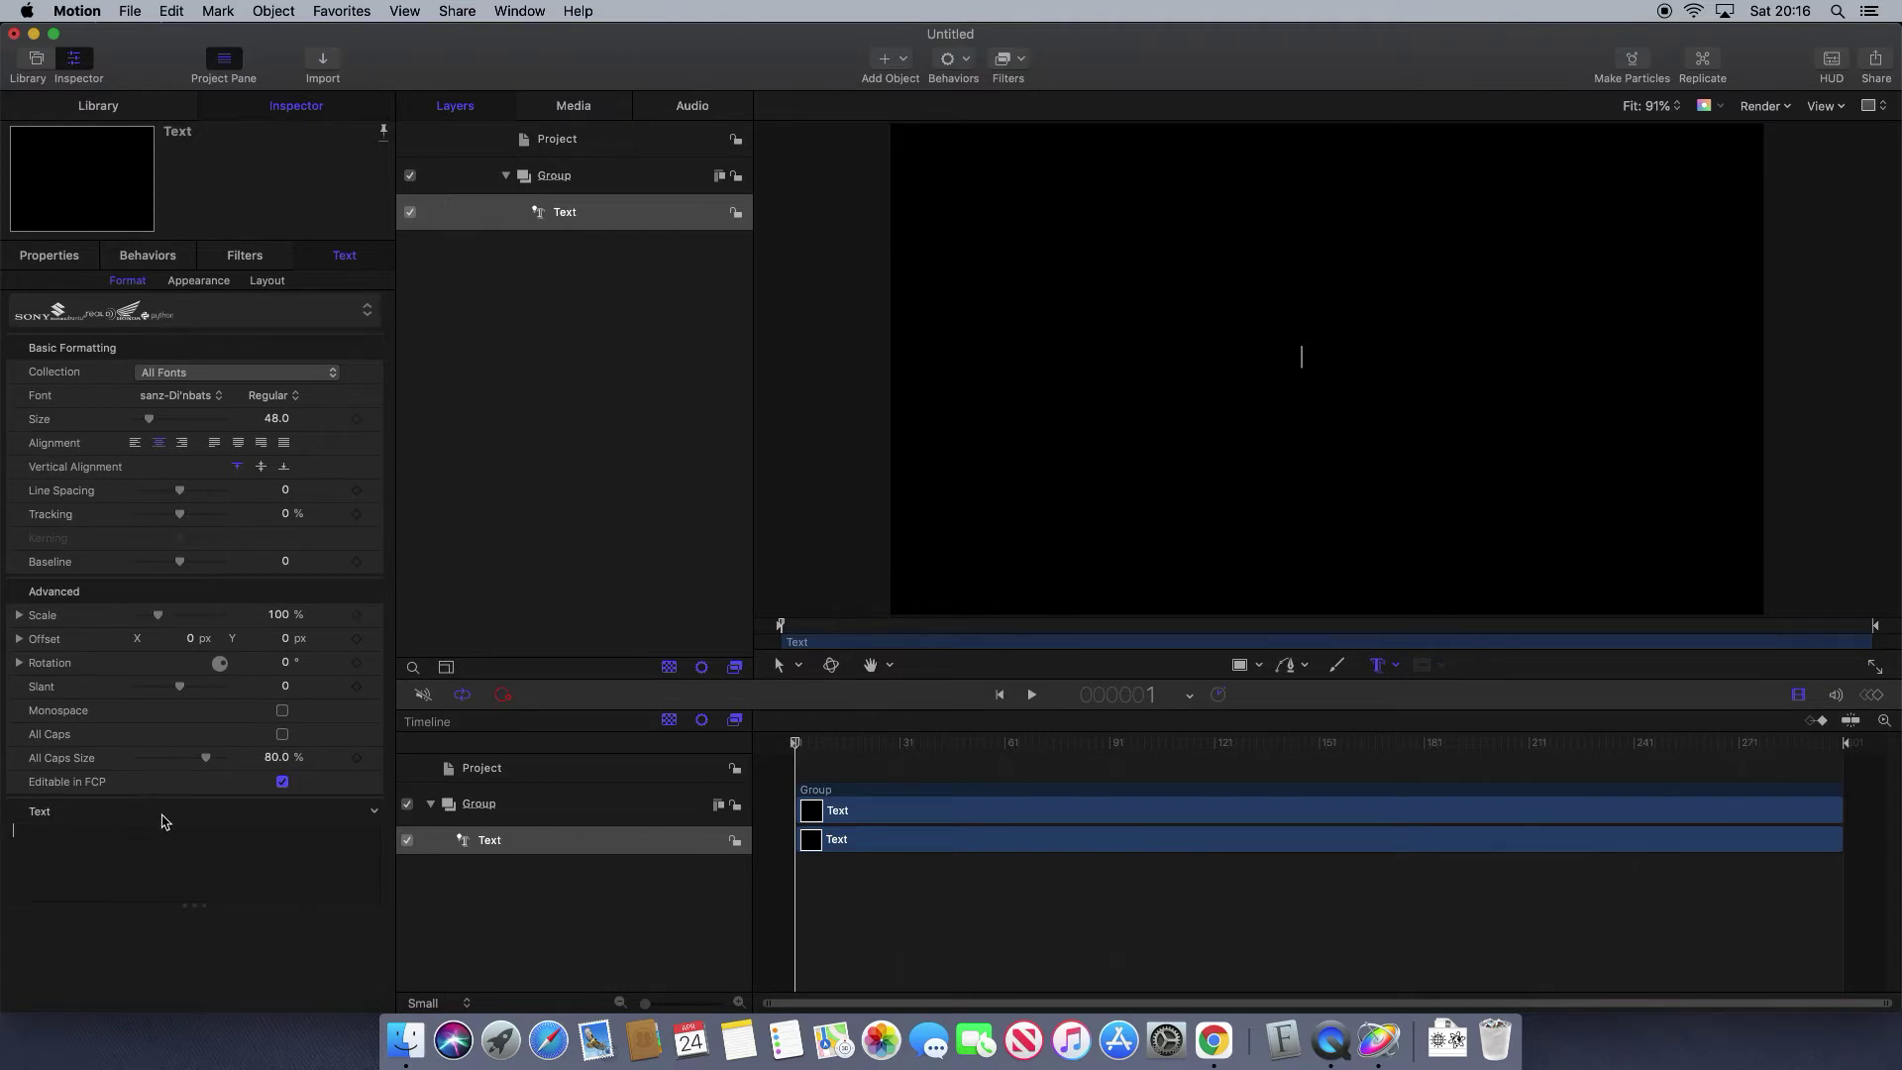
type("Y")
left_click_drag(148, 421, 220, 438)
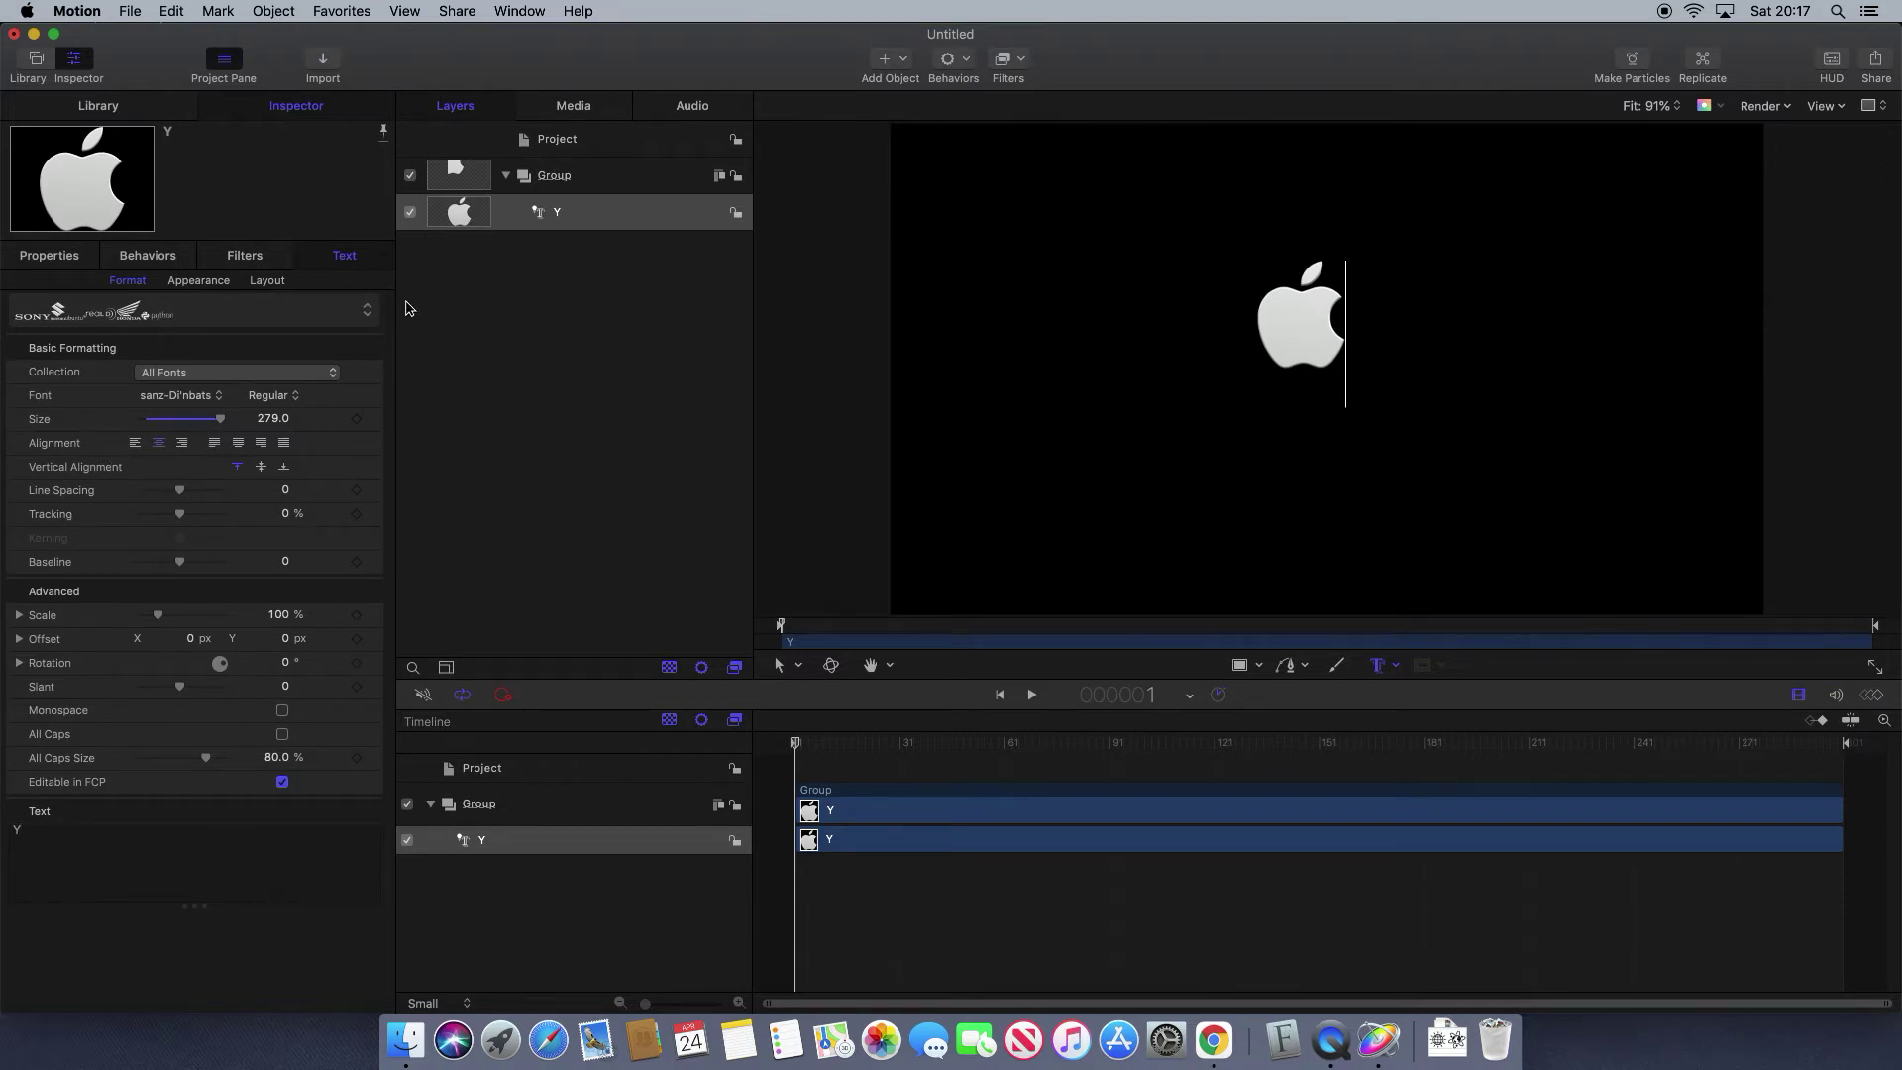
Browse the 3D text style presets and the font list, keeping the sanz-Di'nbats font.
left_click(369, 315)
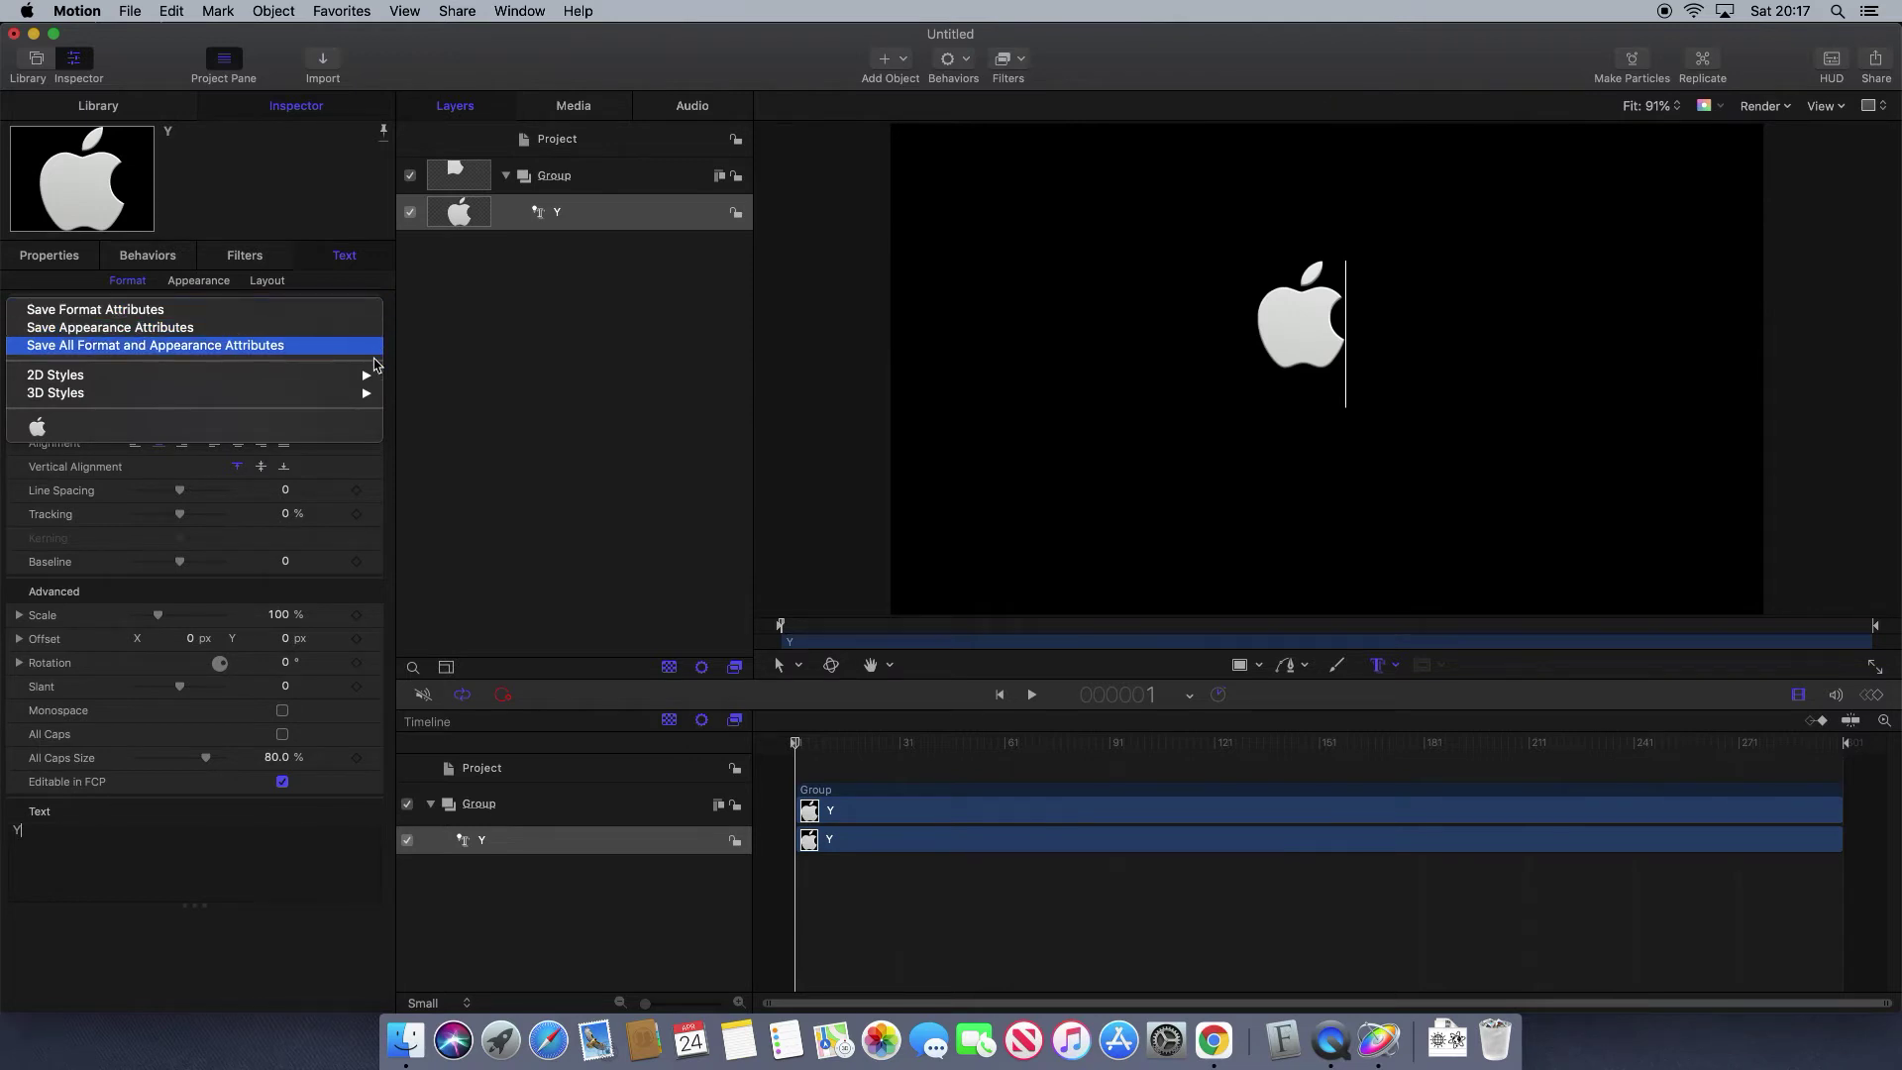
mouse_move(374, 383)
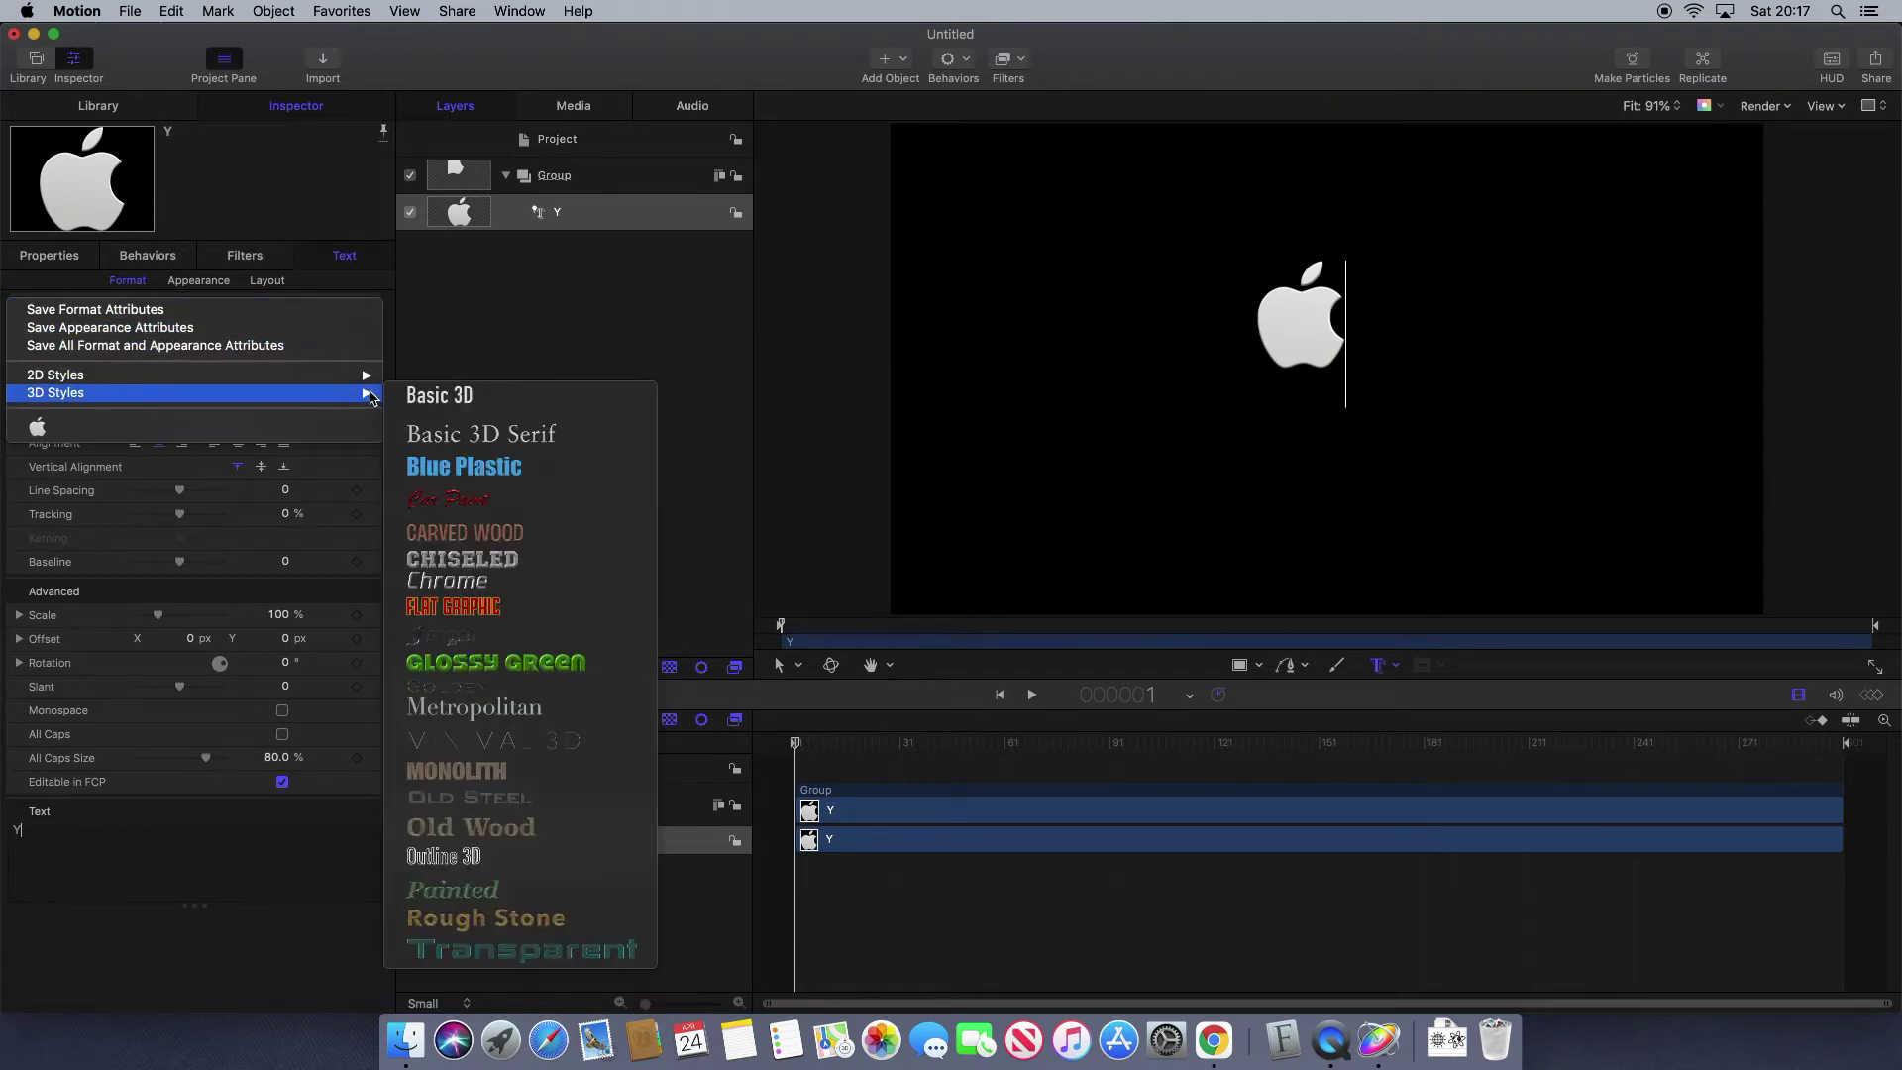
left_click(530, 305)
left_click(179, 395)
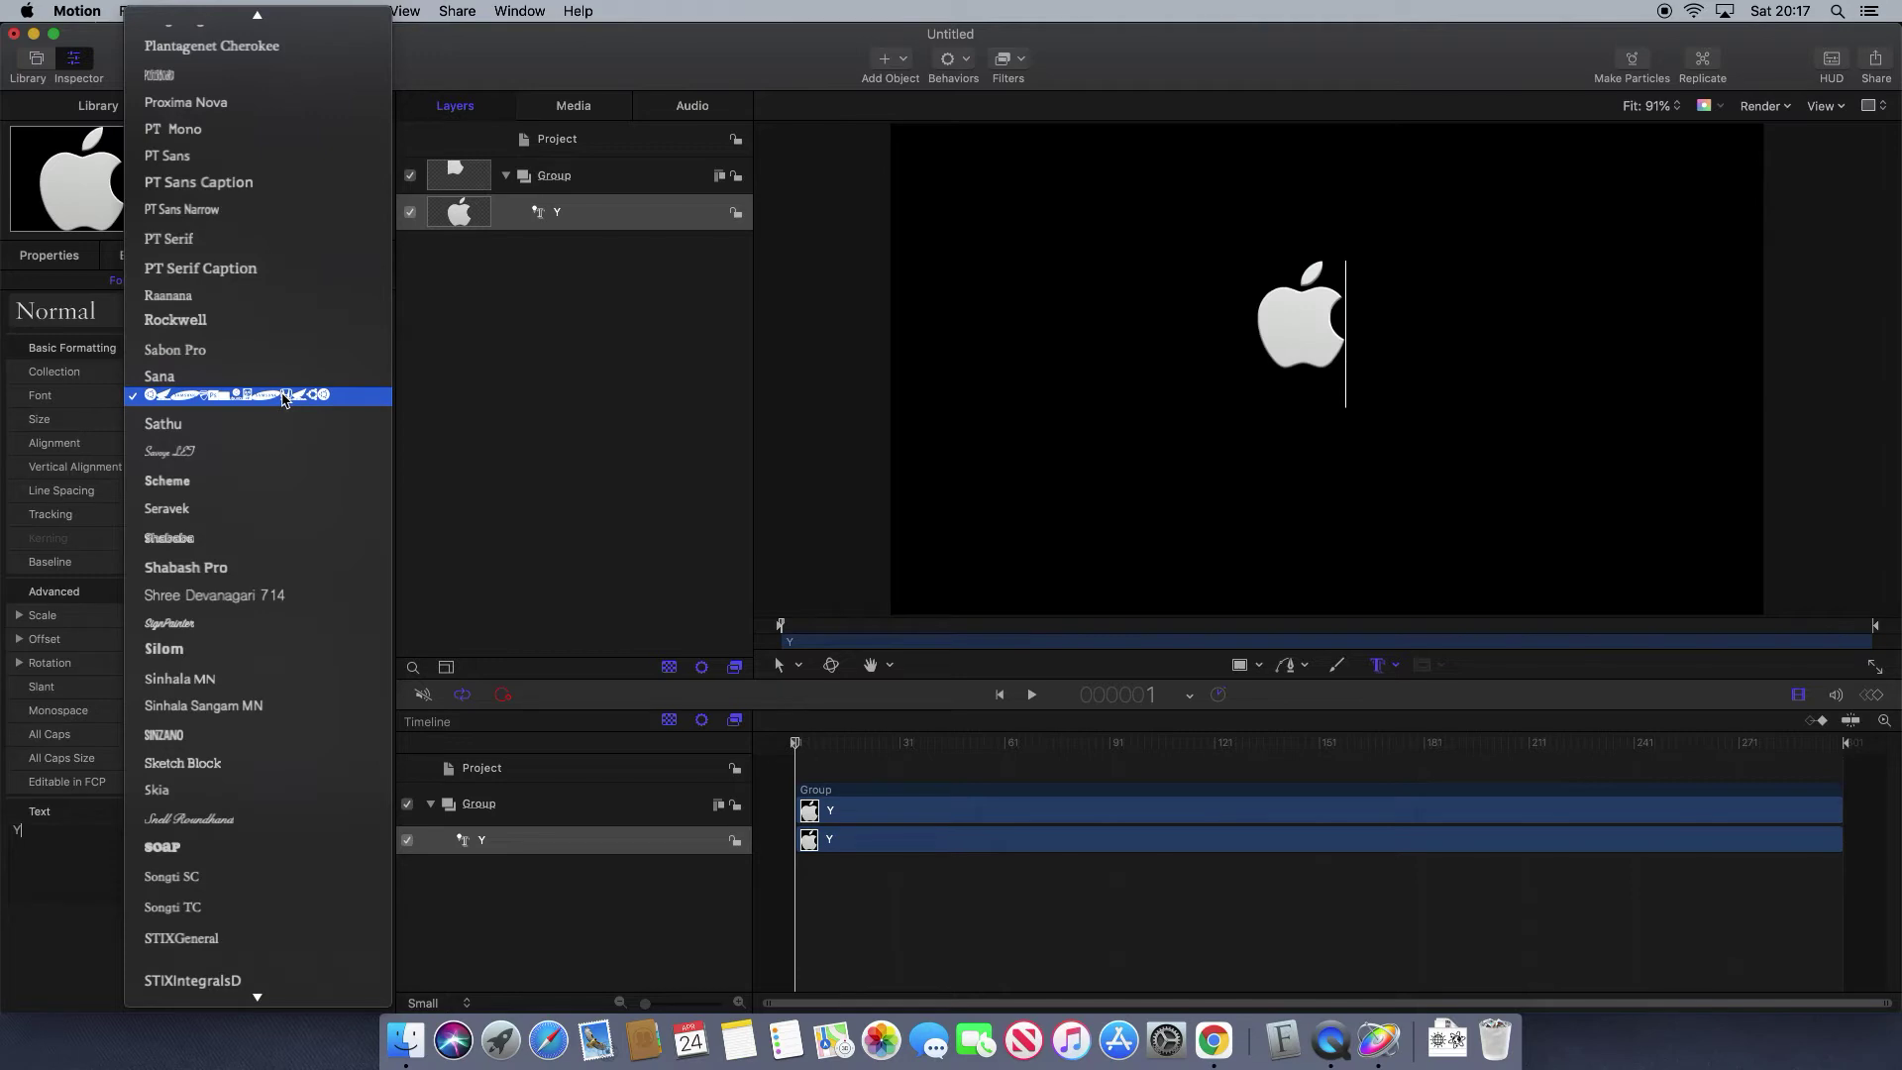
left_click(284, 396)
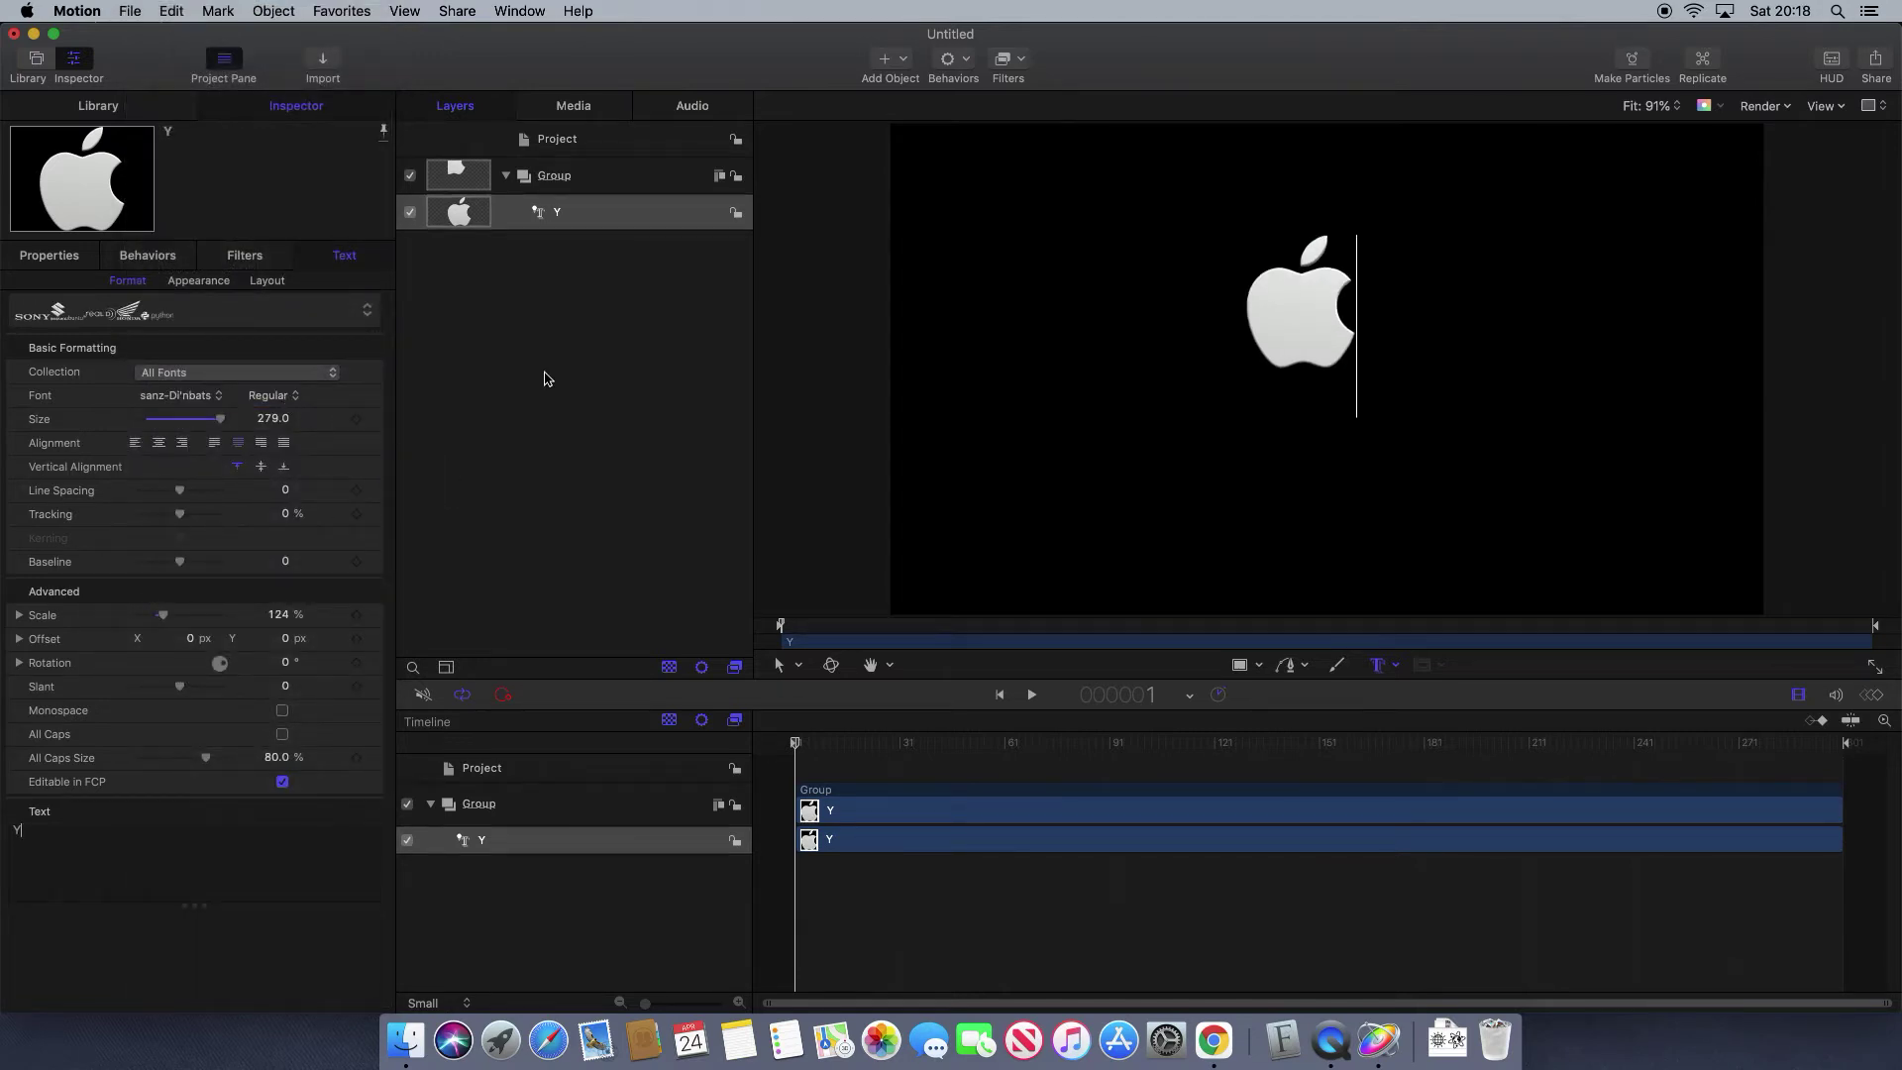
Rename the group that holds the apple logo text as 3D TEXT.
left_click(567, 182)
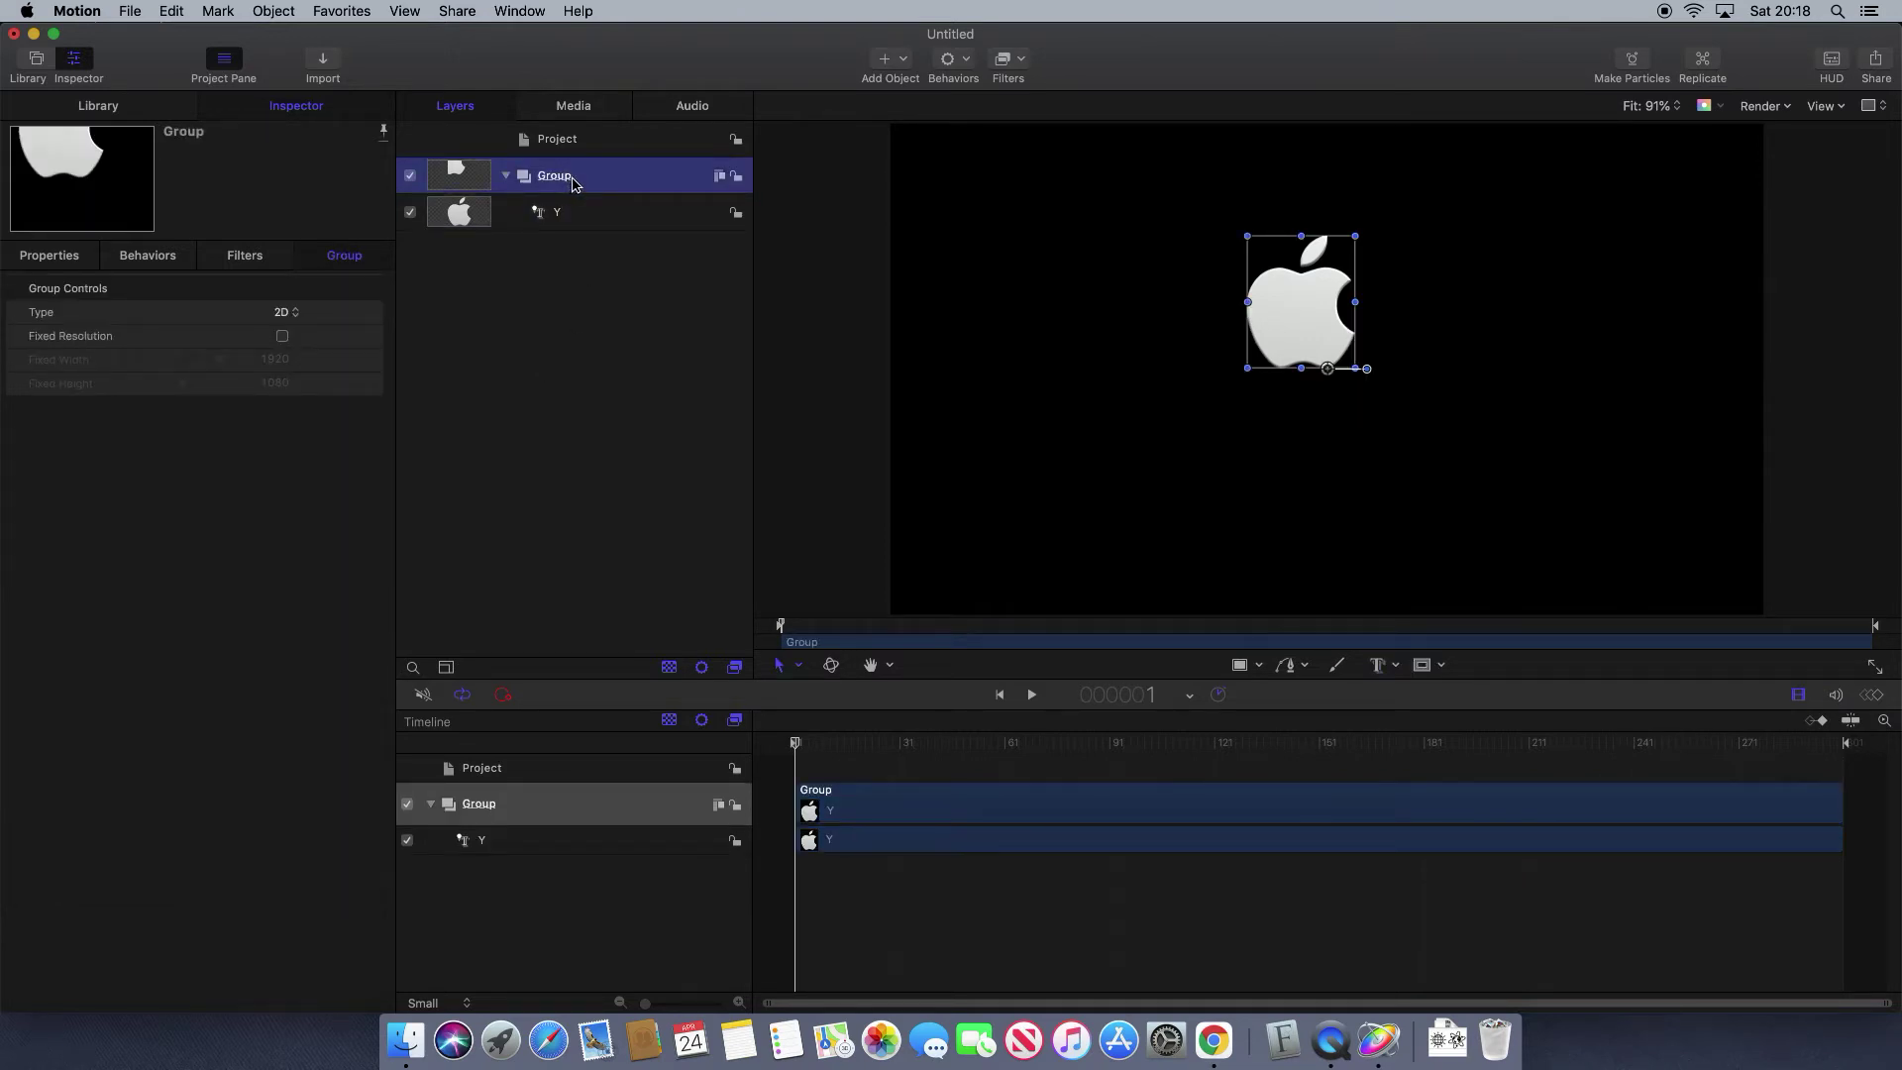
left_click(569, 182)
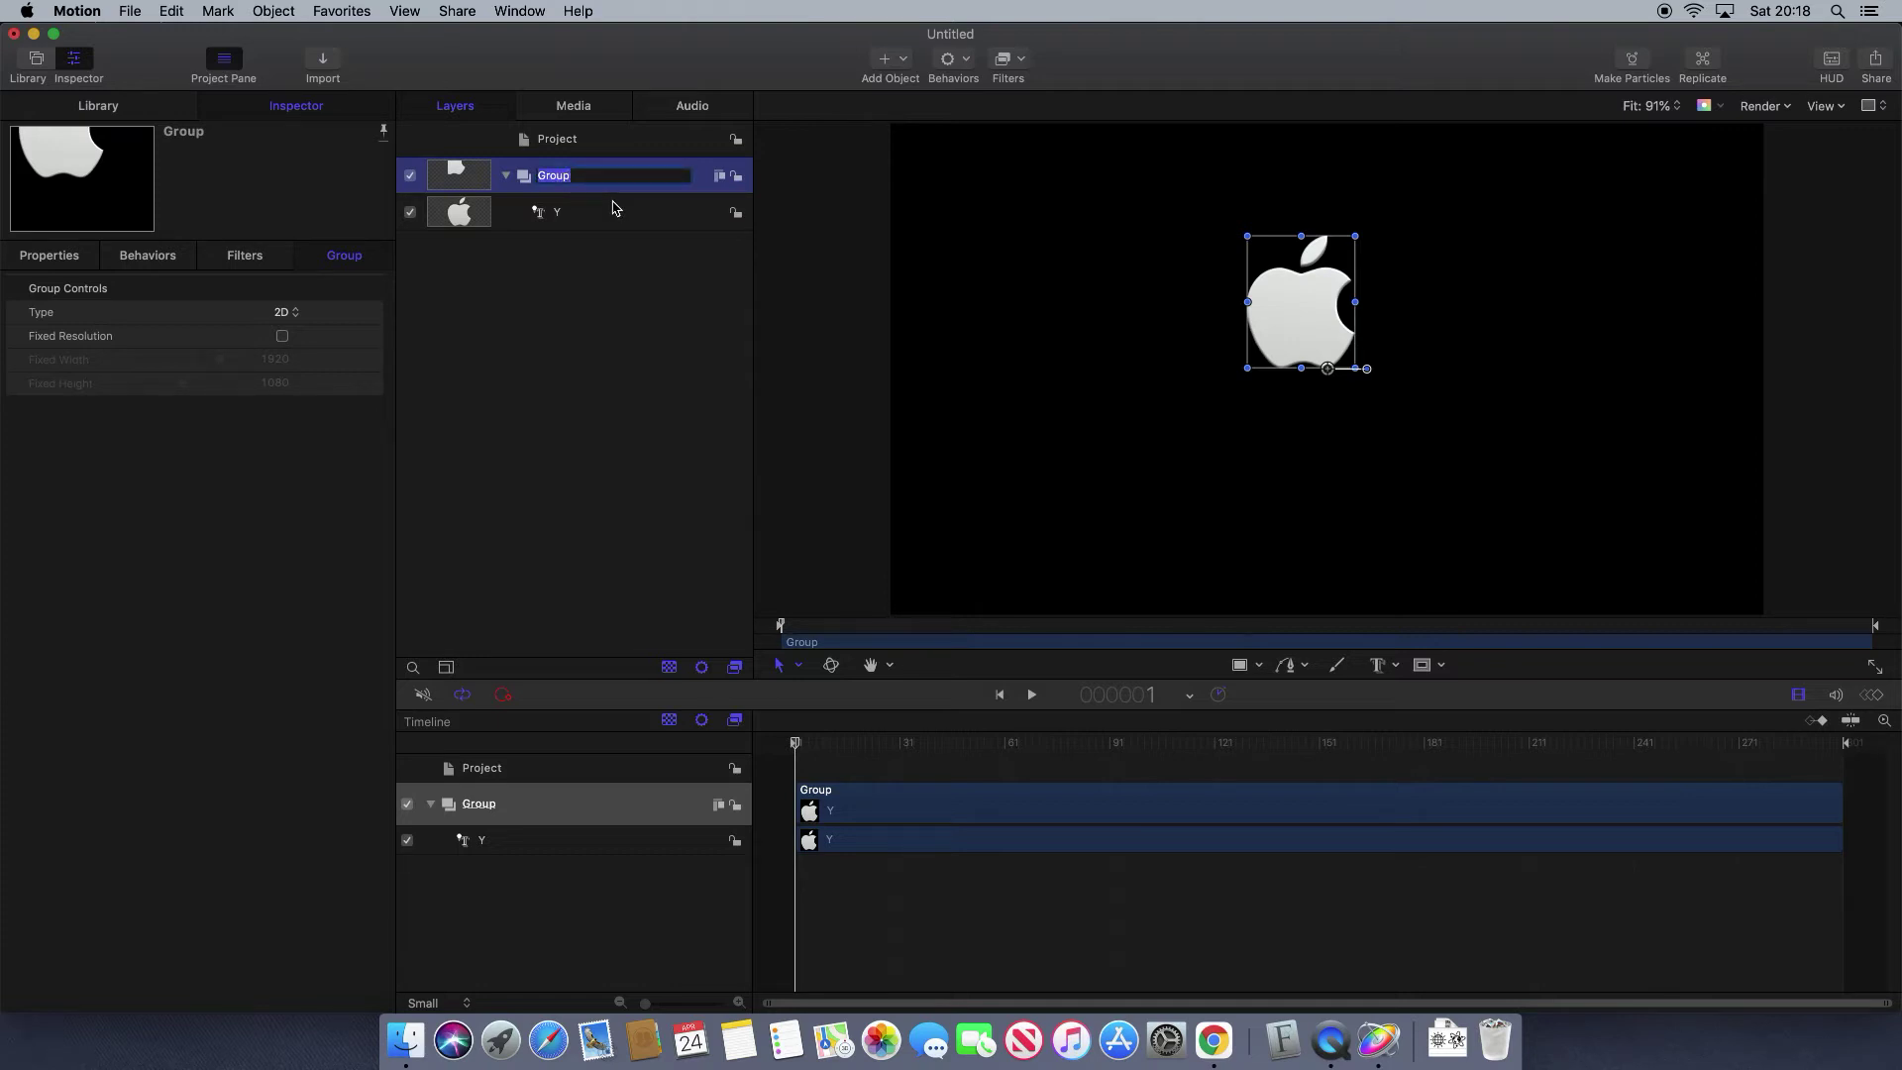
key("BackSpace")
key("Return")
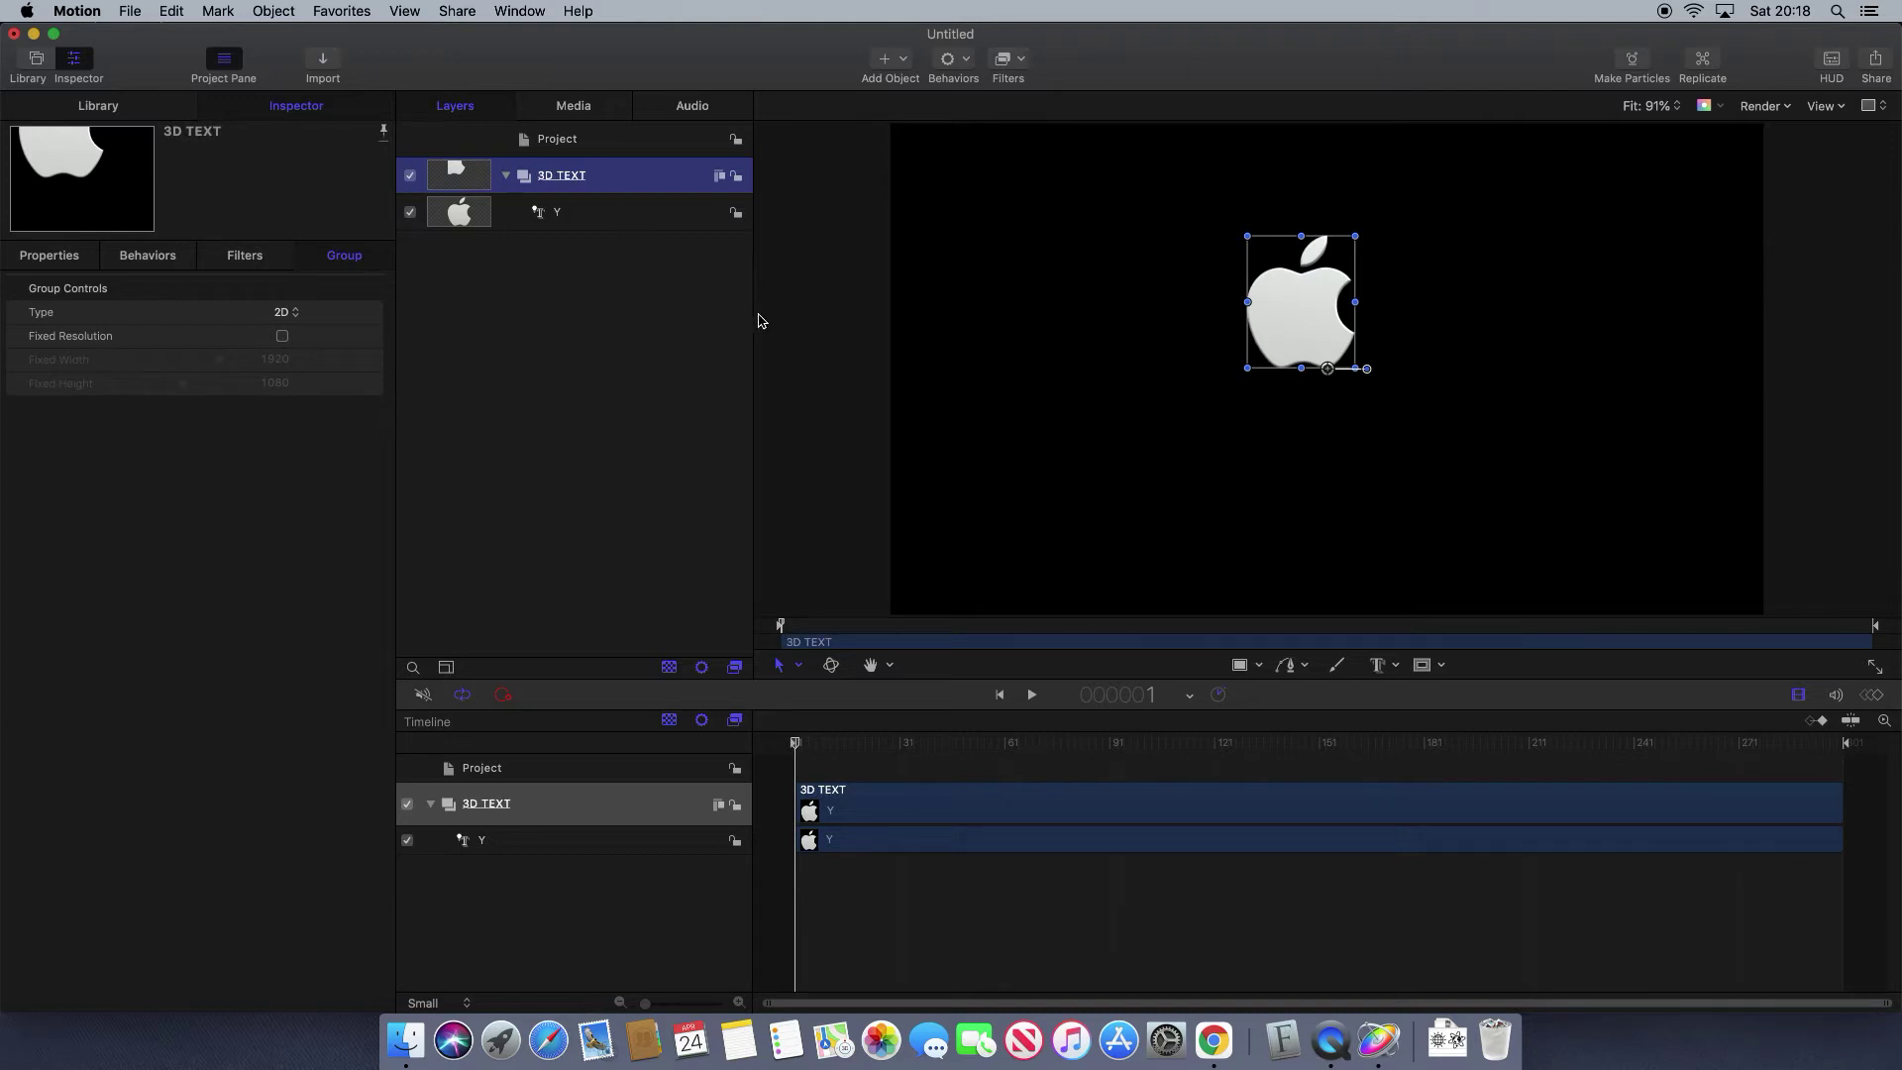
Add a new camera to the project and switch the existing 2D groups to 3D.
right_click(861, 320)
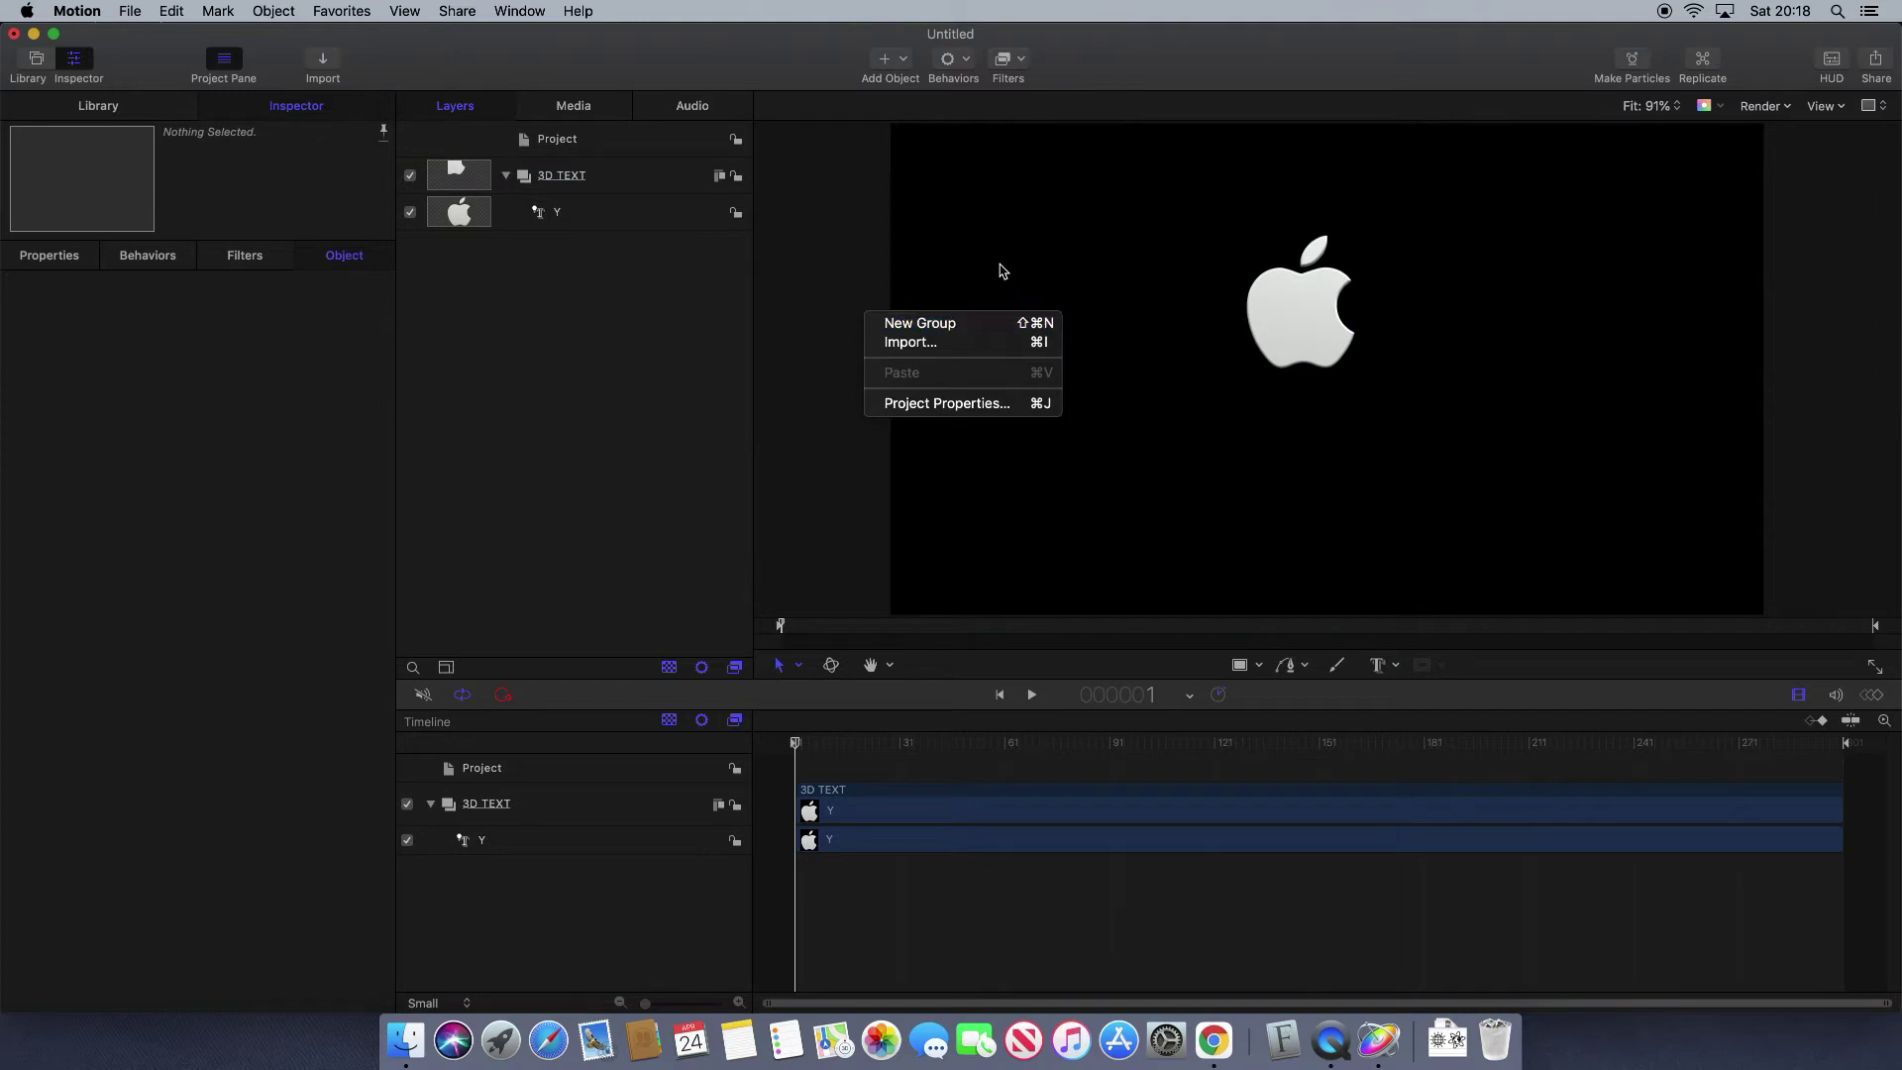
left_click(342, 11)
mouse_move(293, 17)
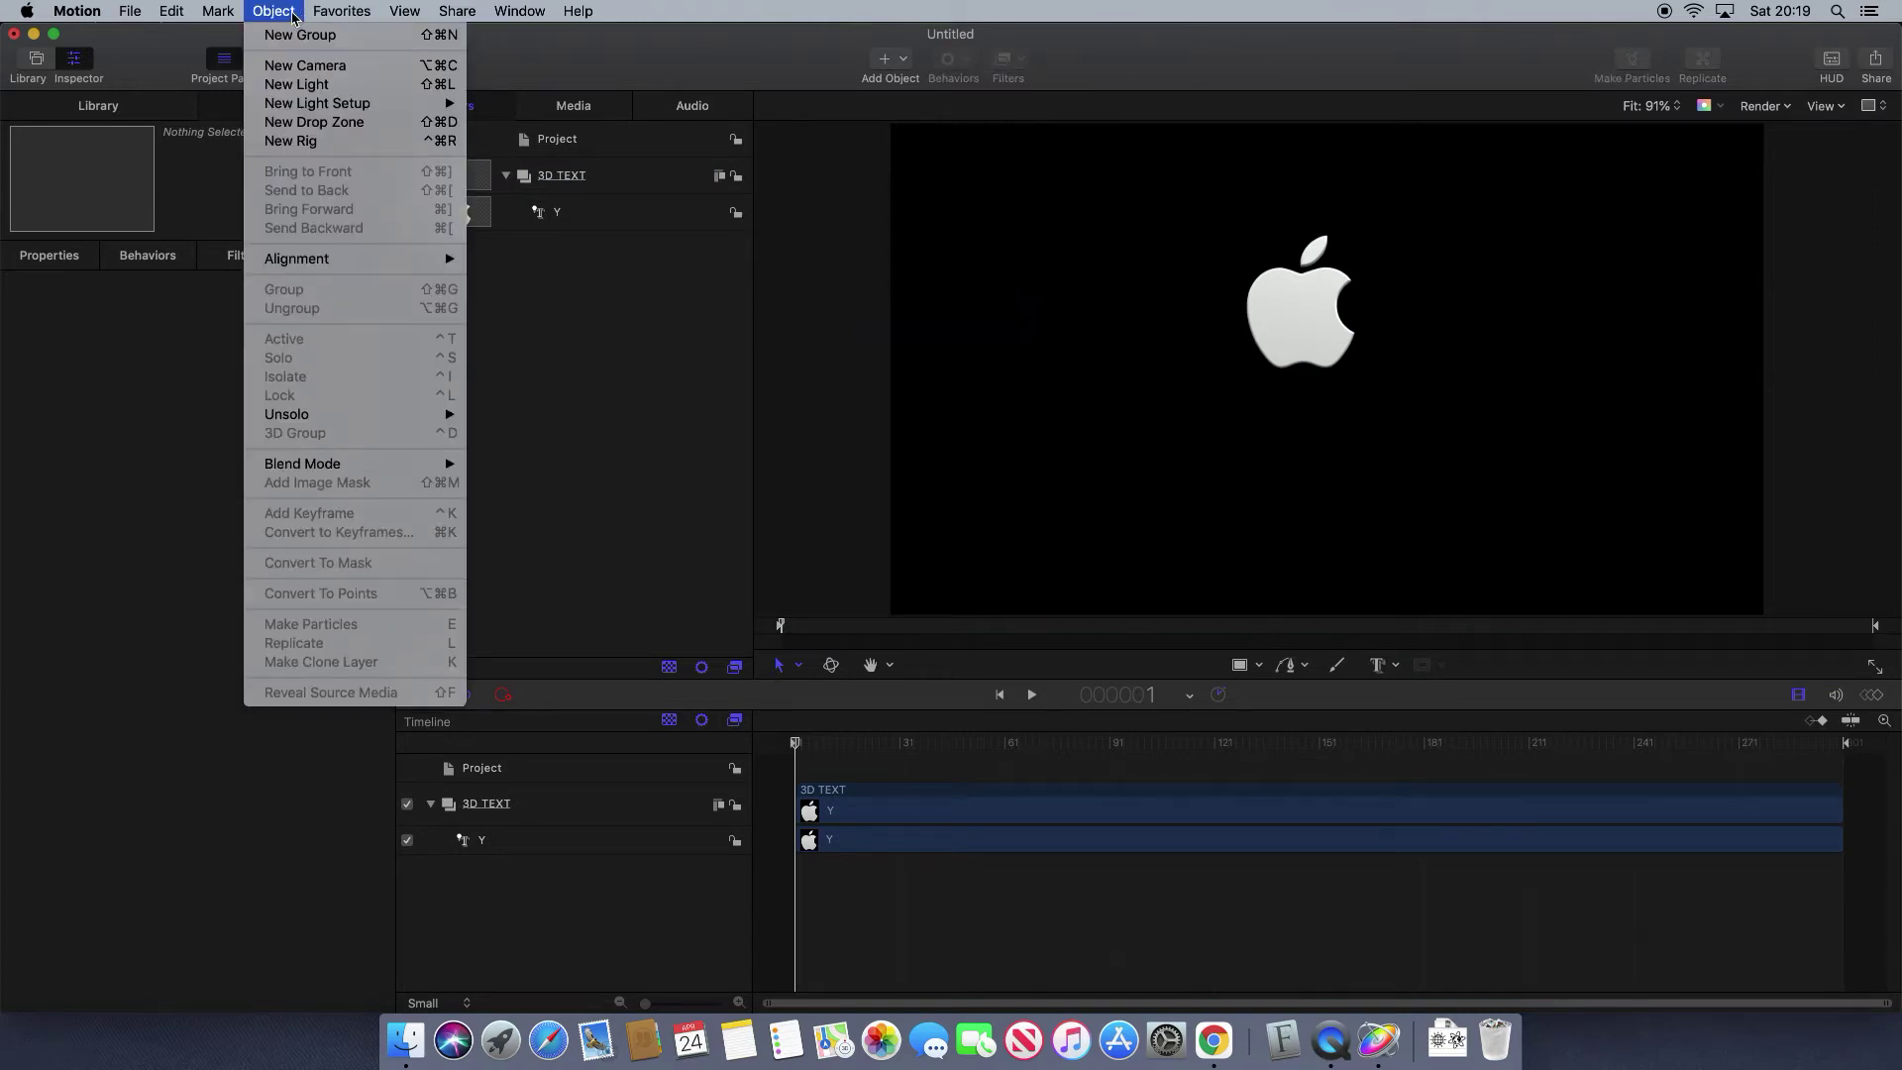
left_click(310, 71)
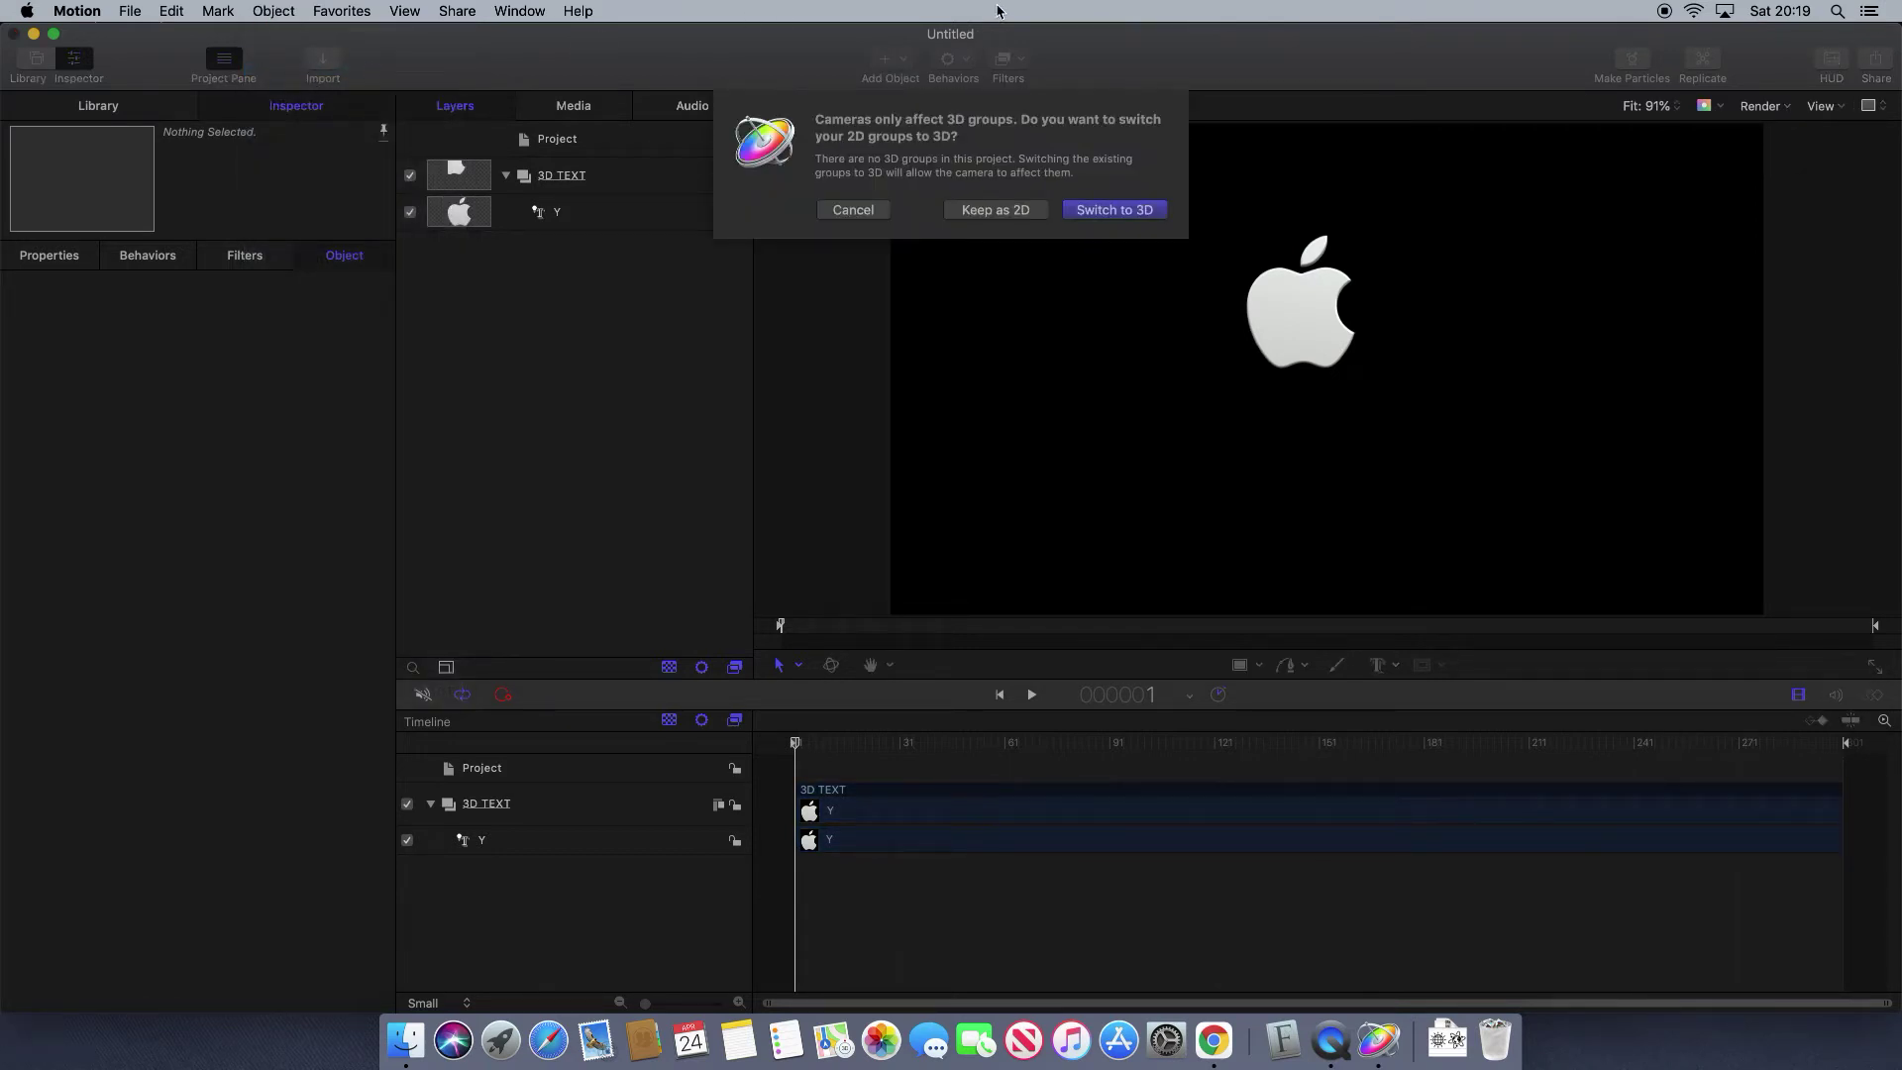
left_click(1125, 211)
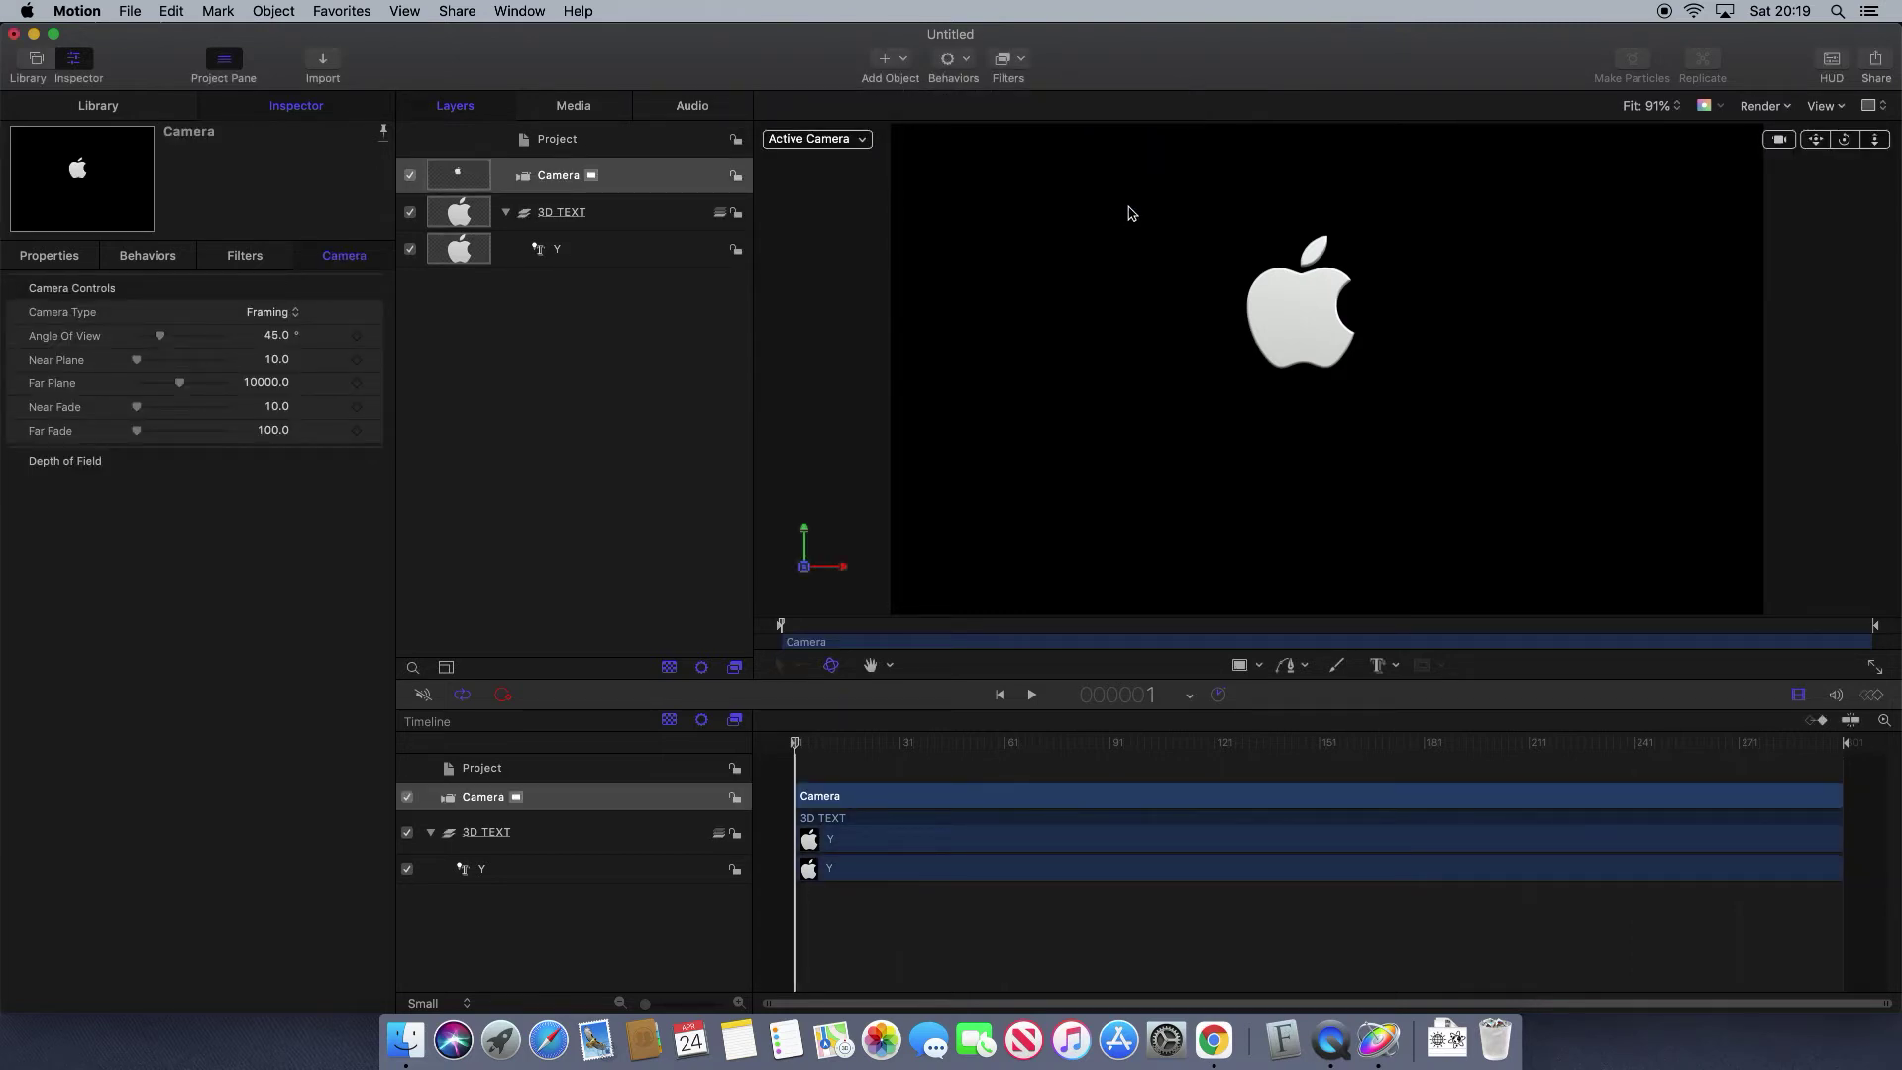
Move the apple logo slightly down toward the canvas centre and rotate it a little about its vertical axis to show its side.
left_click(1304, 314)
left_click_drag(1304, 314, 1319, 361)
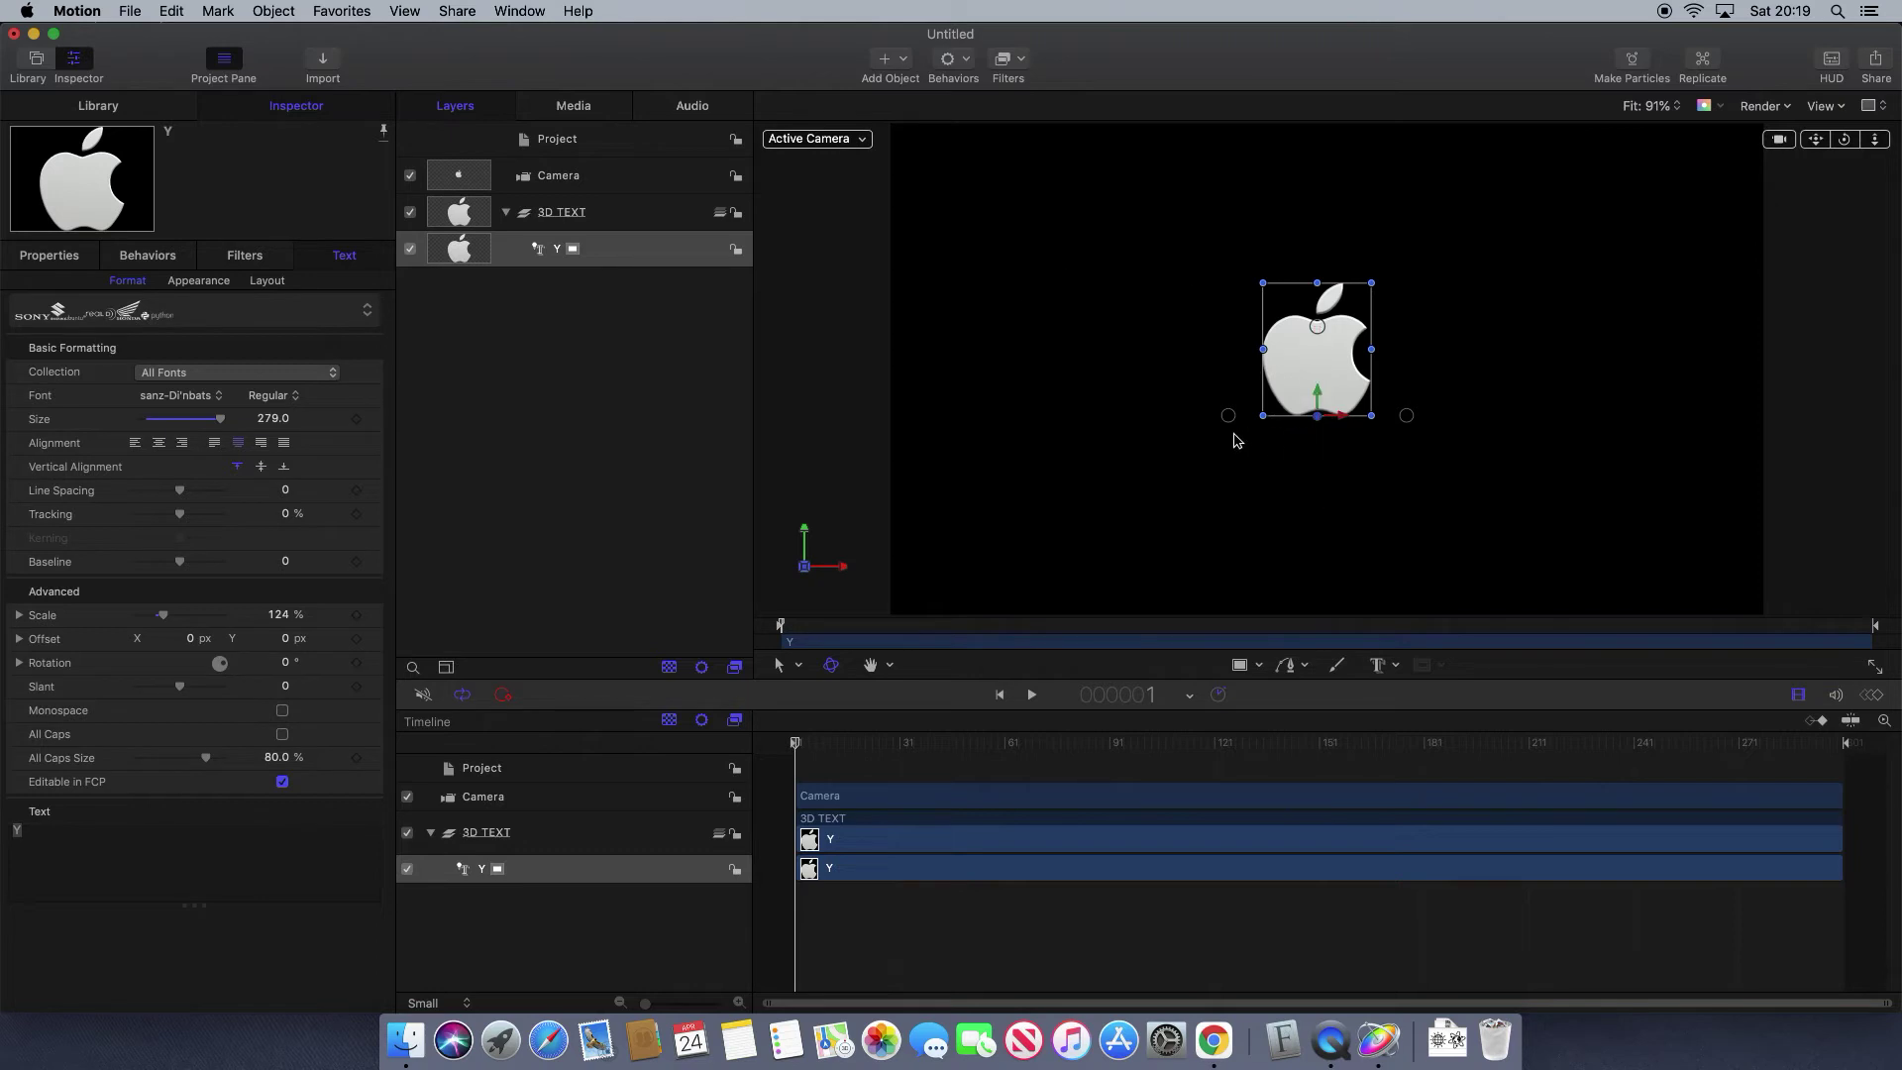
mouse_move(1229, 421)
left_mouse_down()
mouse_move(1205, 424)
mouse_move(1230, 421)
left_mouse_up()
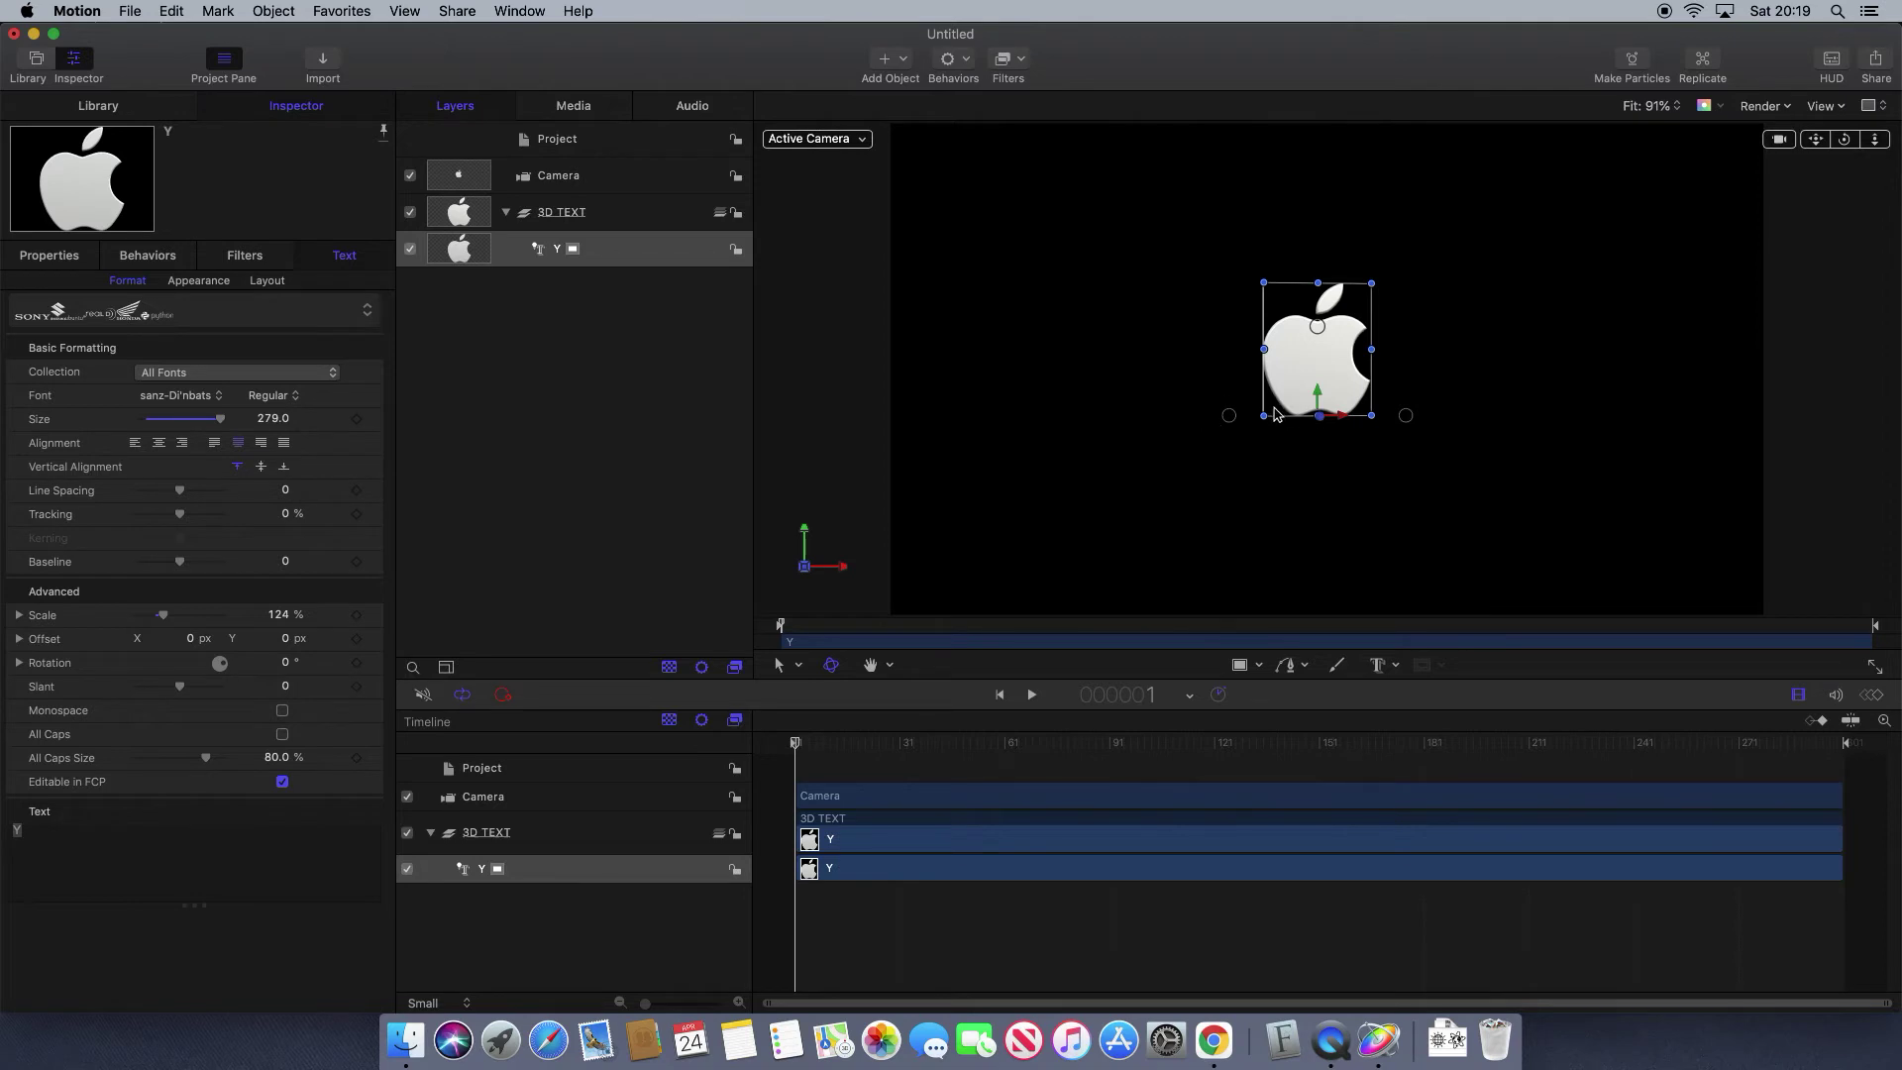
left_click_drag(1232, 420, 1218, 417)
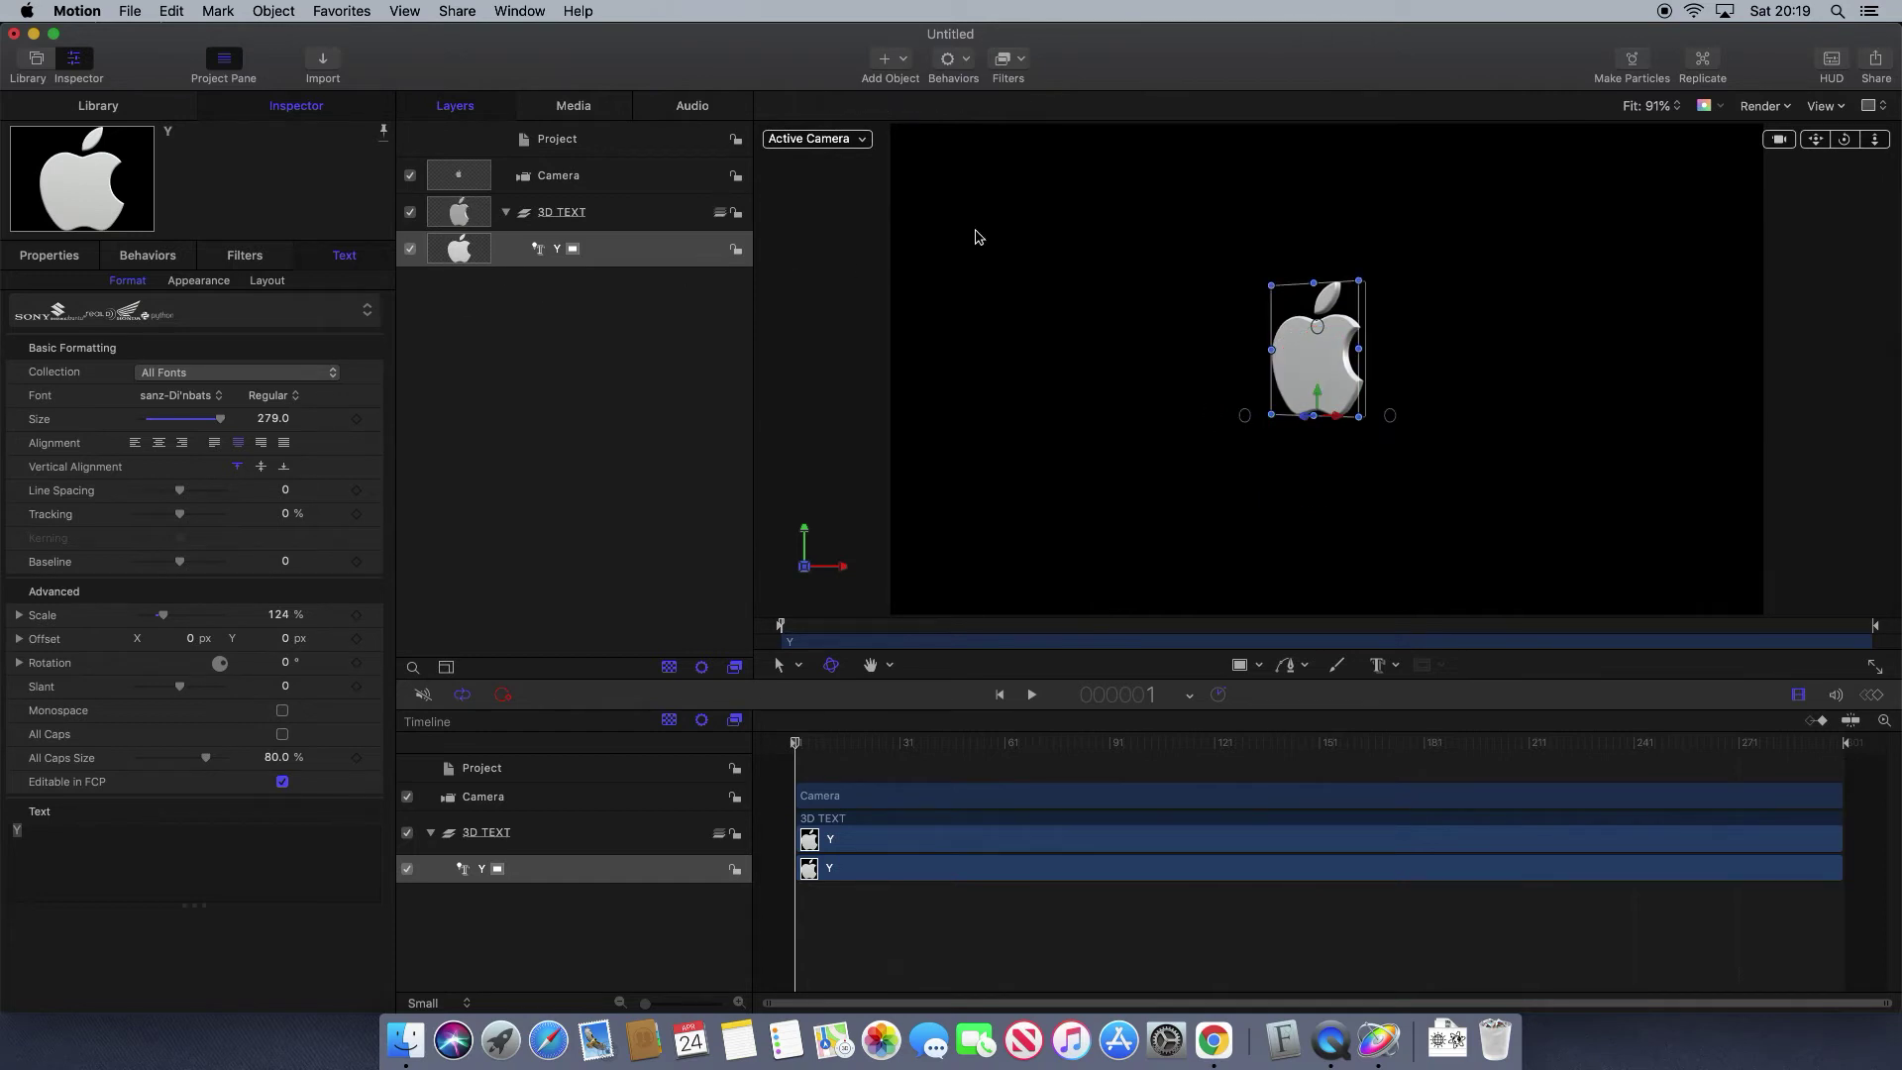
Set the 3D depth of the apple logo text to 8.
left_click(199, 281)
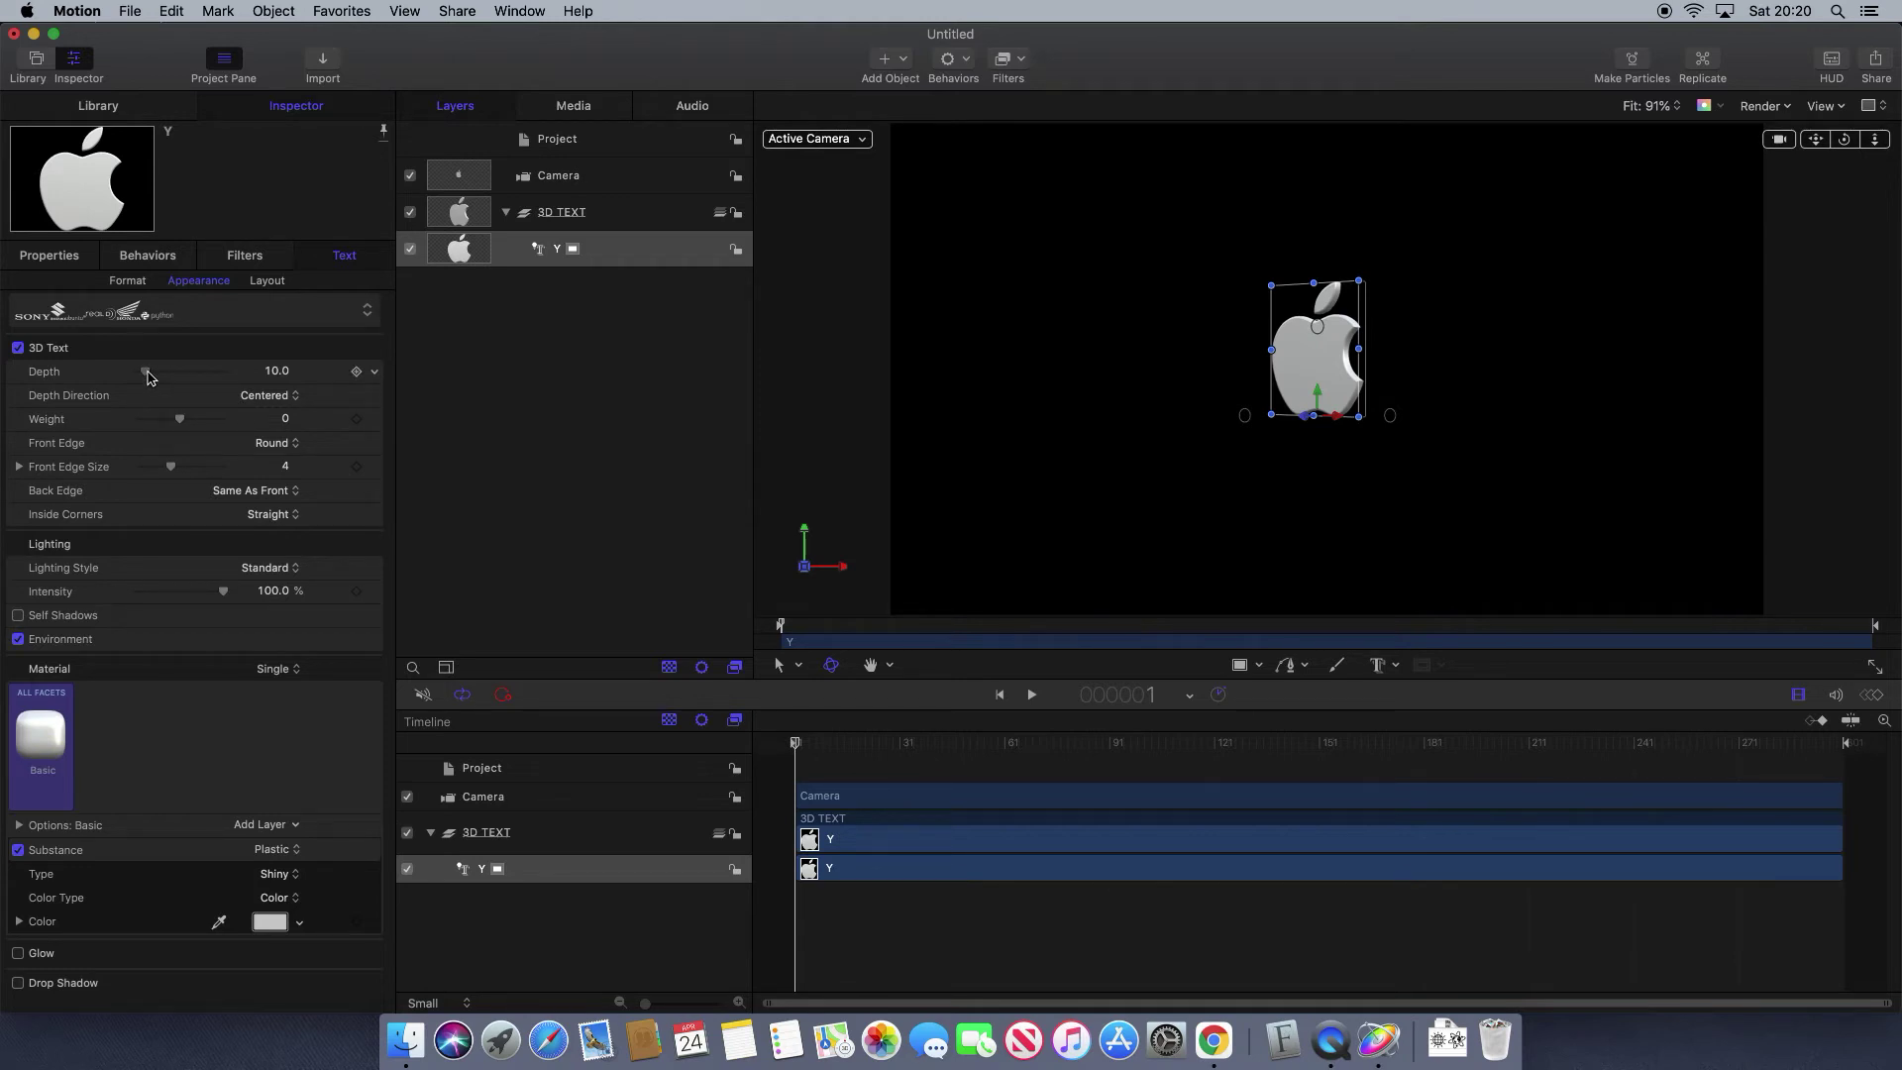
left_click_drag(147, 376, 168, 383)
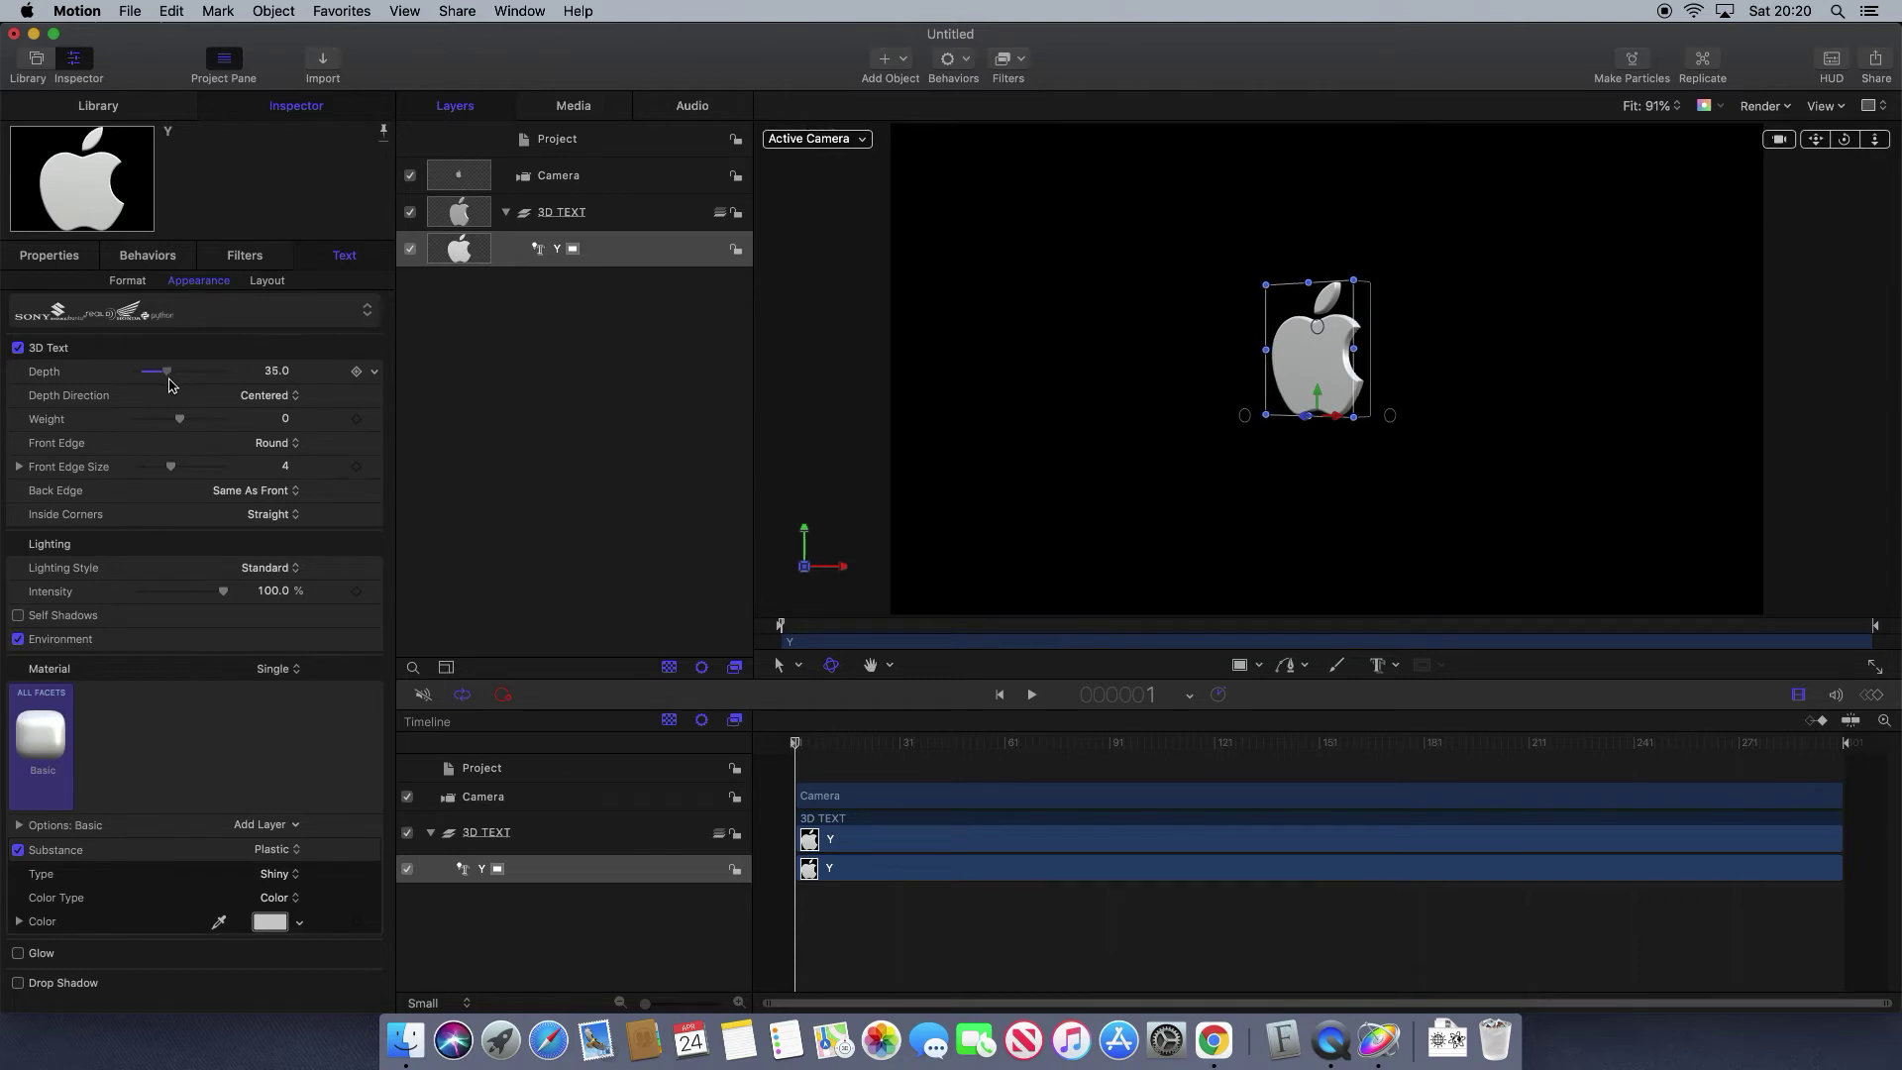
left_click_drag(169, 384, 168, 380)
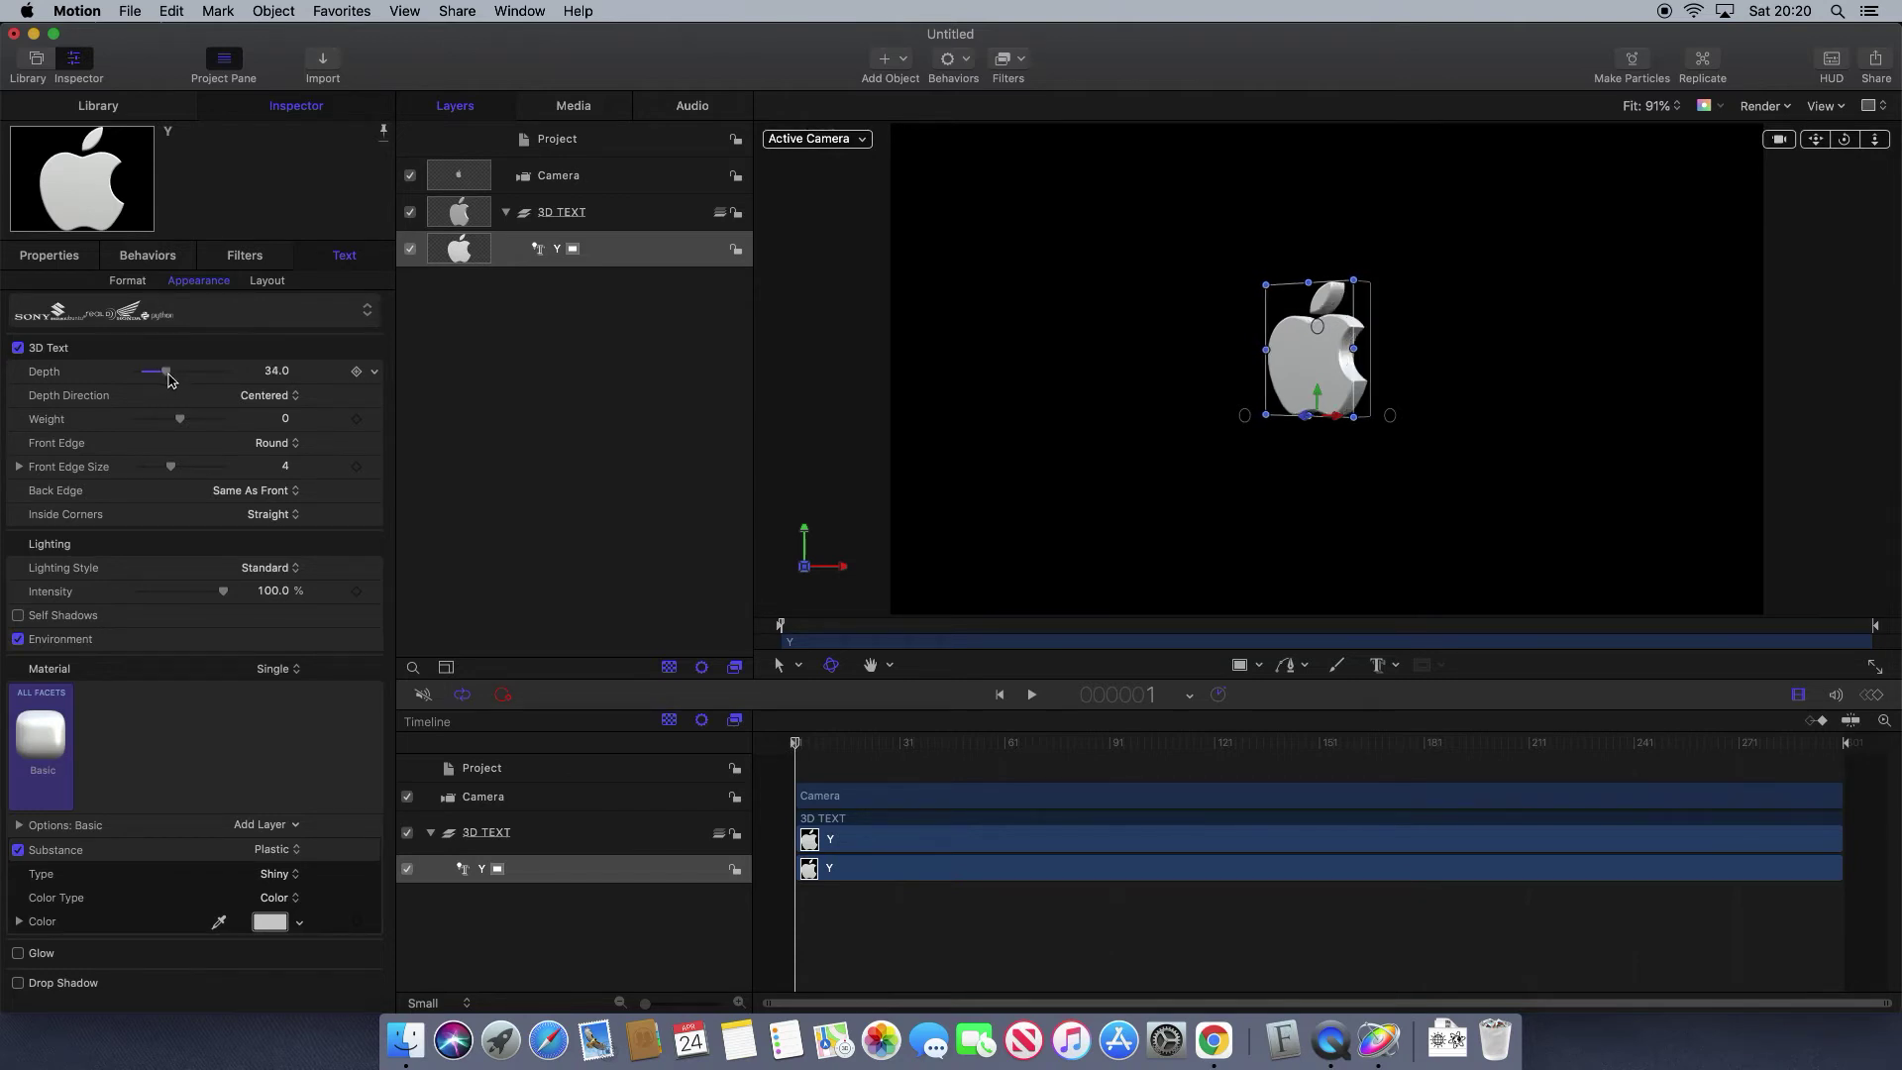
left_click_drag(170, 379, 143, 376)
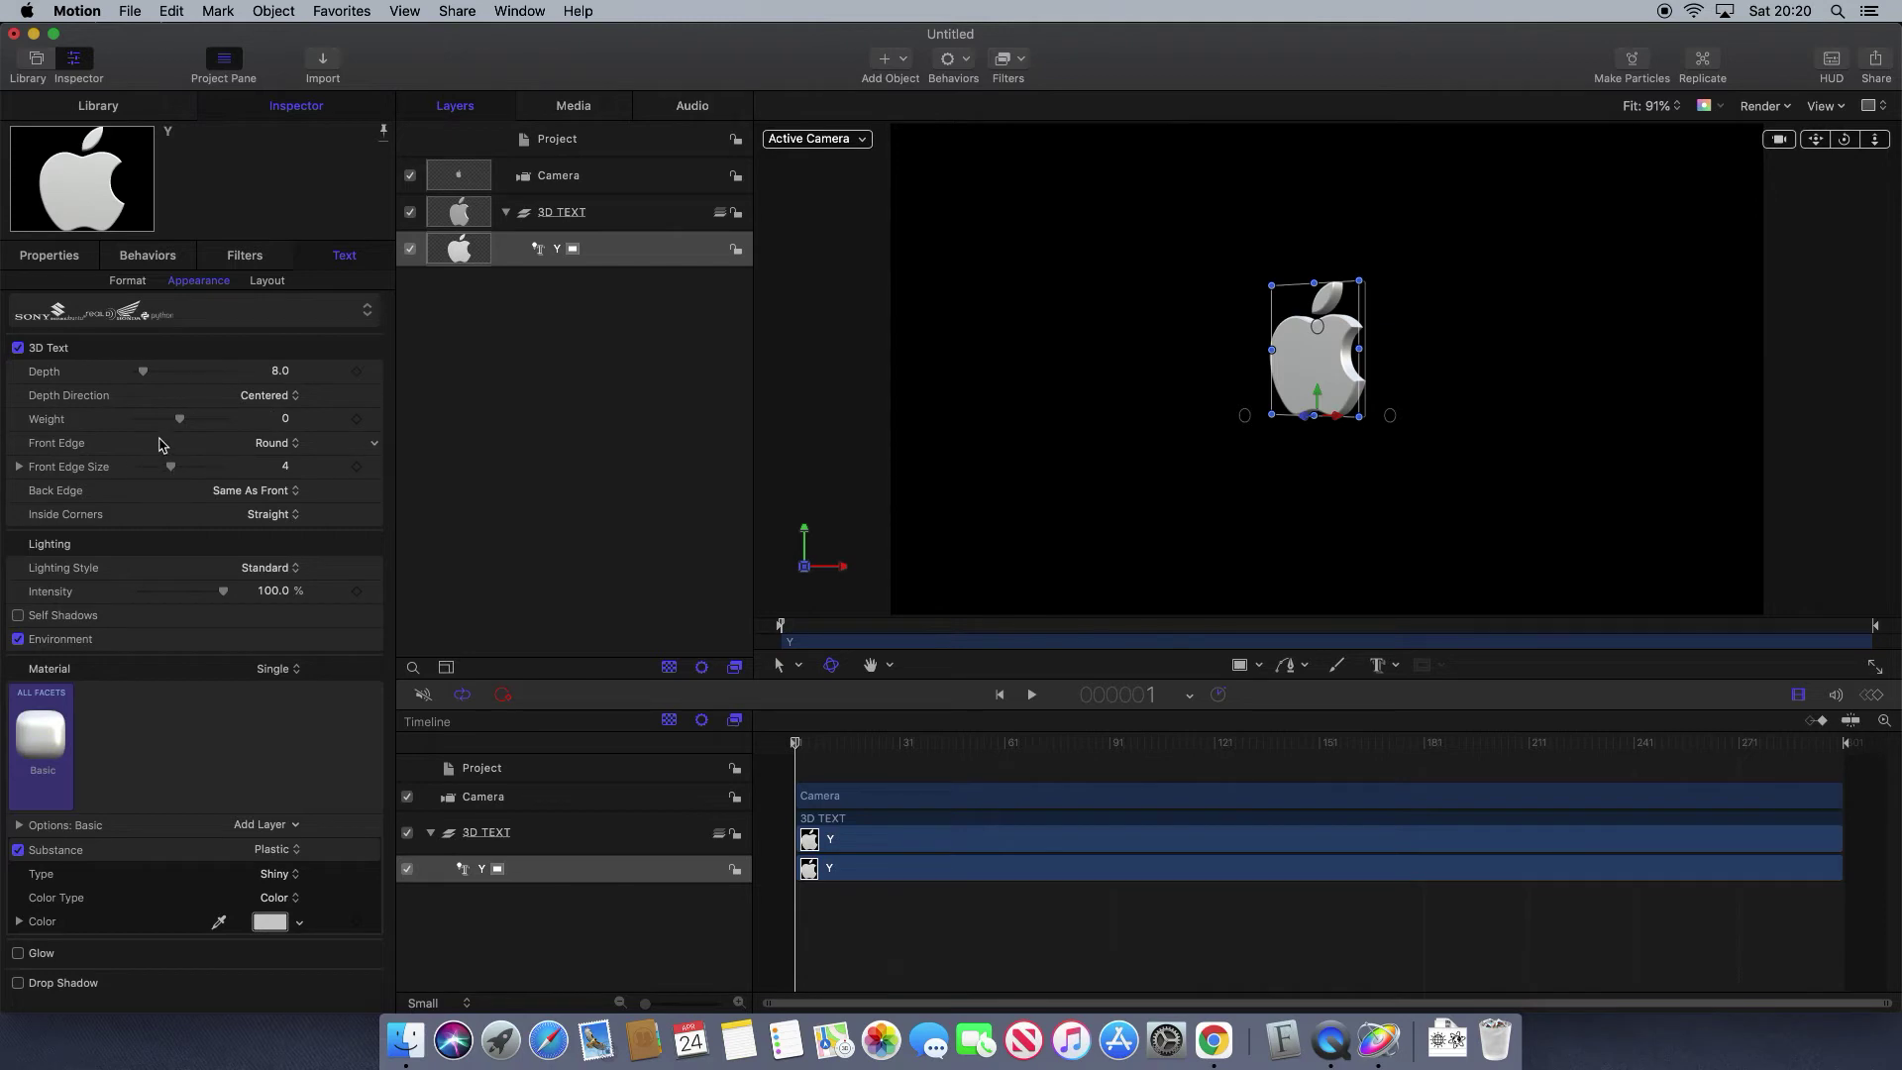
Set the logo text's weight to 3.63 and its front edge style to Groove.
left_click_drag(181, 428, 211, 431)
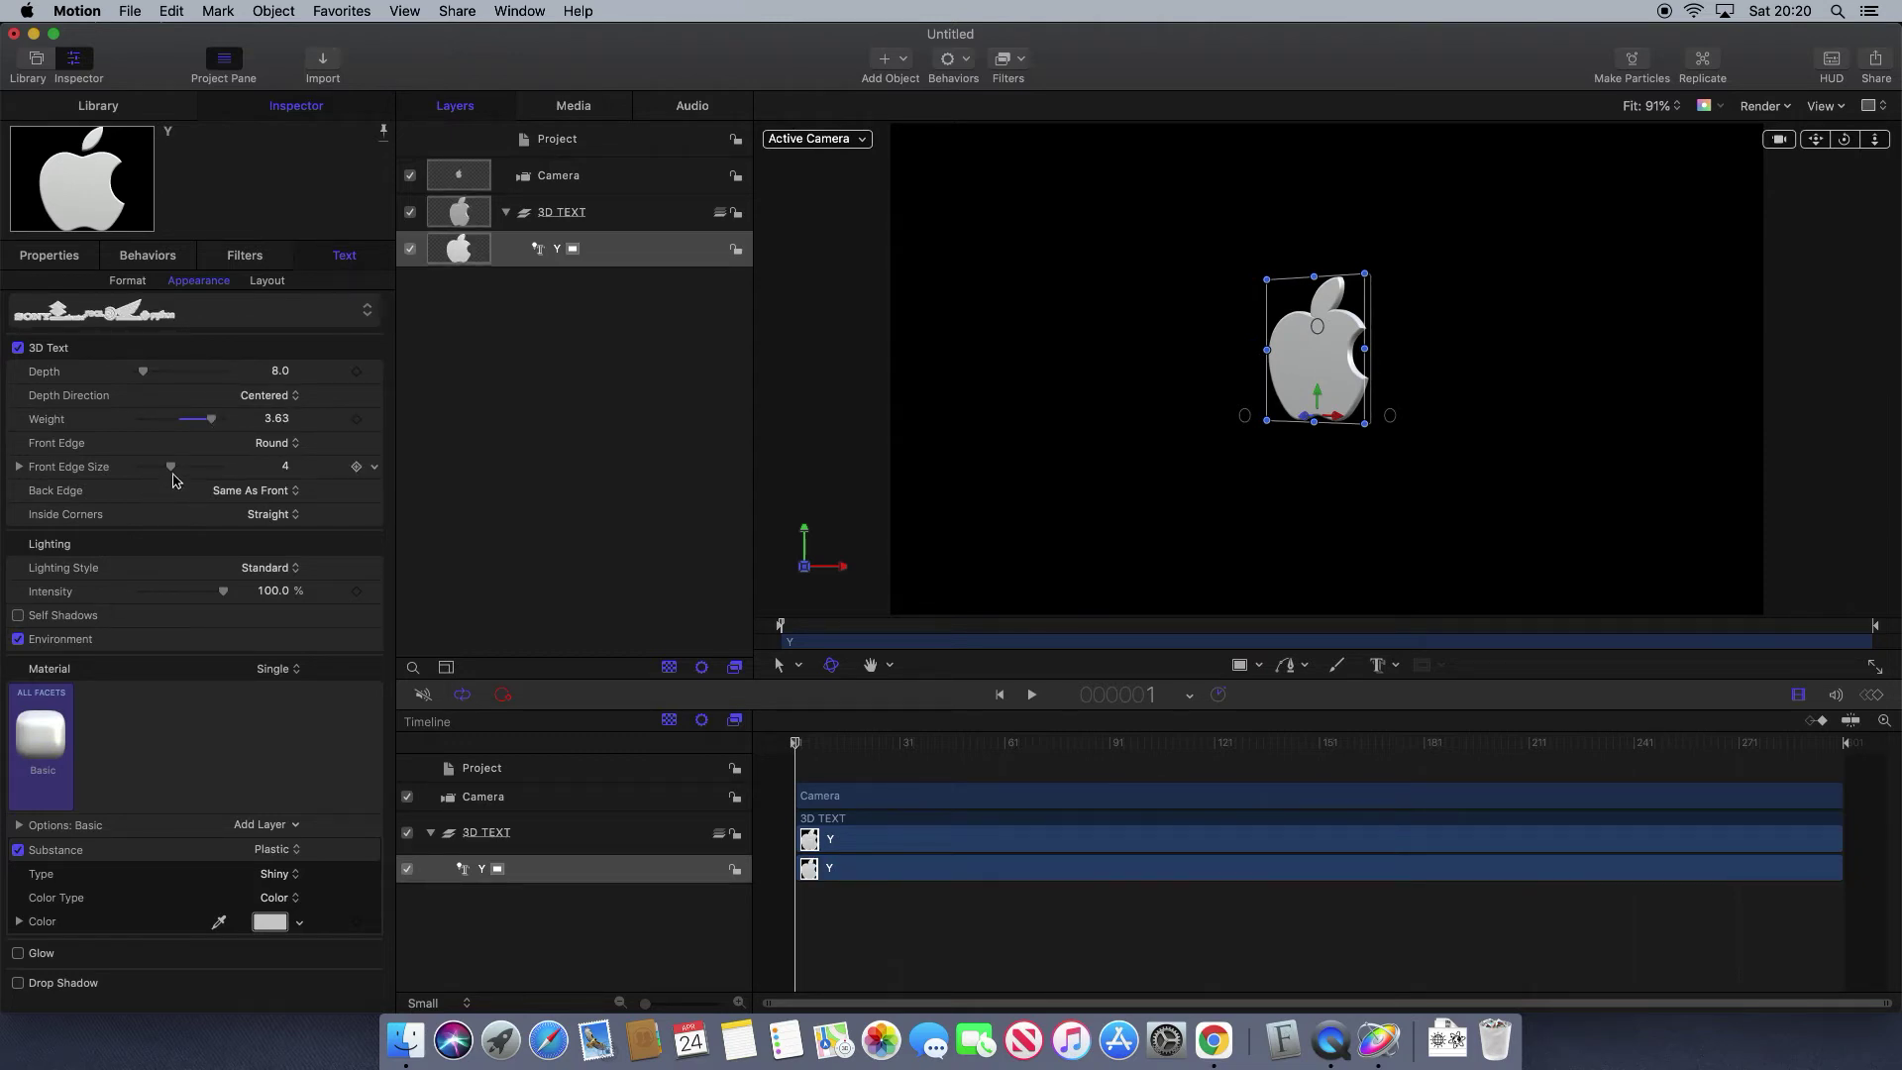
left_click(286, 470)
left_click(295, 445)
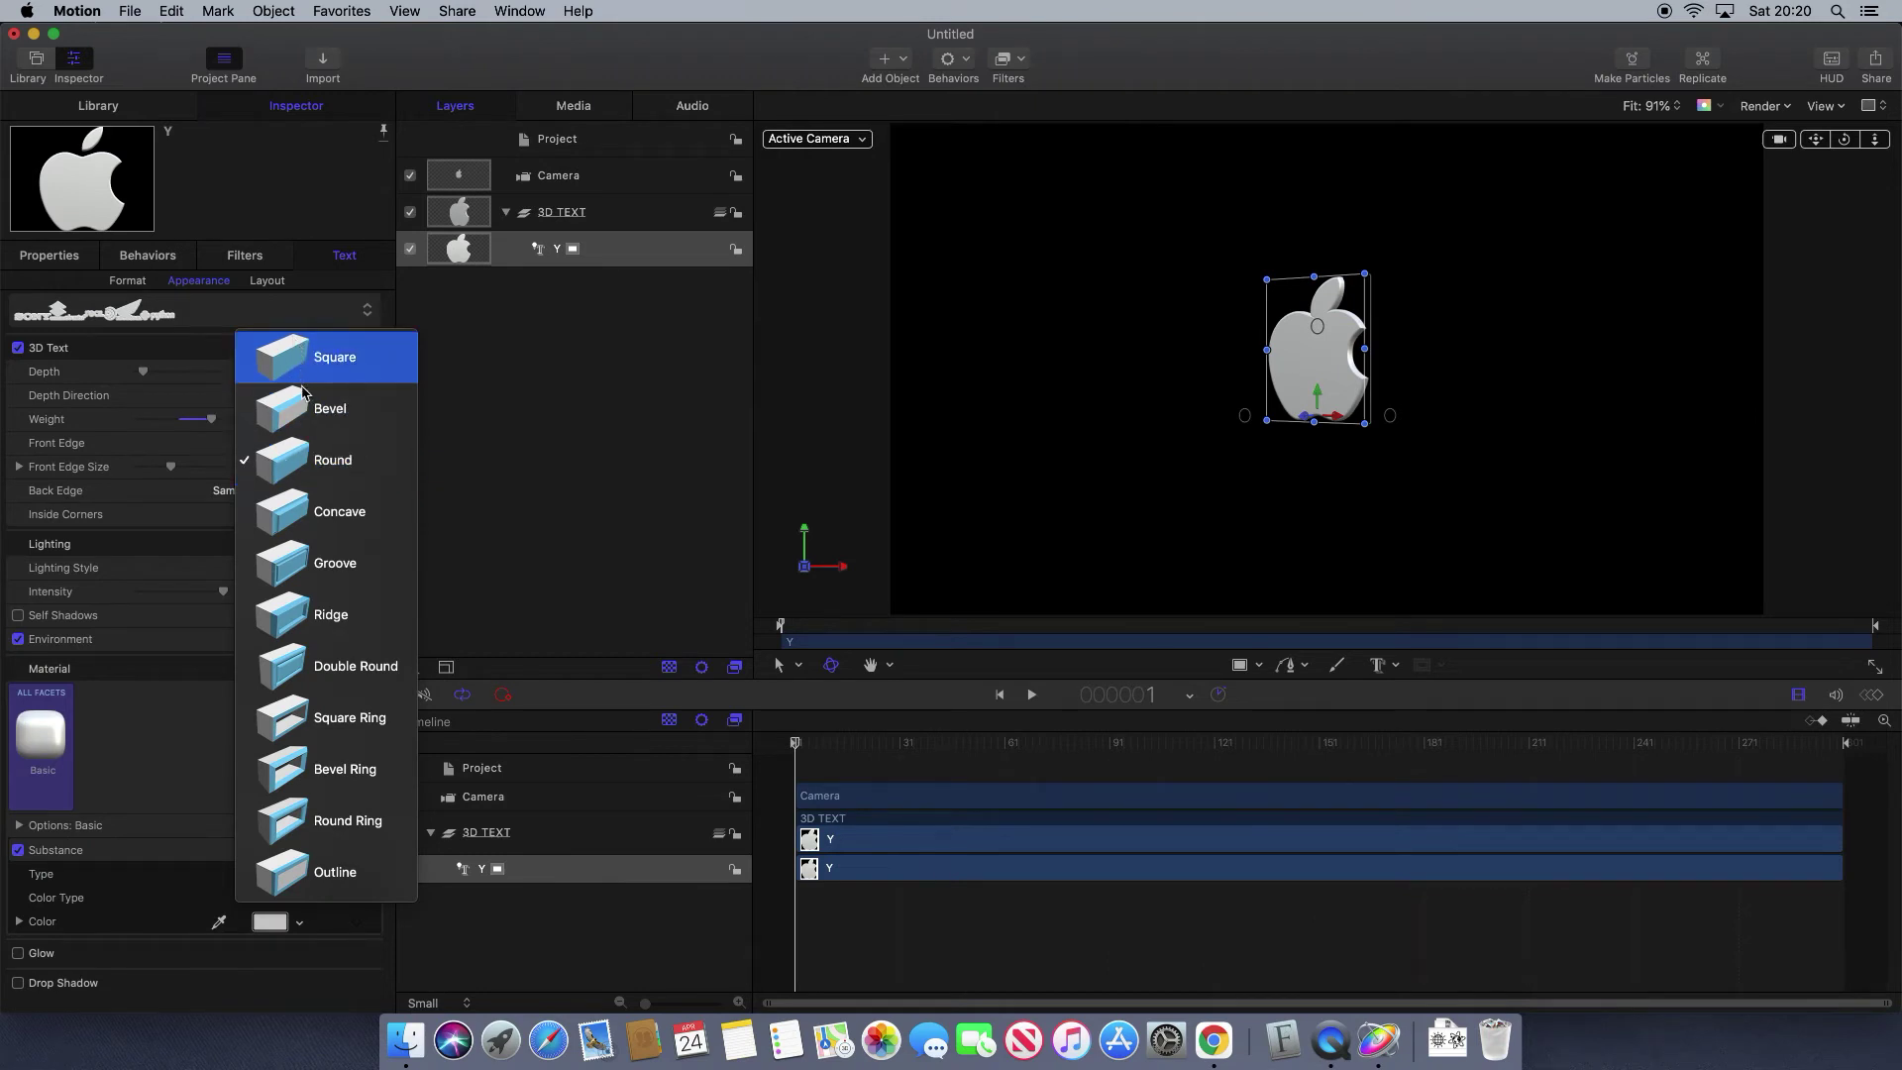
left_click(281, 562)
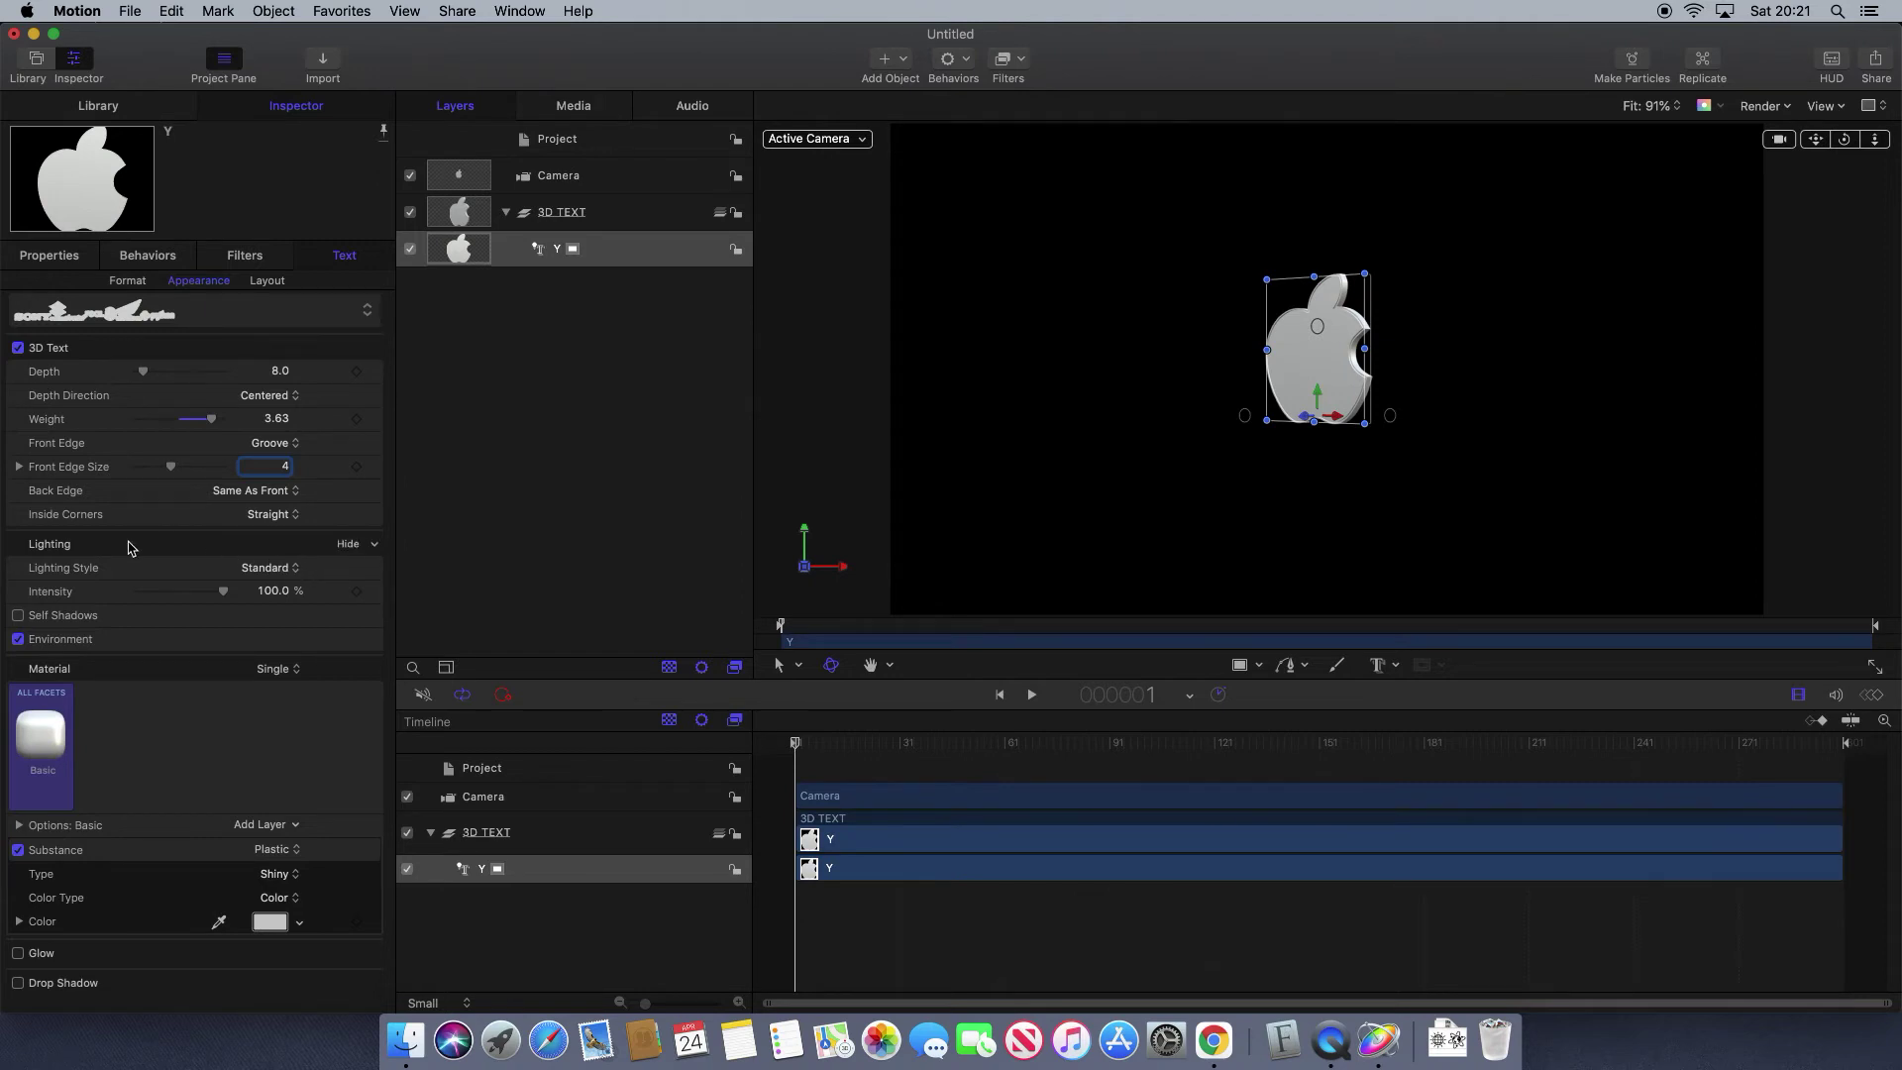
Set the logo's lighting style to Backlit with an intensity of 96.59 %.
left_click(296, 573)
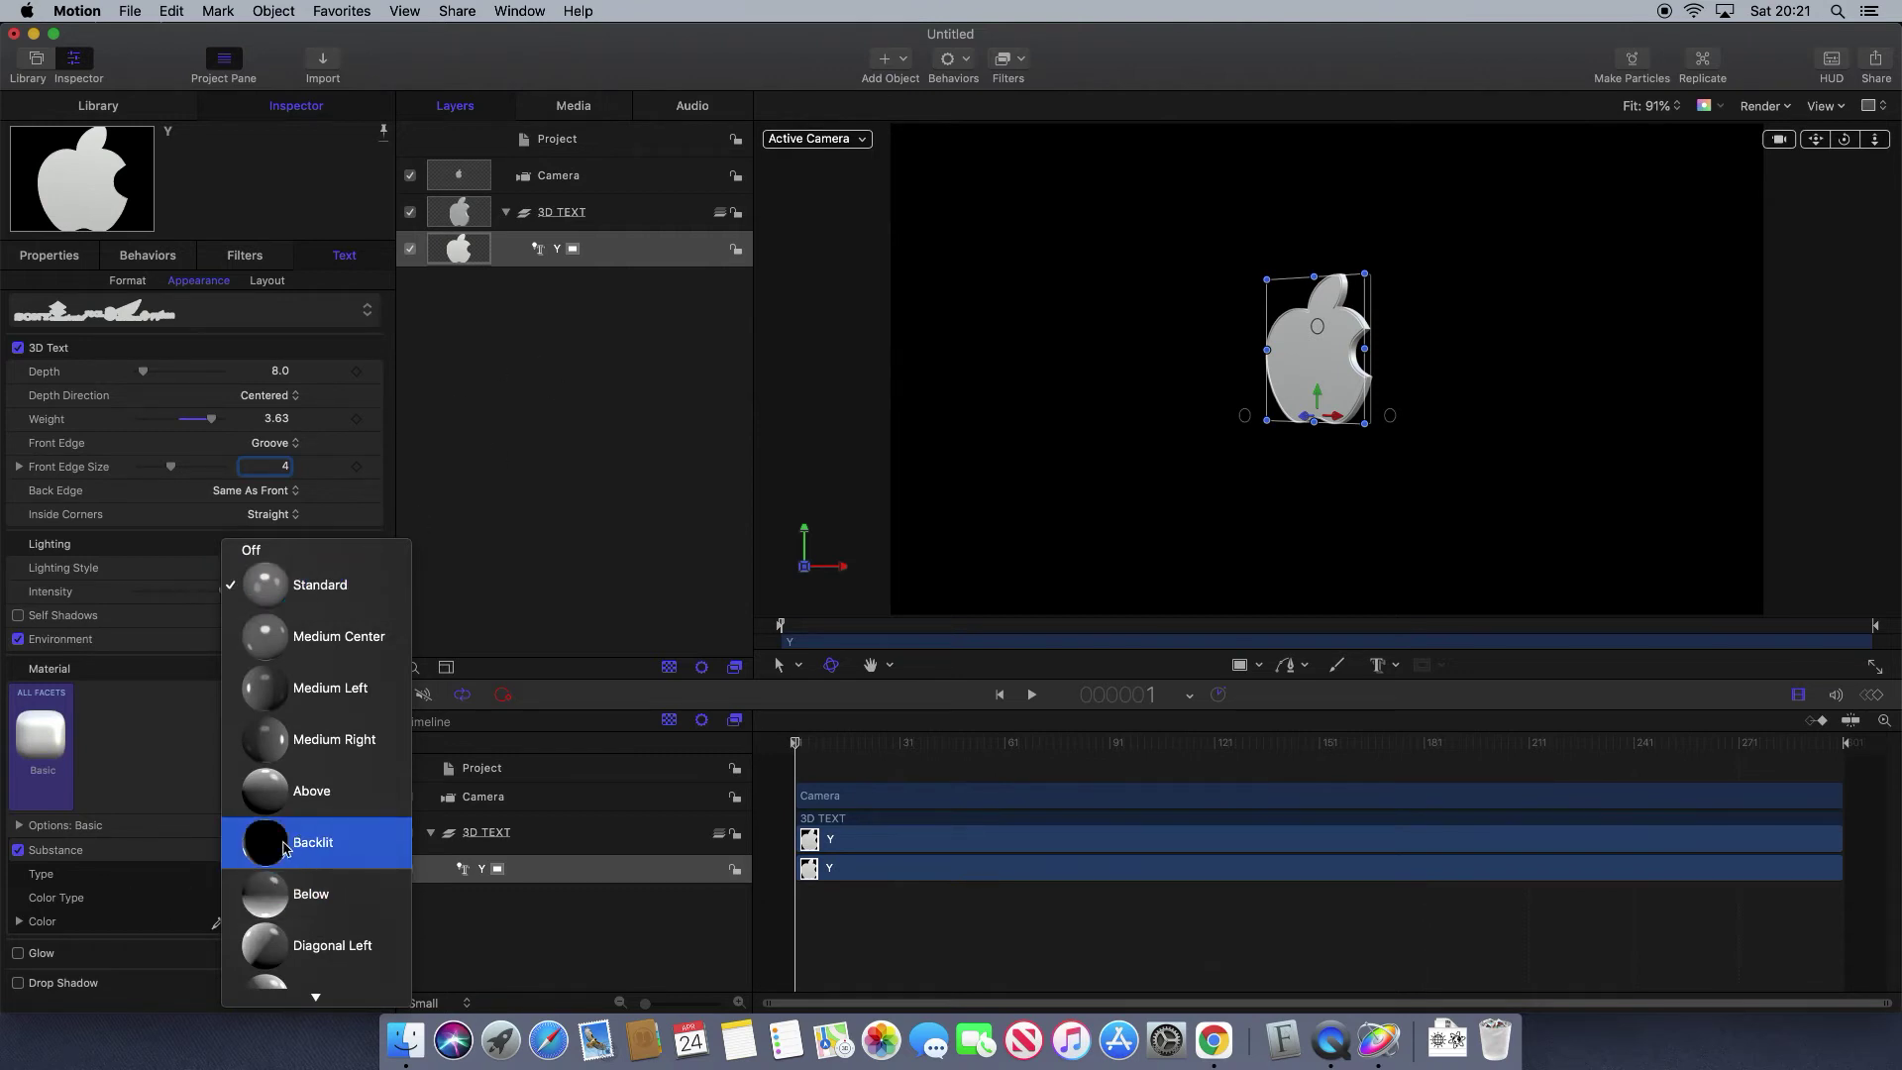
left_click(285, 849)
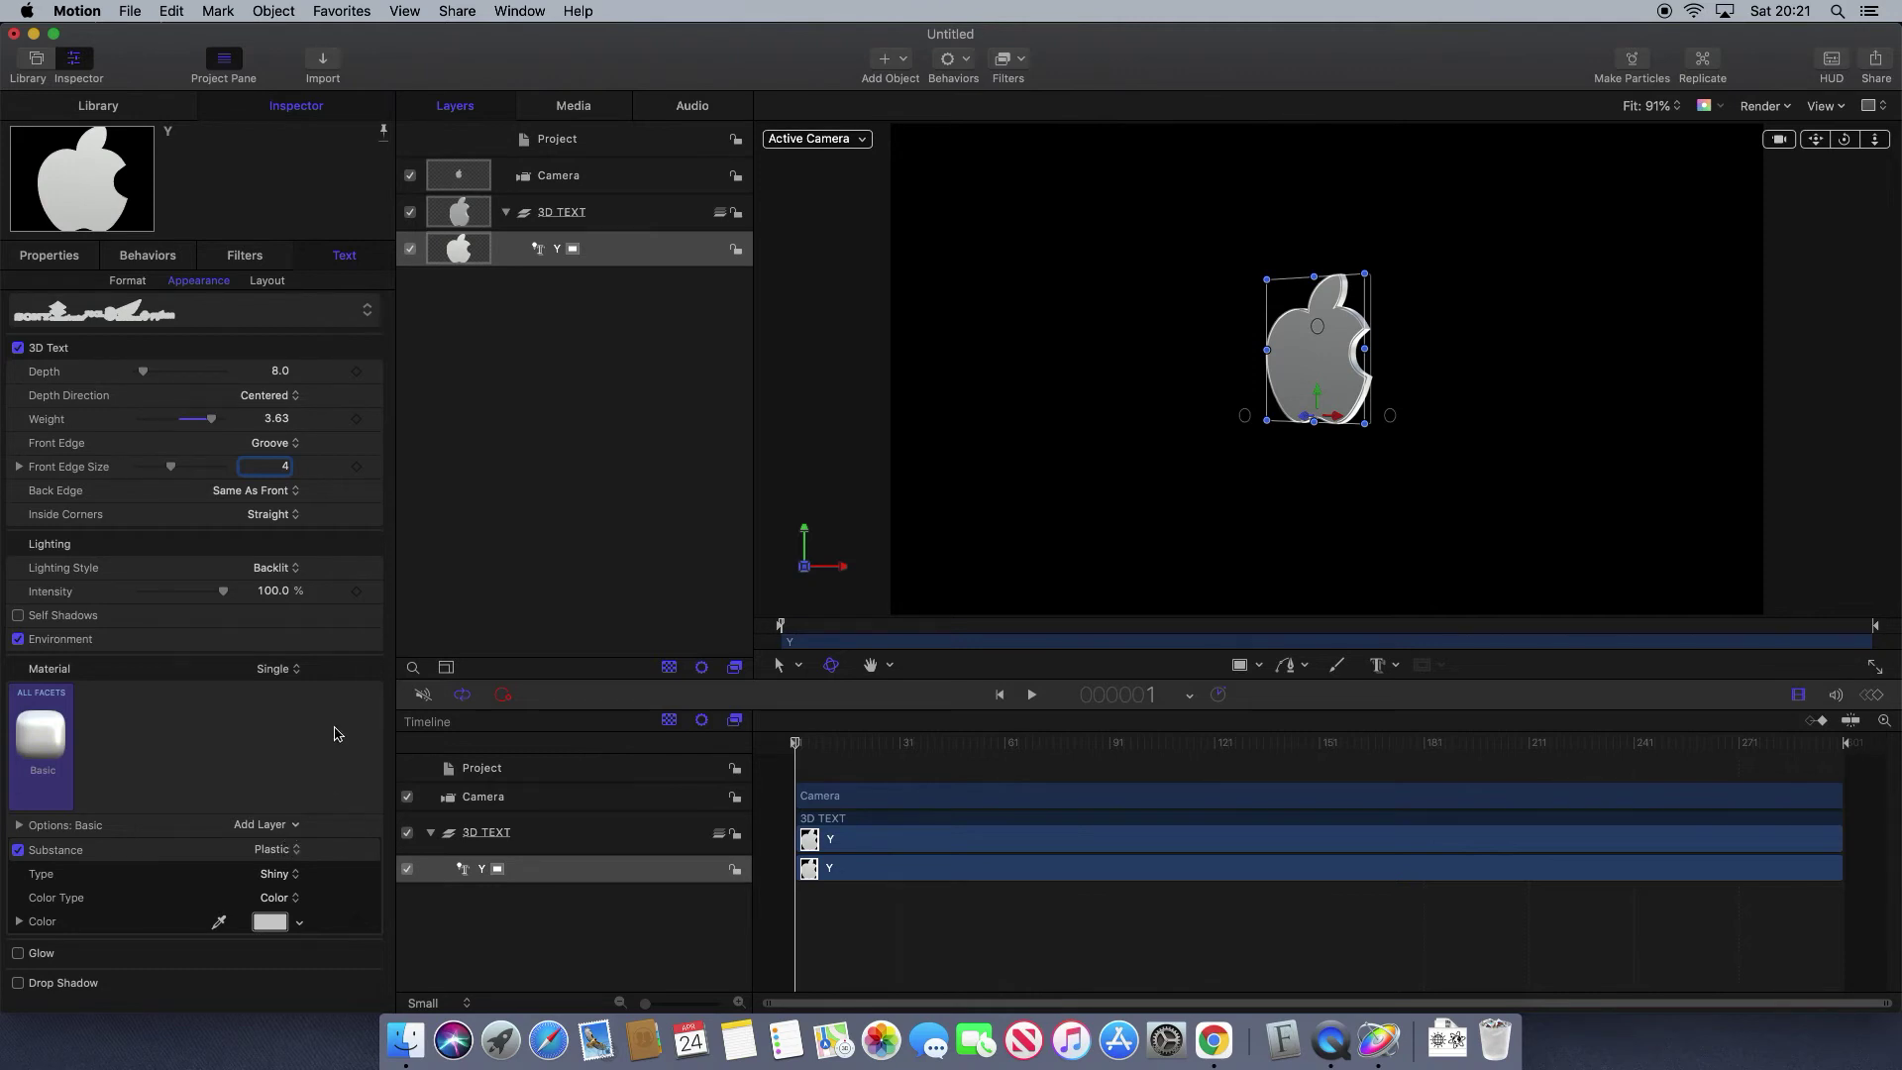
left_click_drag(223, 595, 166, 600)
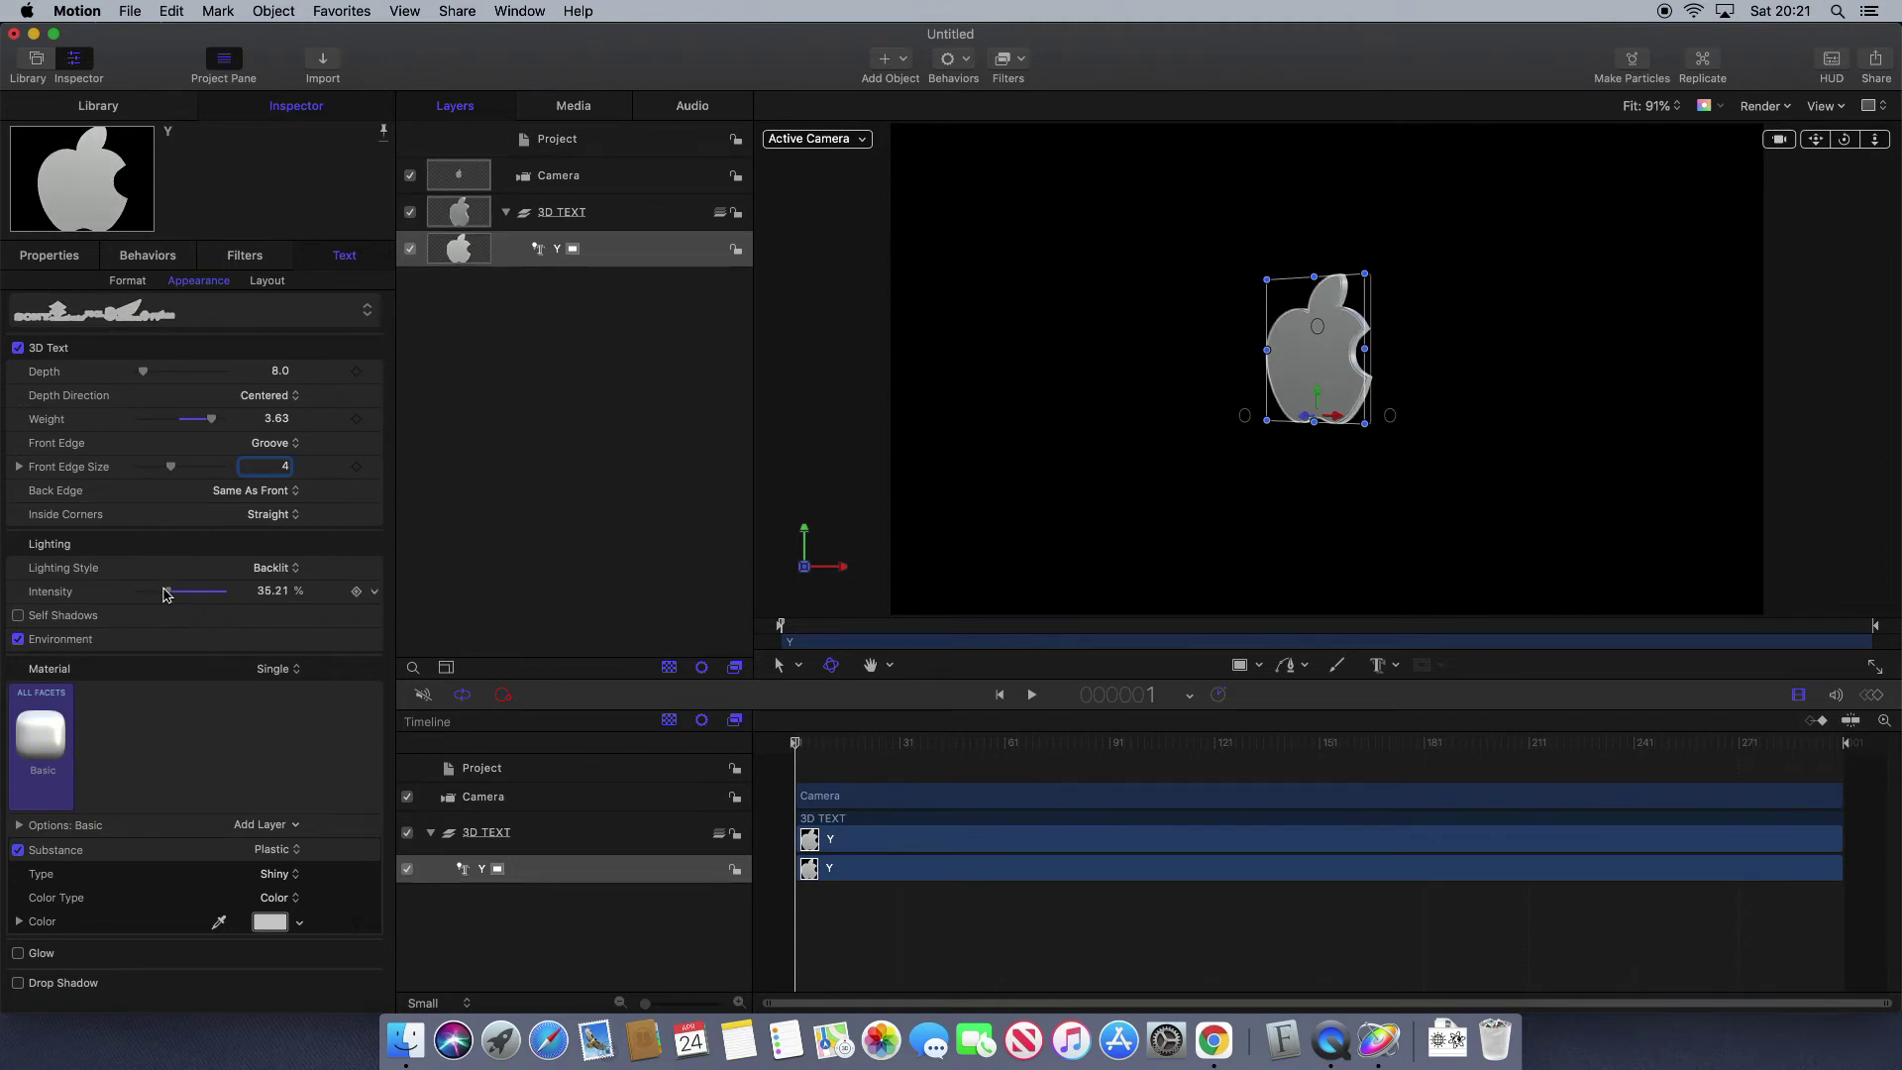
left_click_drag(164, 594, 248, 612)
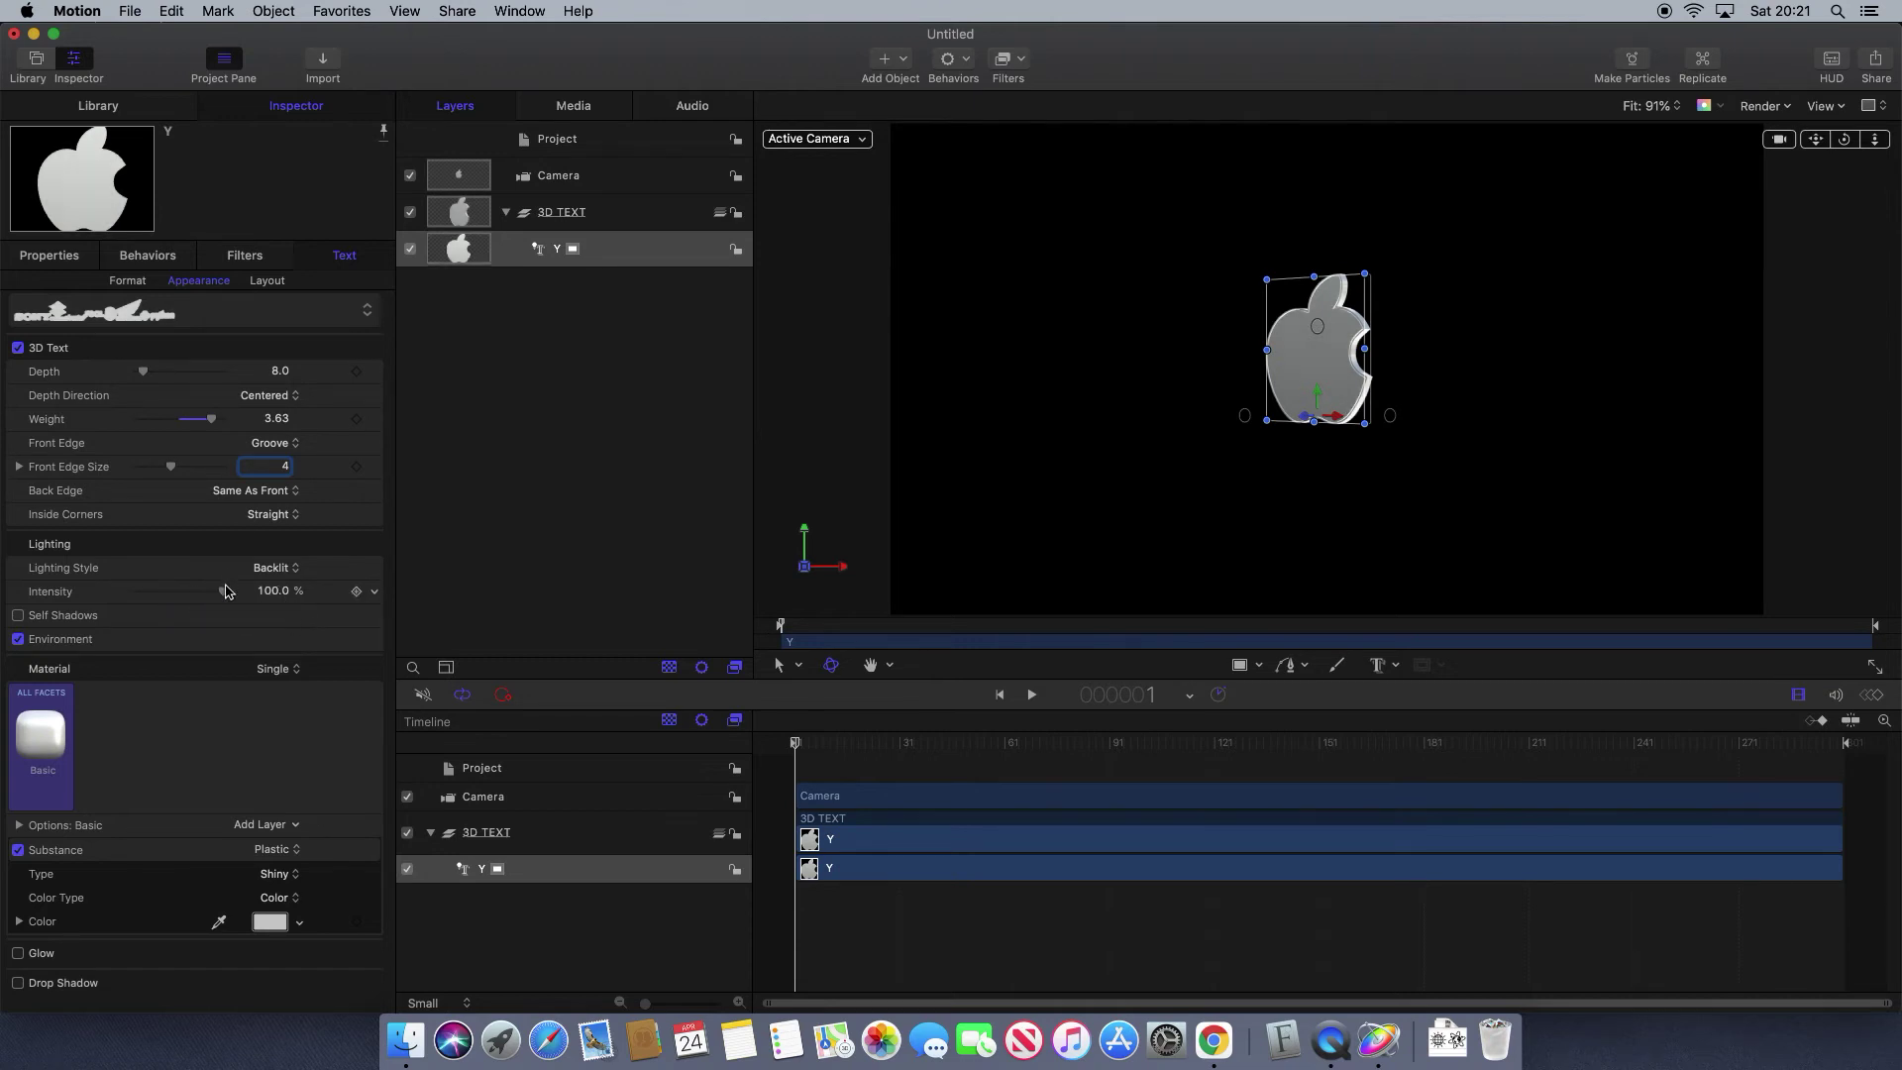
mouse_move(224, 593)
left_mouse_down()
mouse_move(175, 592)
mouse_move(220, 594)
left_mouse_up()
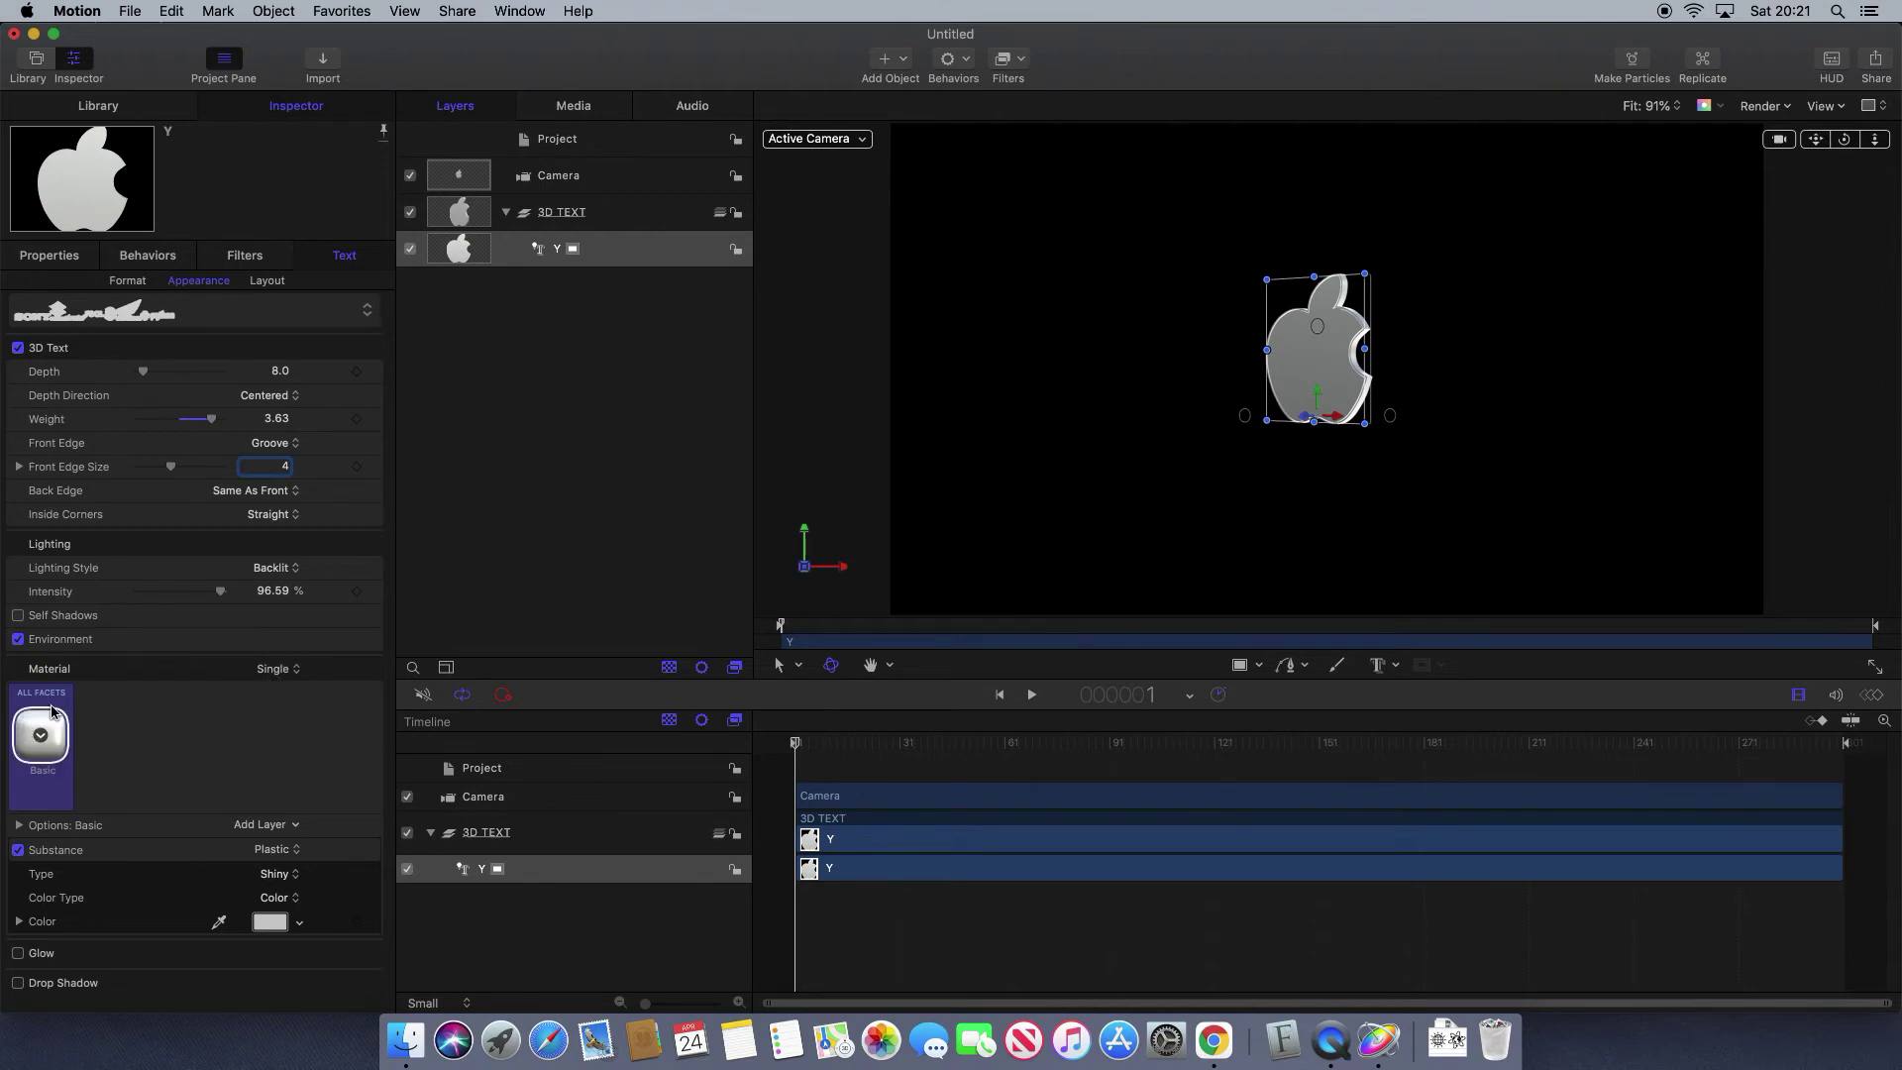
Switch the apple logo to multiple materials and apply the Gold metal material to its front face.
left_click(297, 678)
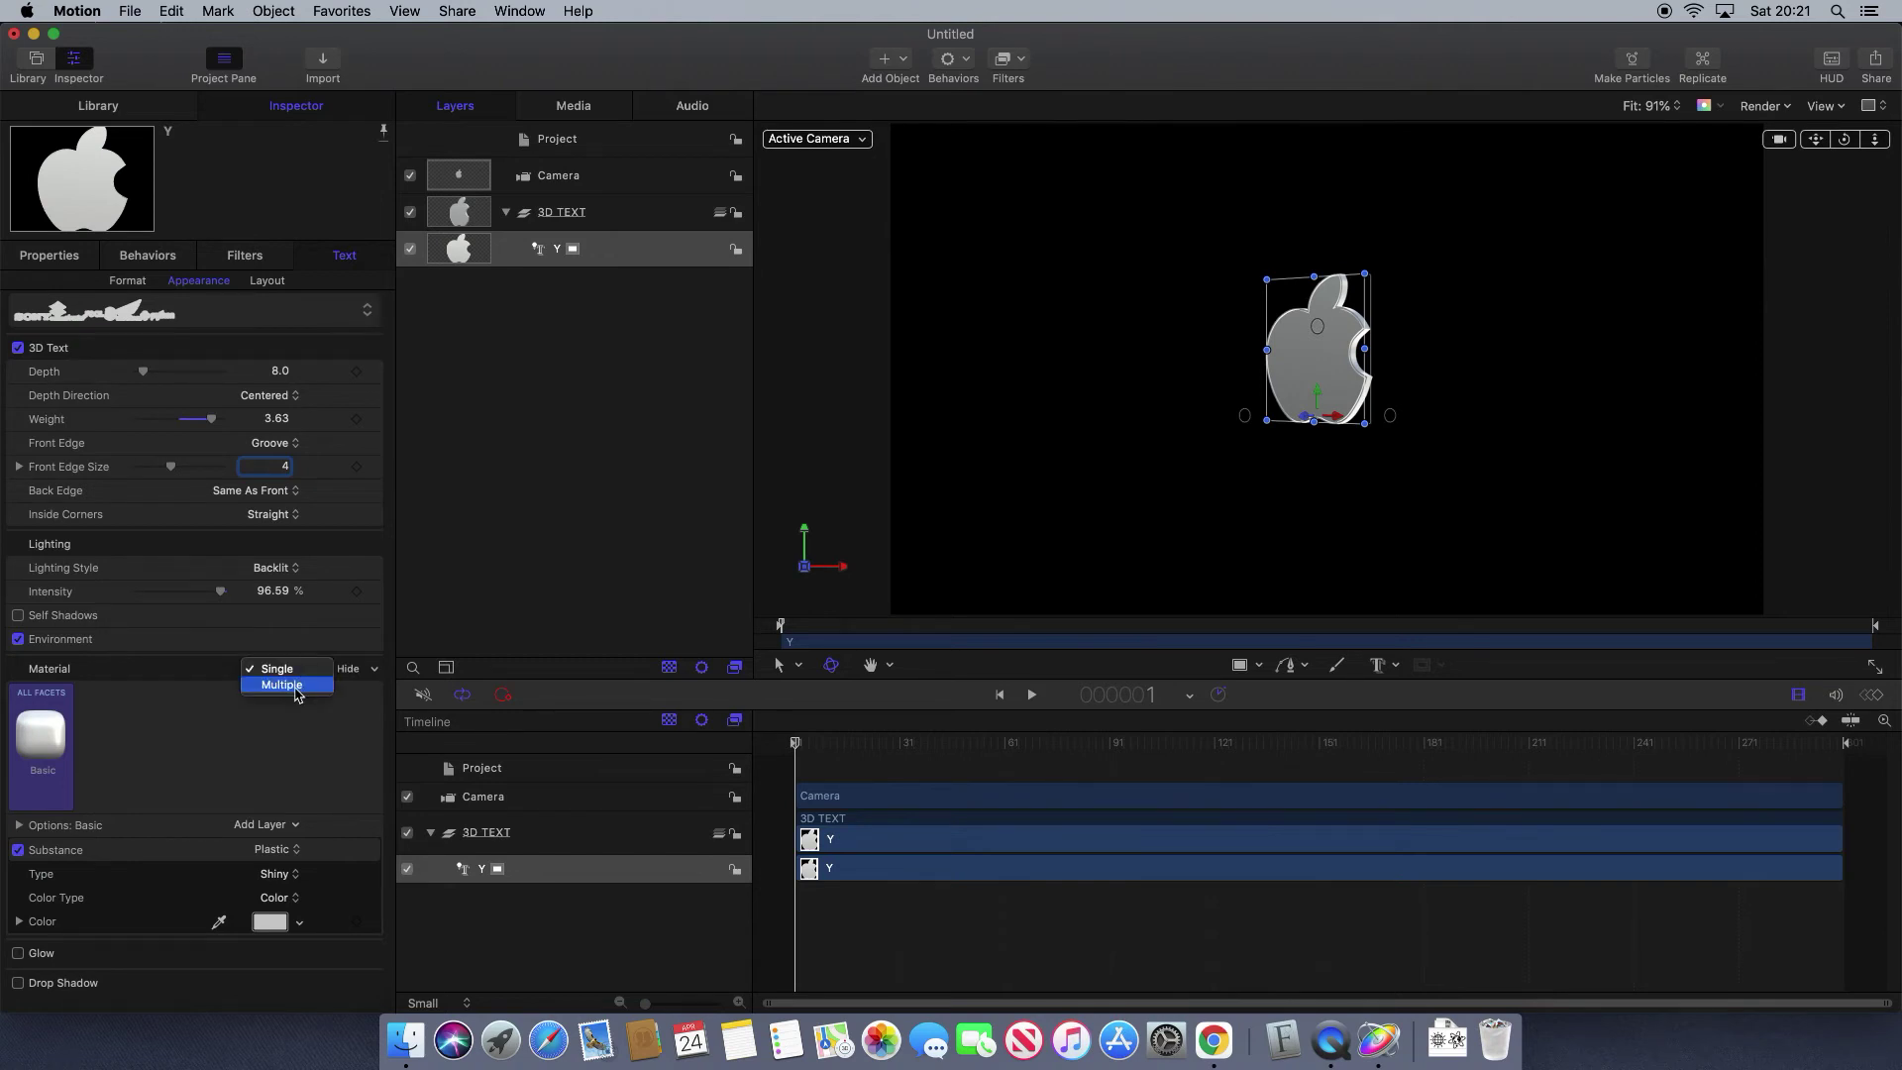
left_click(295, 685)
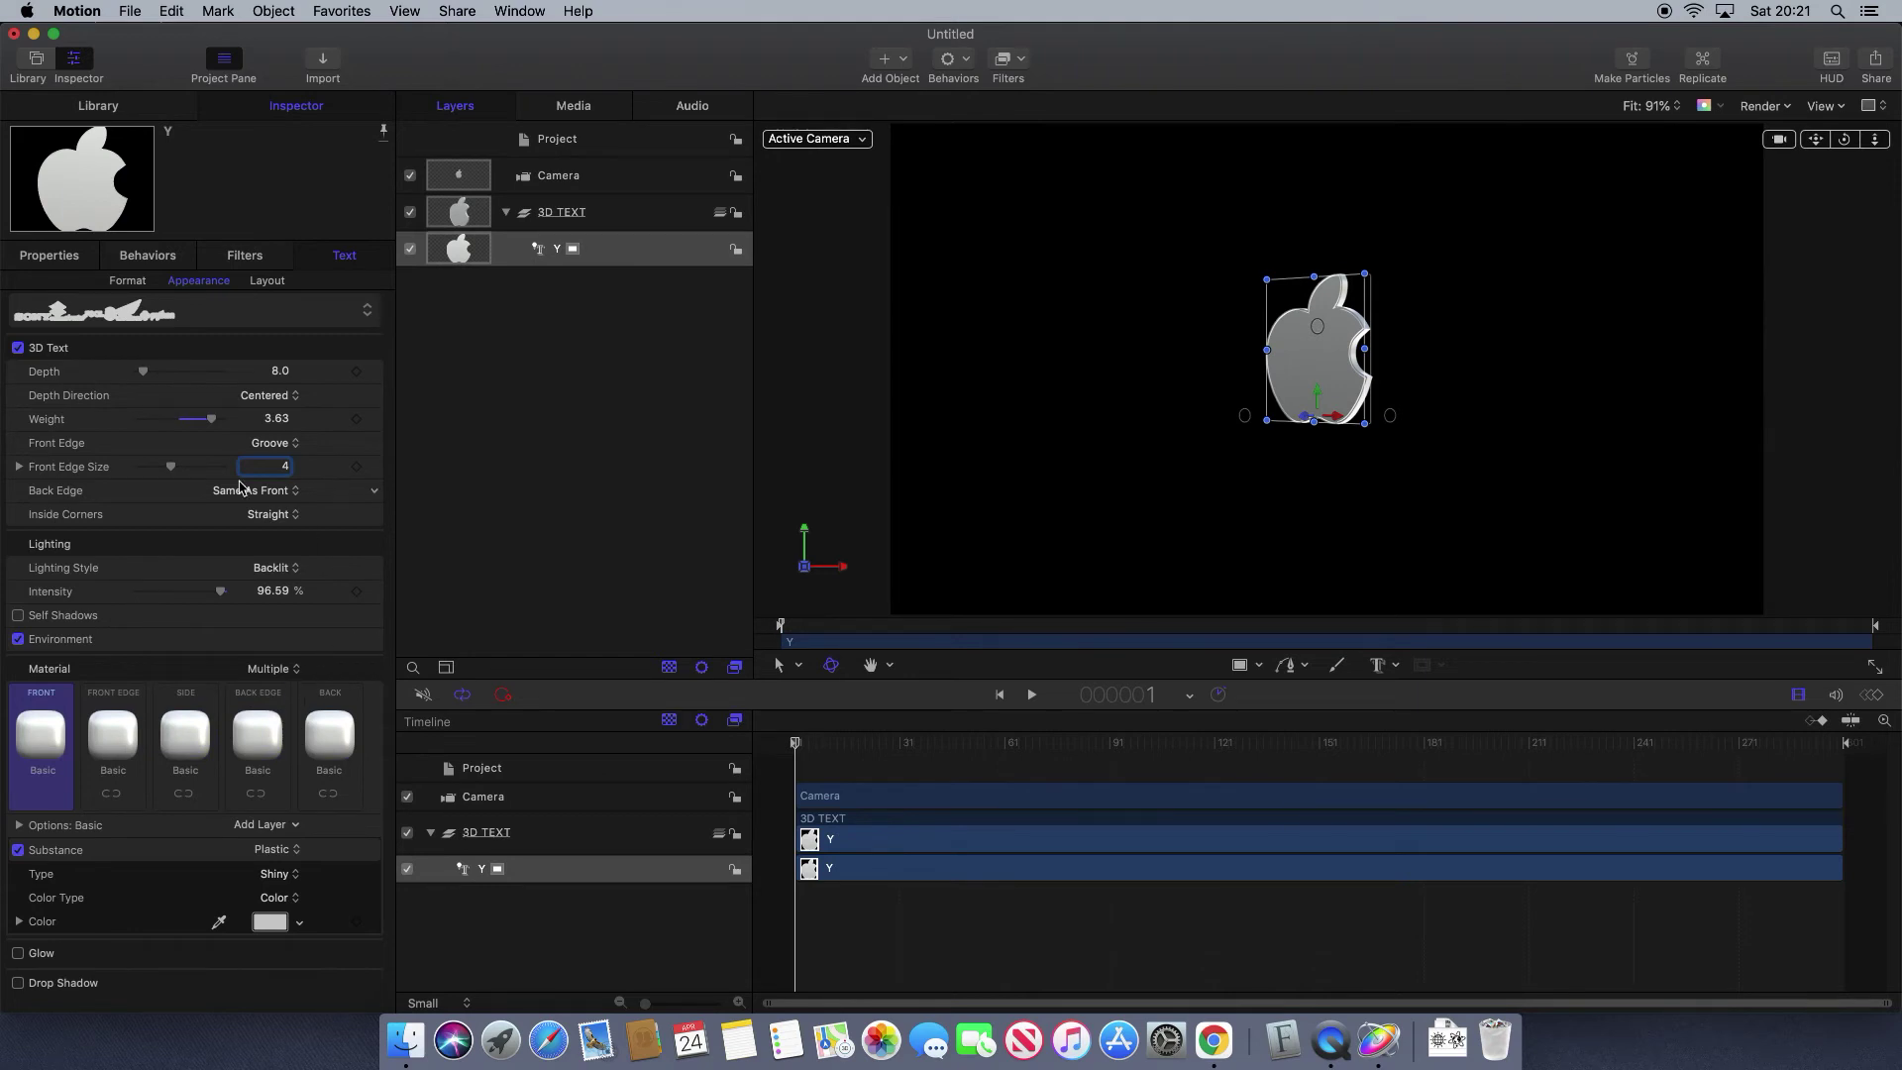
mouse_move(60, 758)
left_click(42, 735)
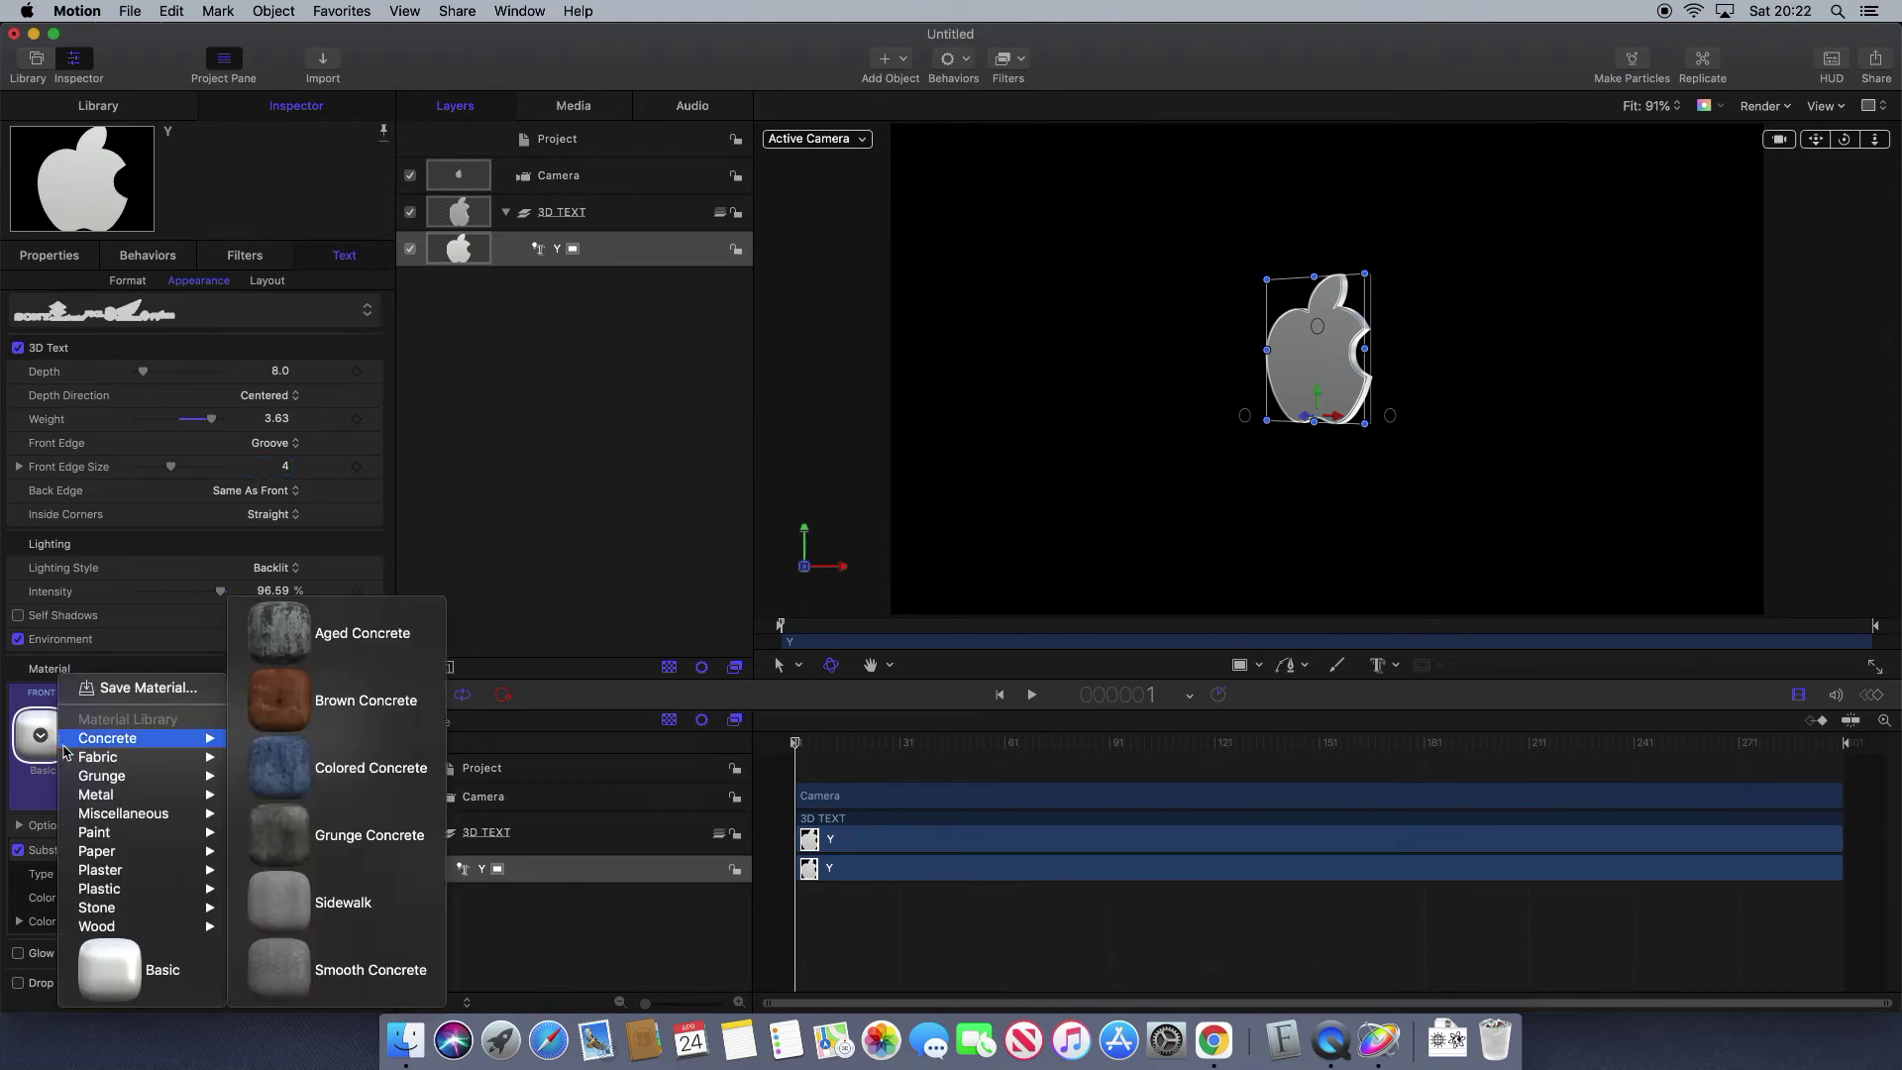
mouse_move(107, 807)
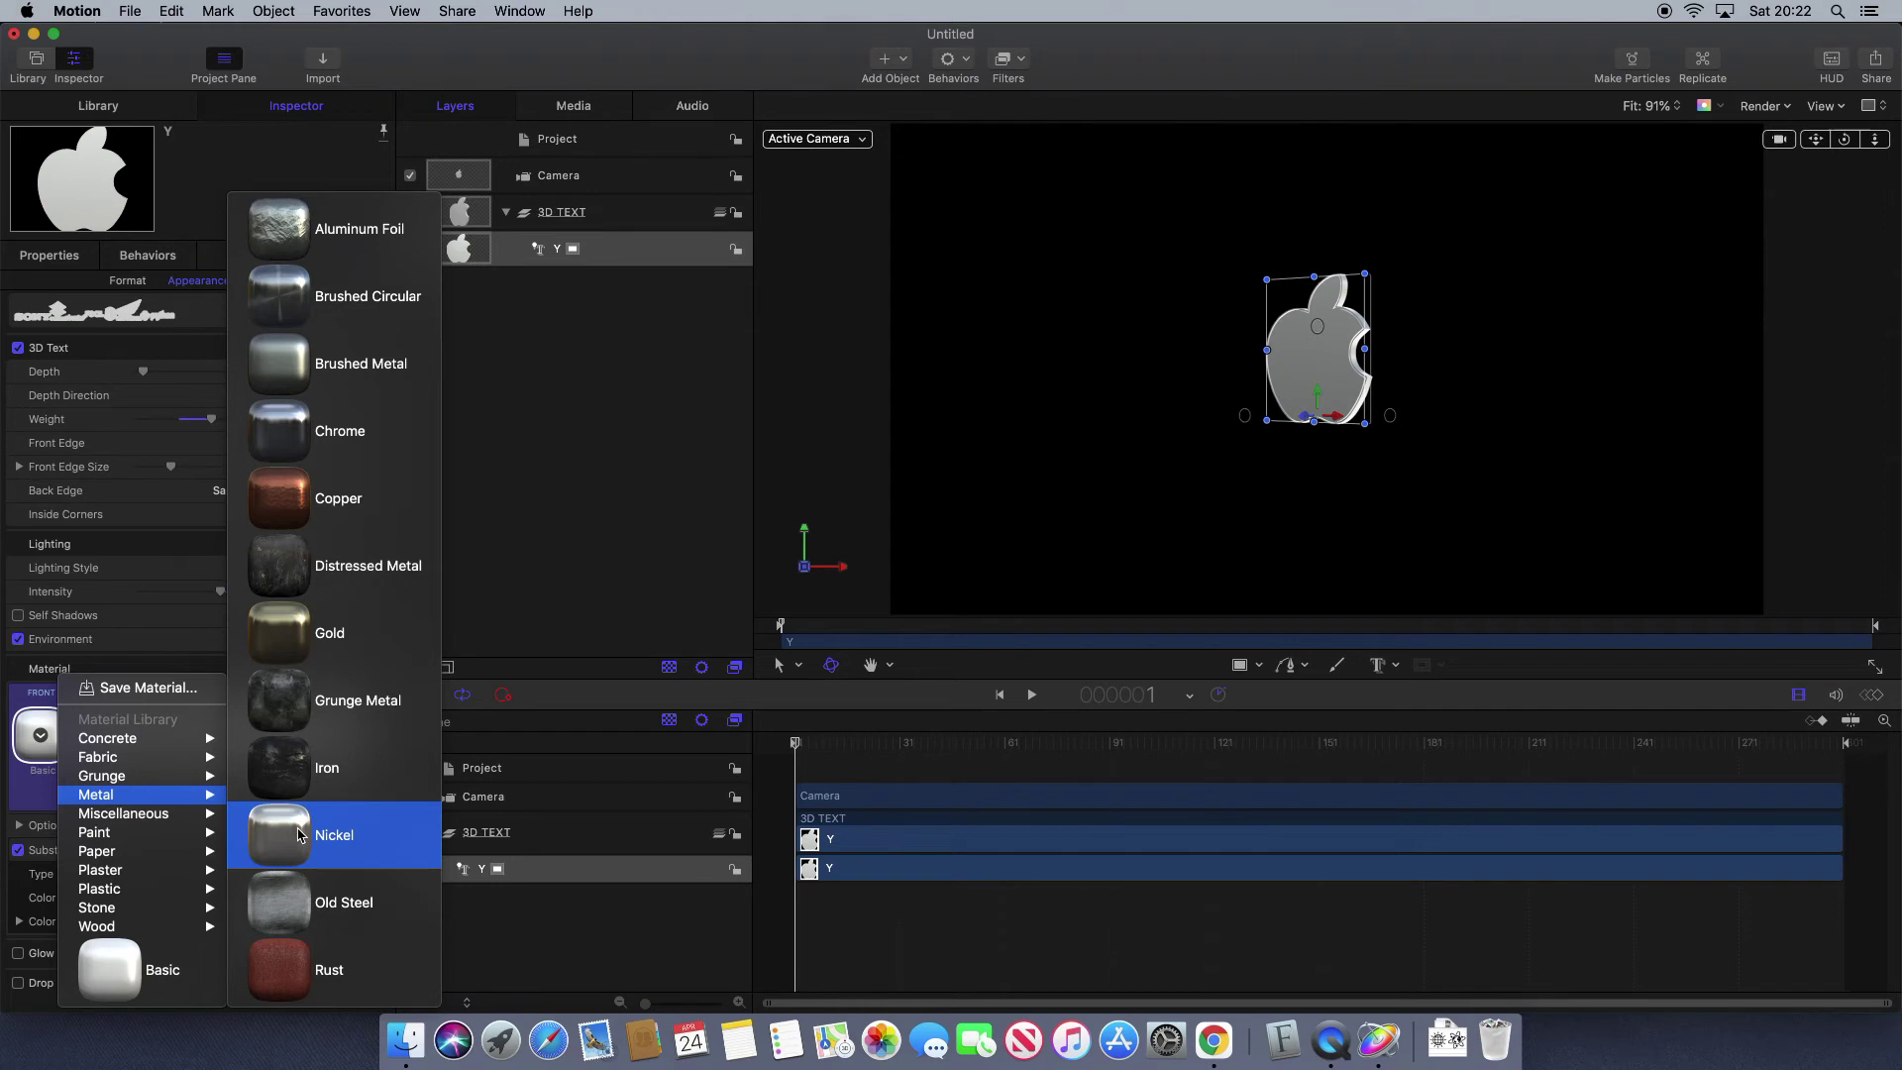
left_click(310, 646)
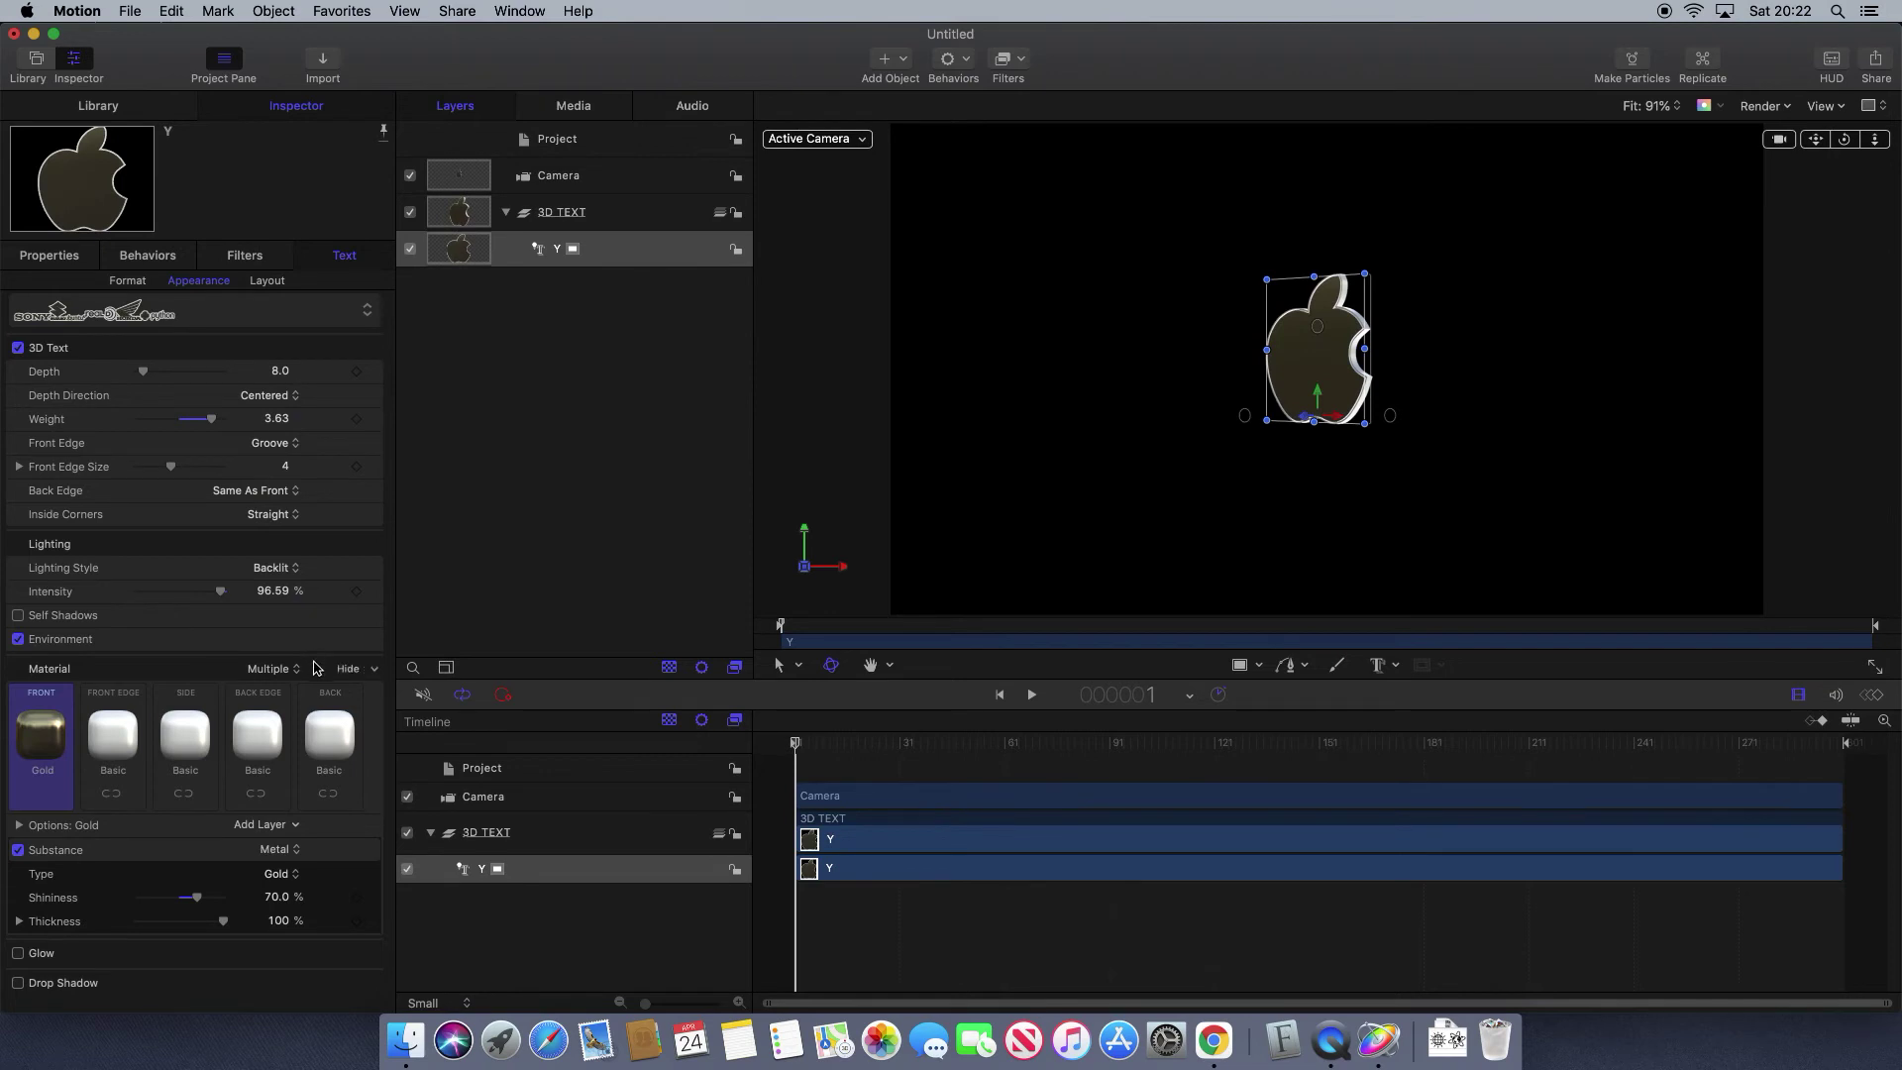
Apply the Copper metal material to the logo's front edge and the Nickel metal material to its side.
mouse_move(112, 757)
left_click(114, 756)
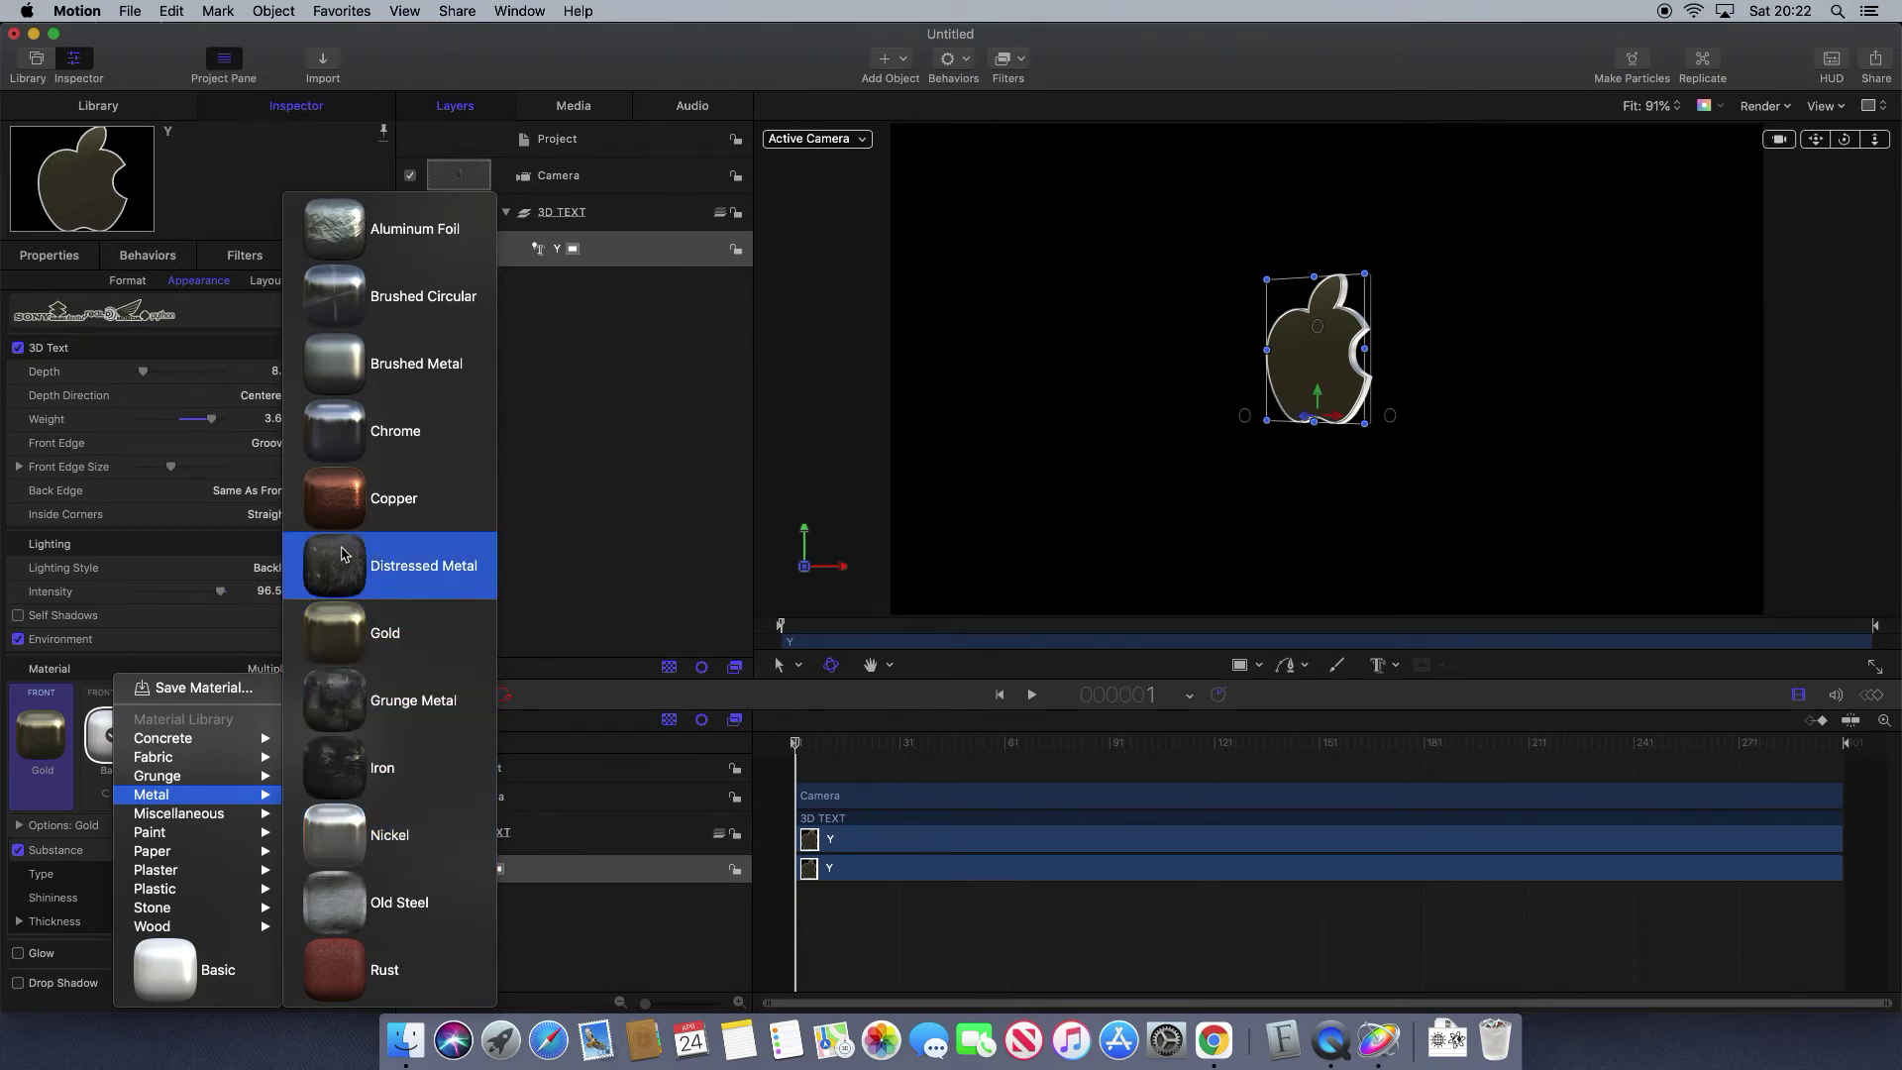
left_click(342, 503)
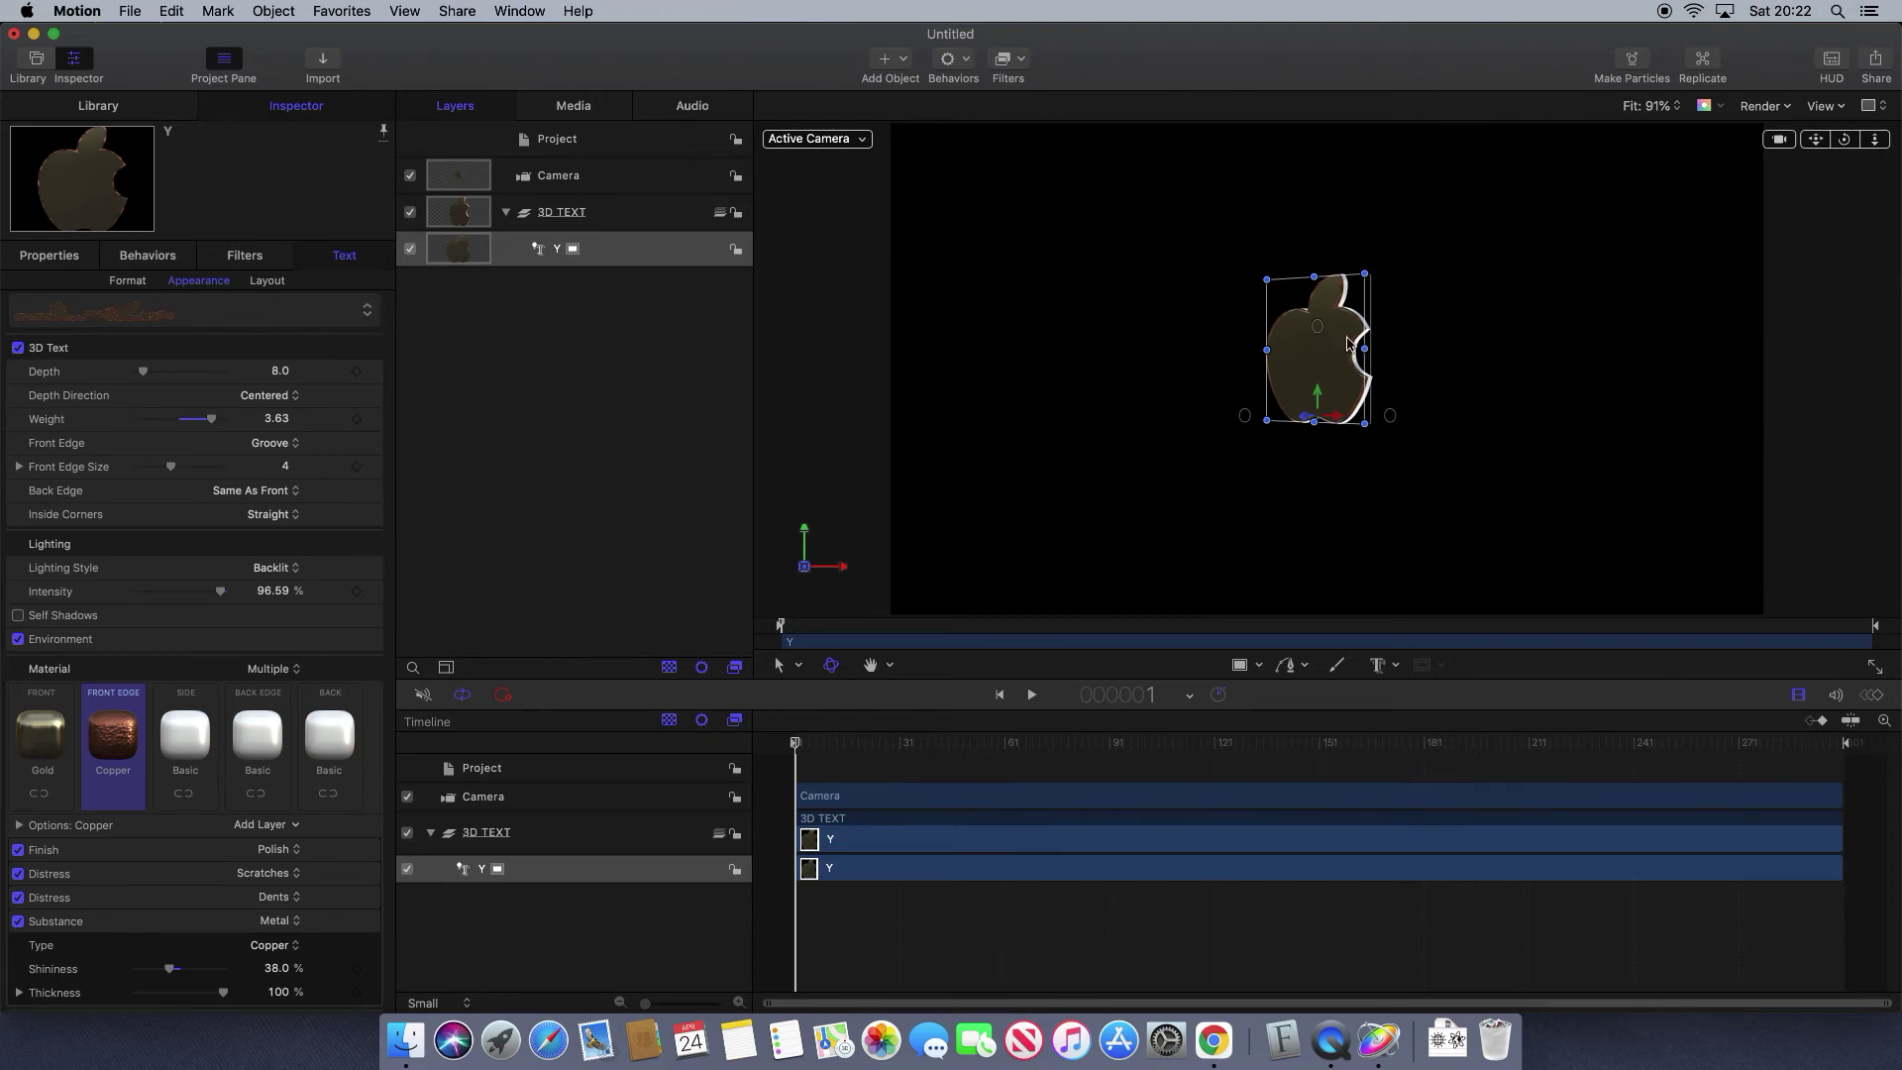
mouse_move(193, 732)
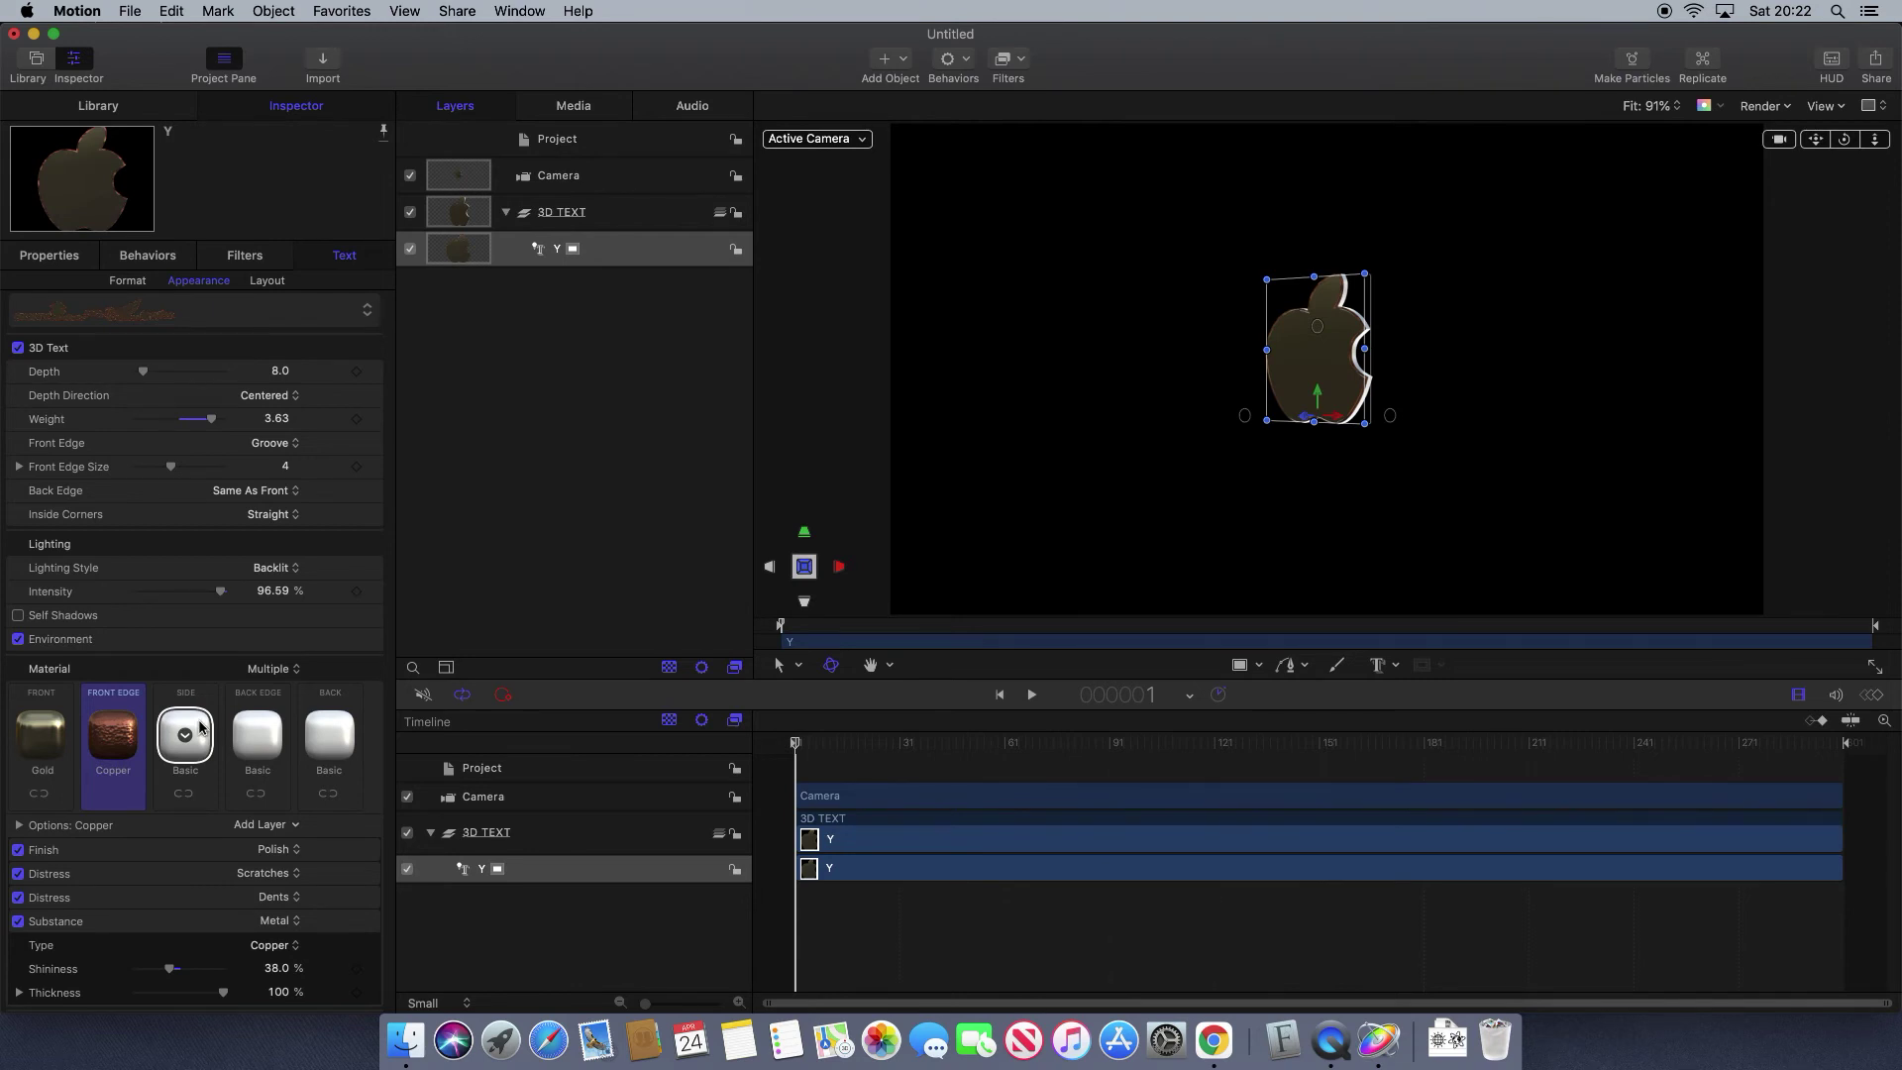
left_click(200, 728)
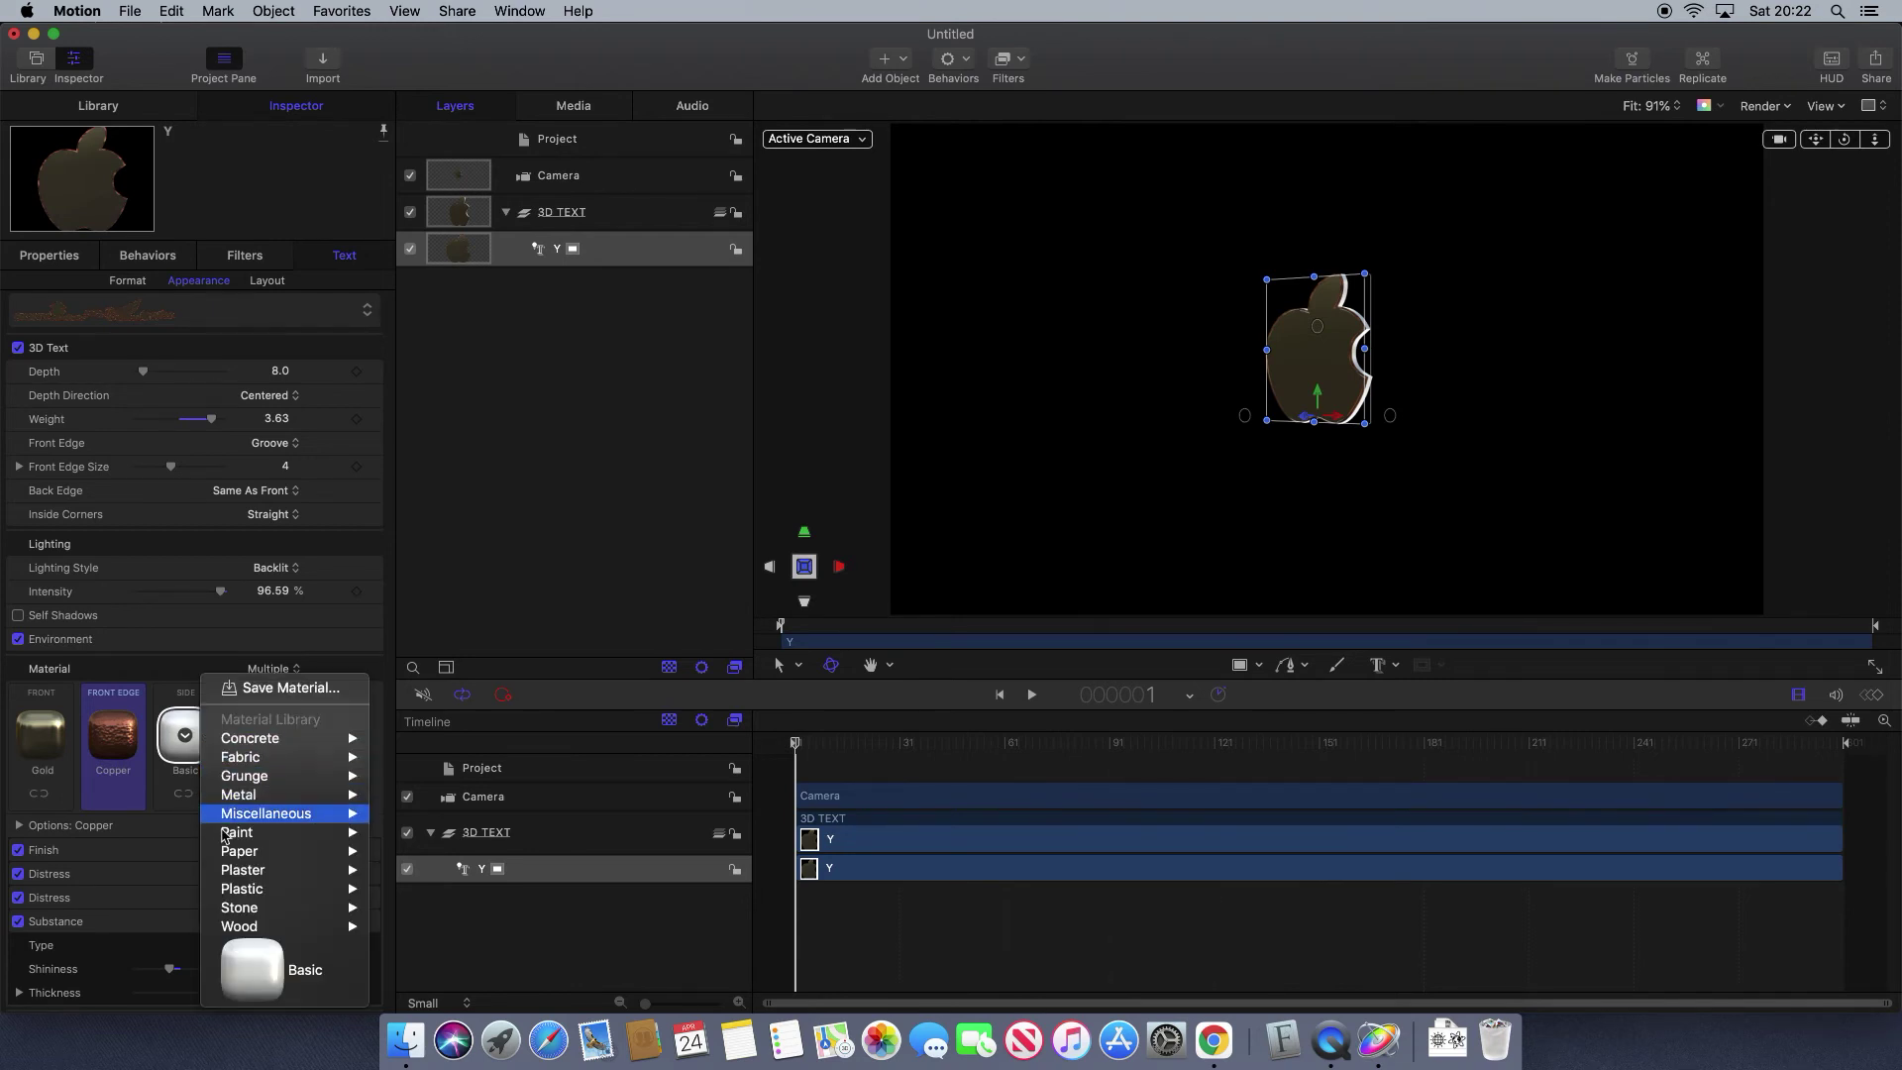
mouse_move(294, 796)
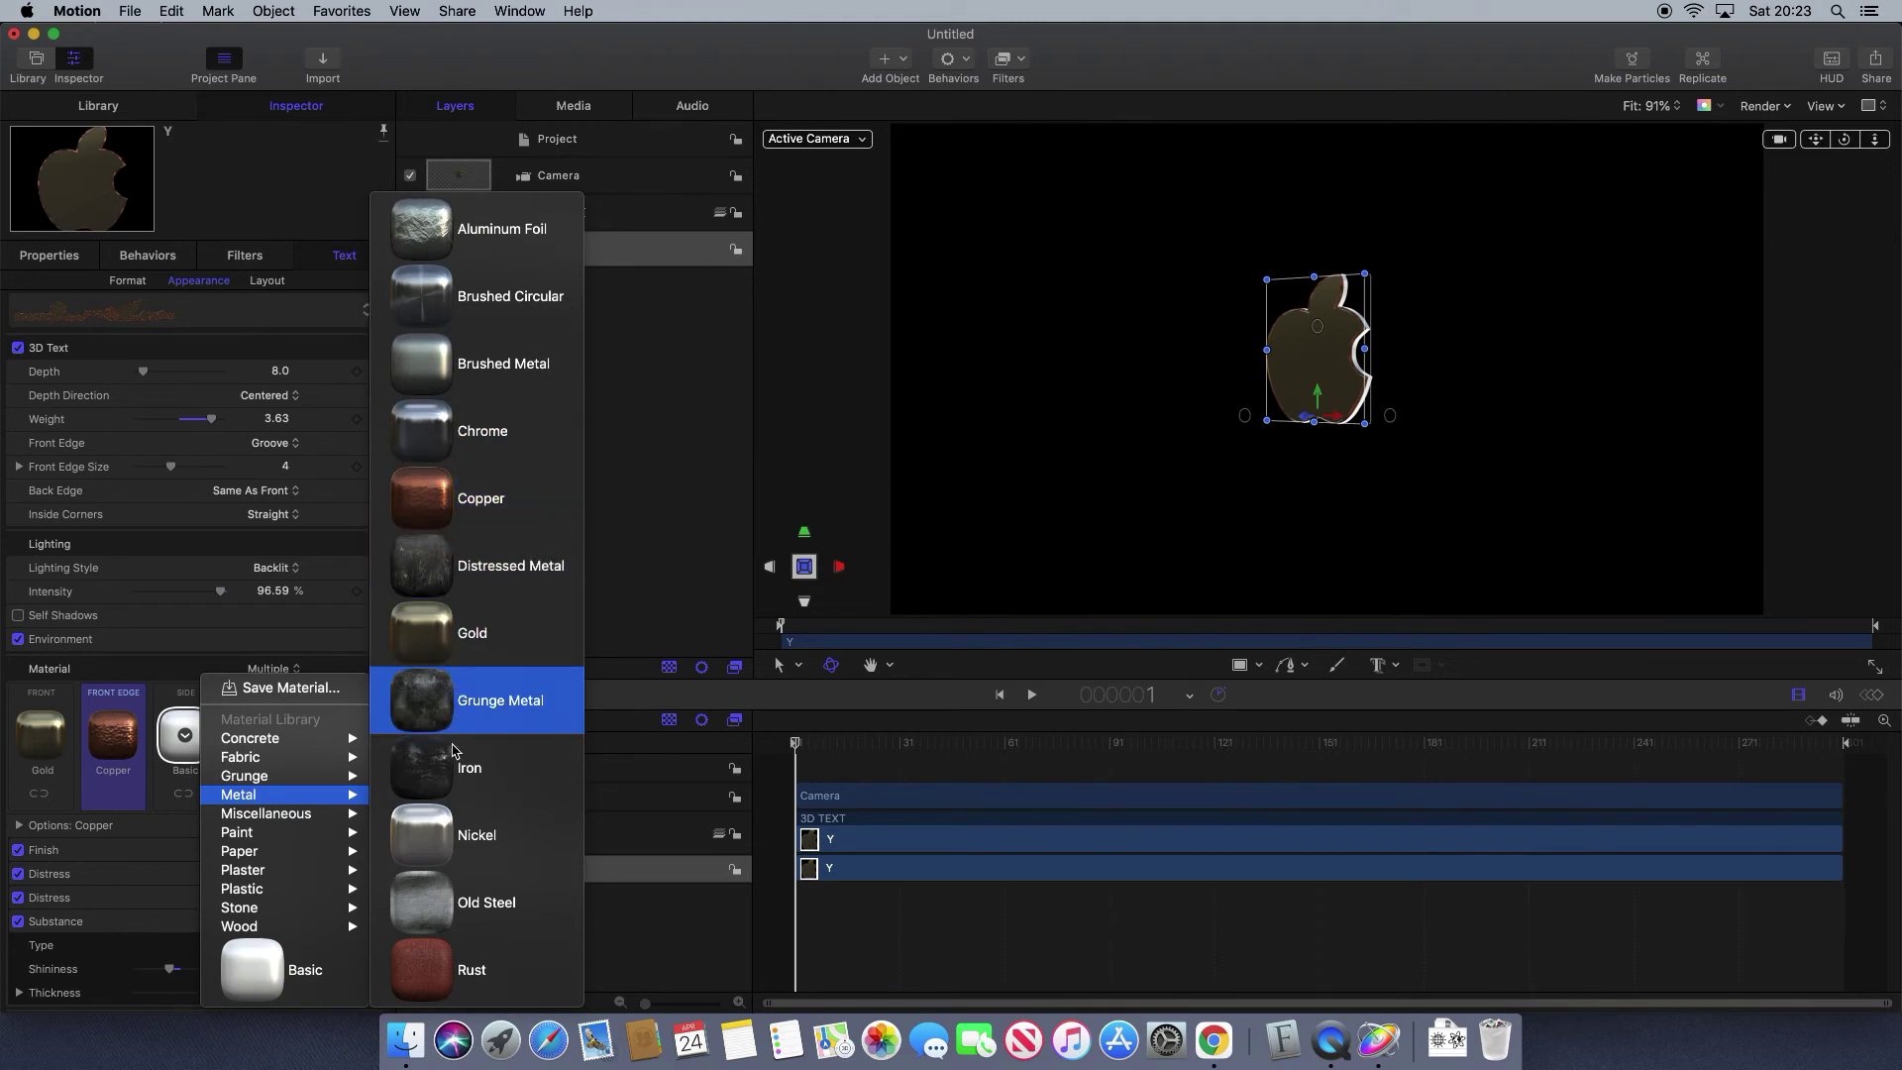
left_click(441, 841)
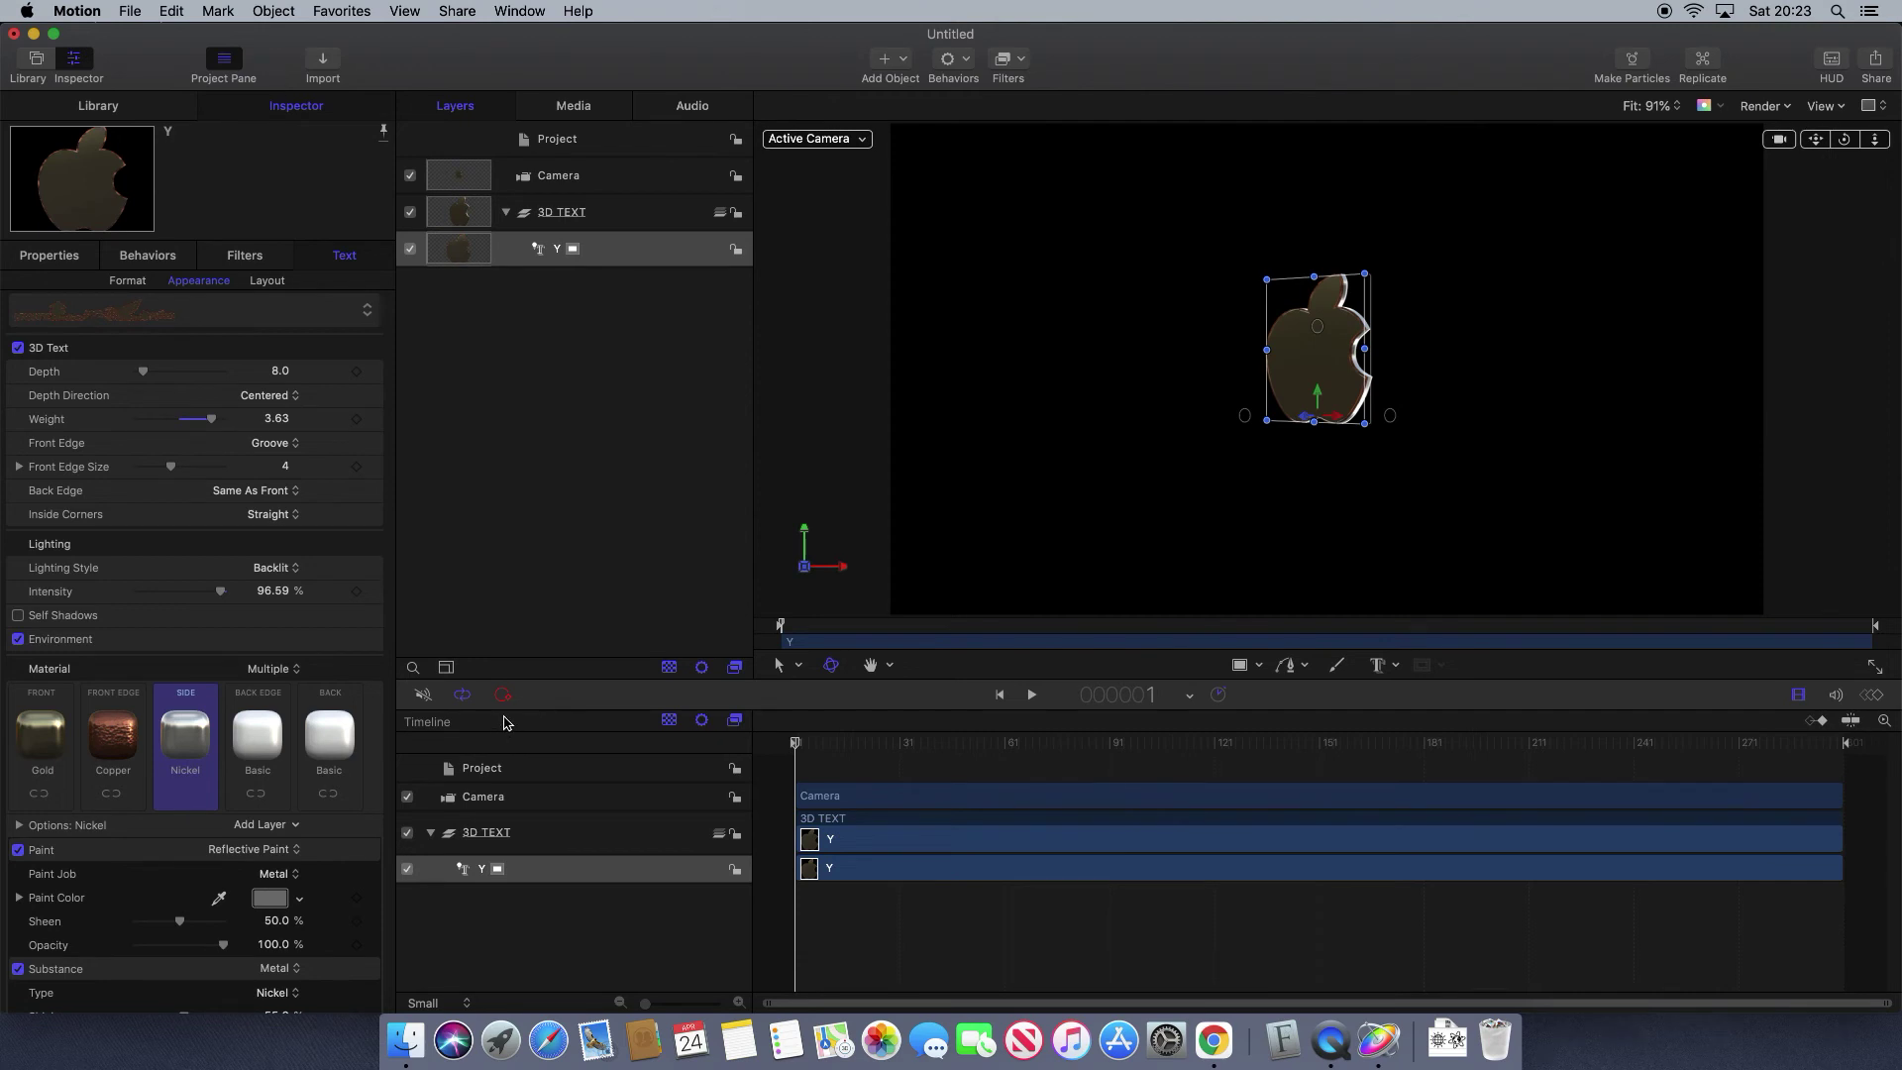
Apply the Gold metal material to the logo's back edge and the Nickel metal material to its back.
mouse_move(281, 750)
left_click(263, 739)
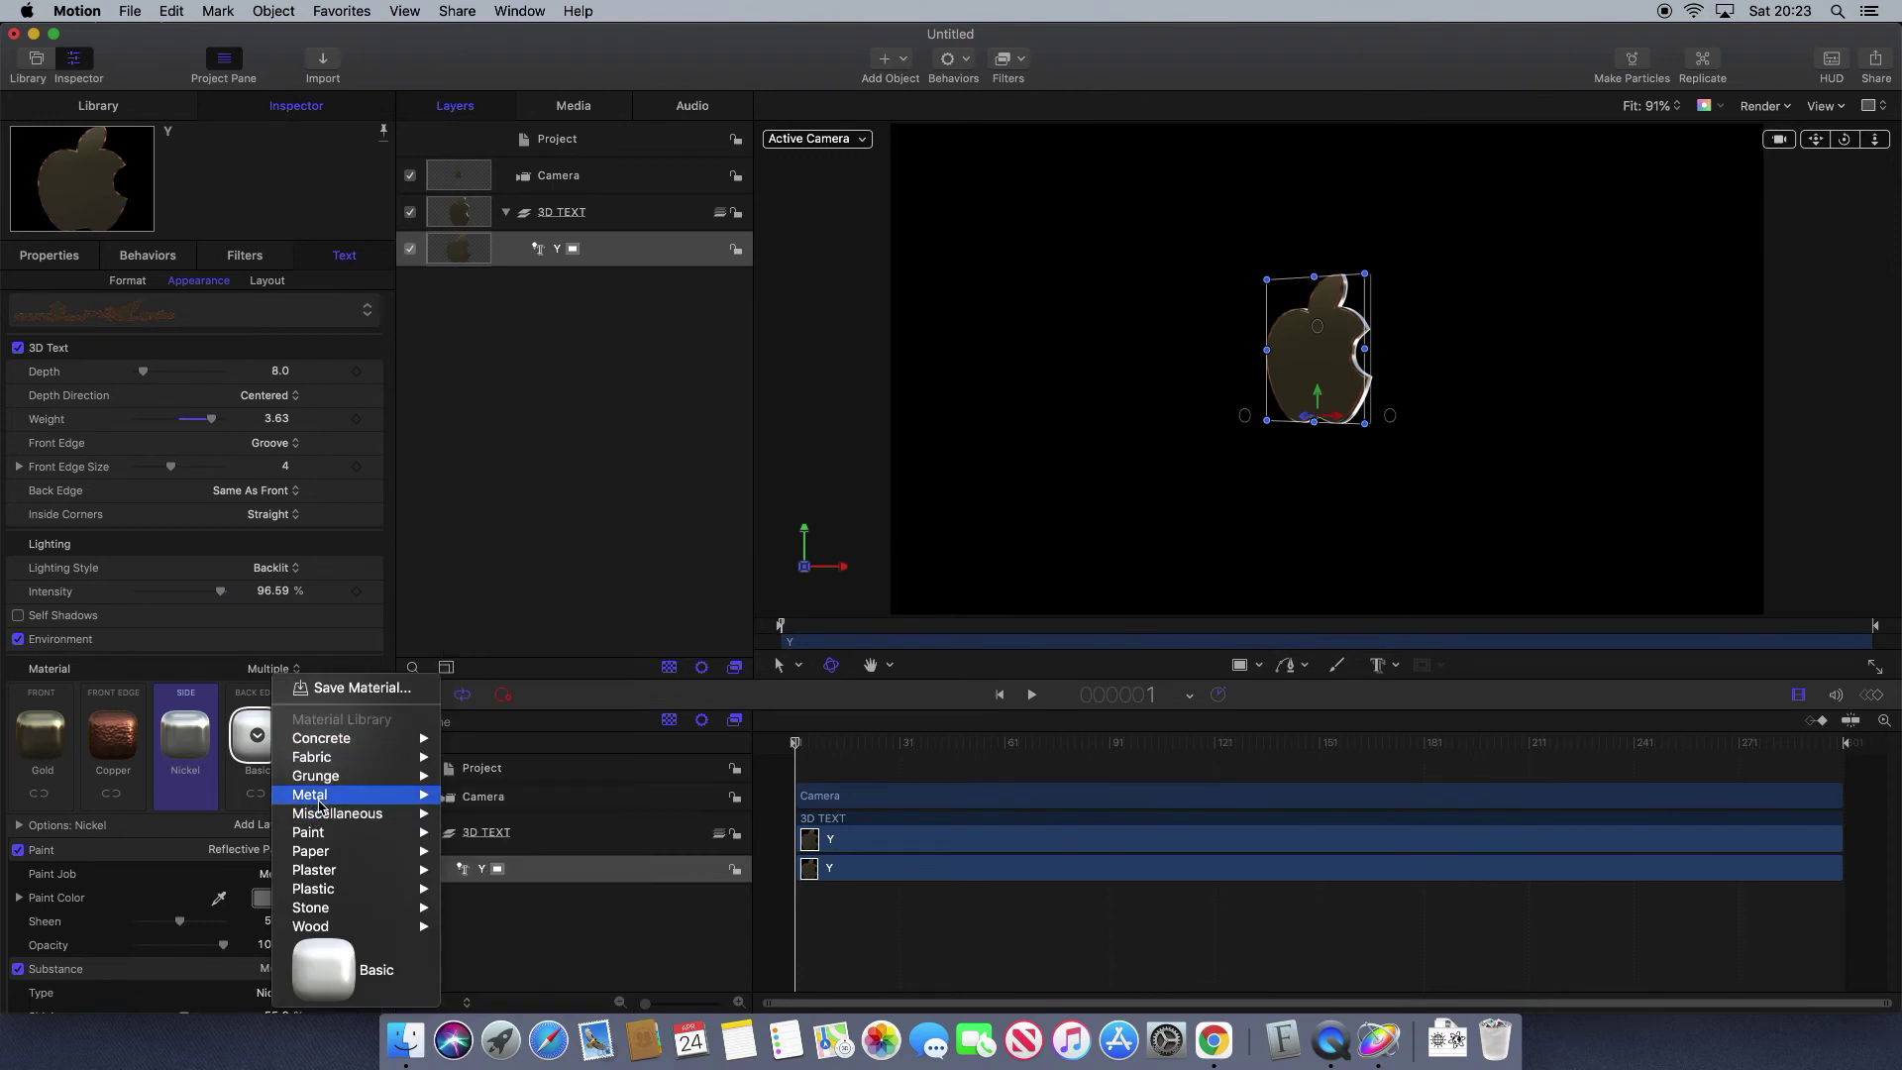
mouse_move(320, 804)
left_click(535, 639)
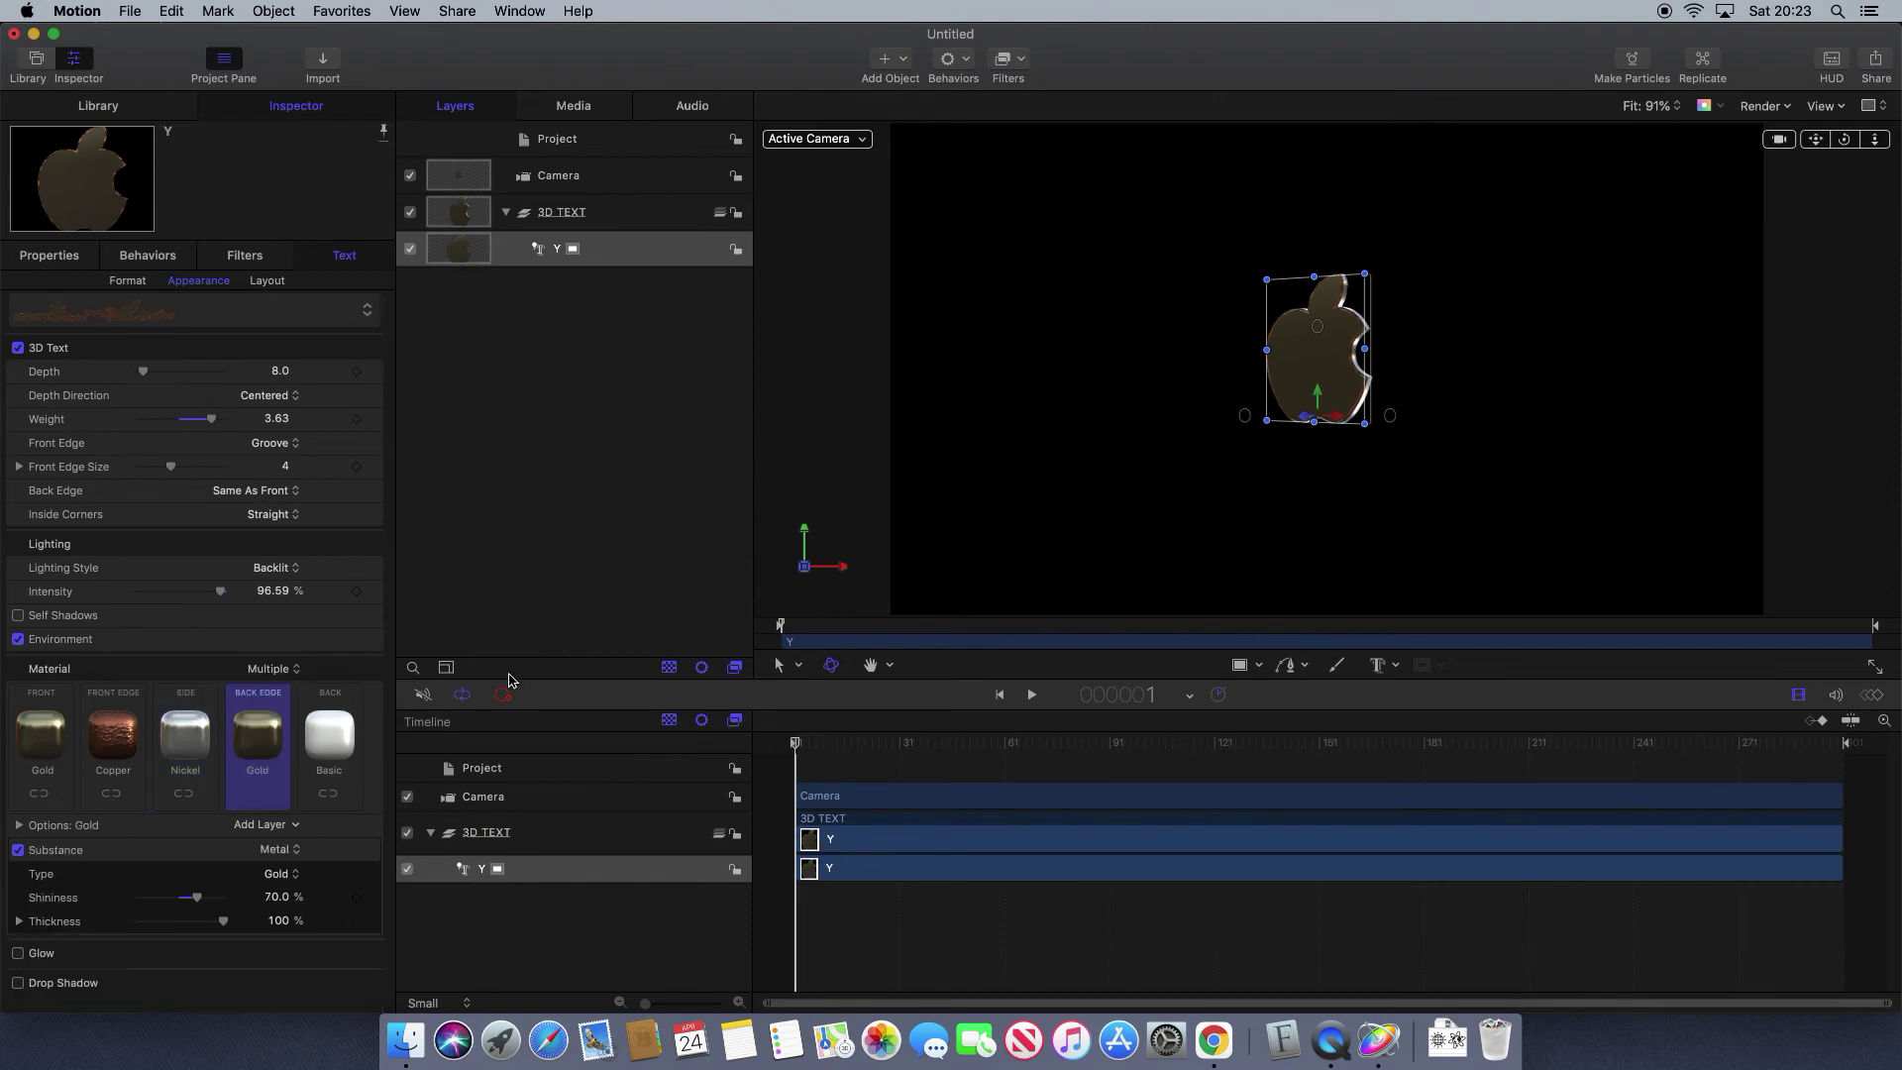
left_click(337, 753)
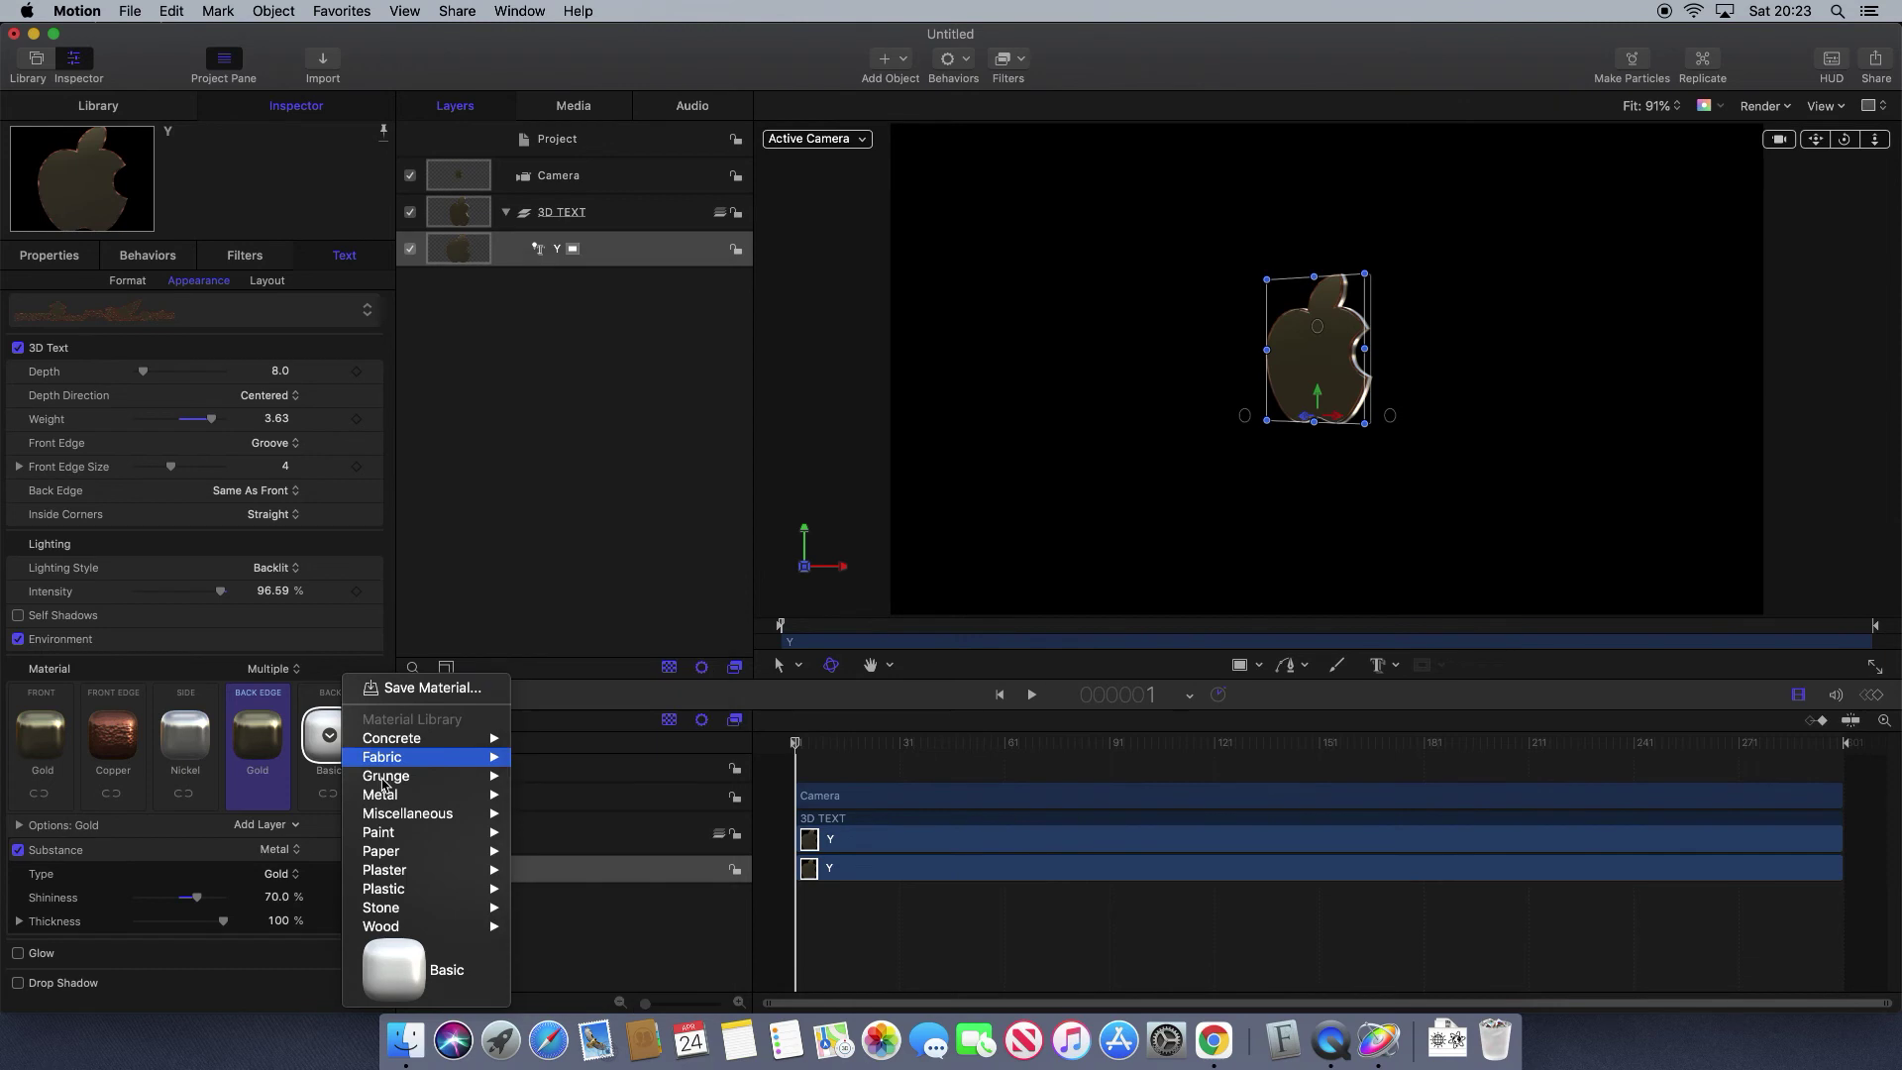
mouse_move(396, 796)
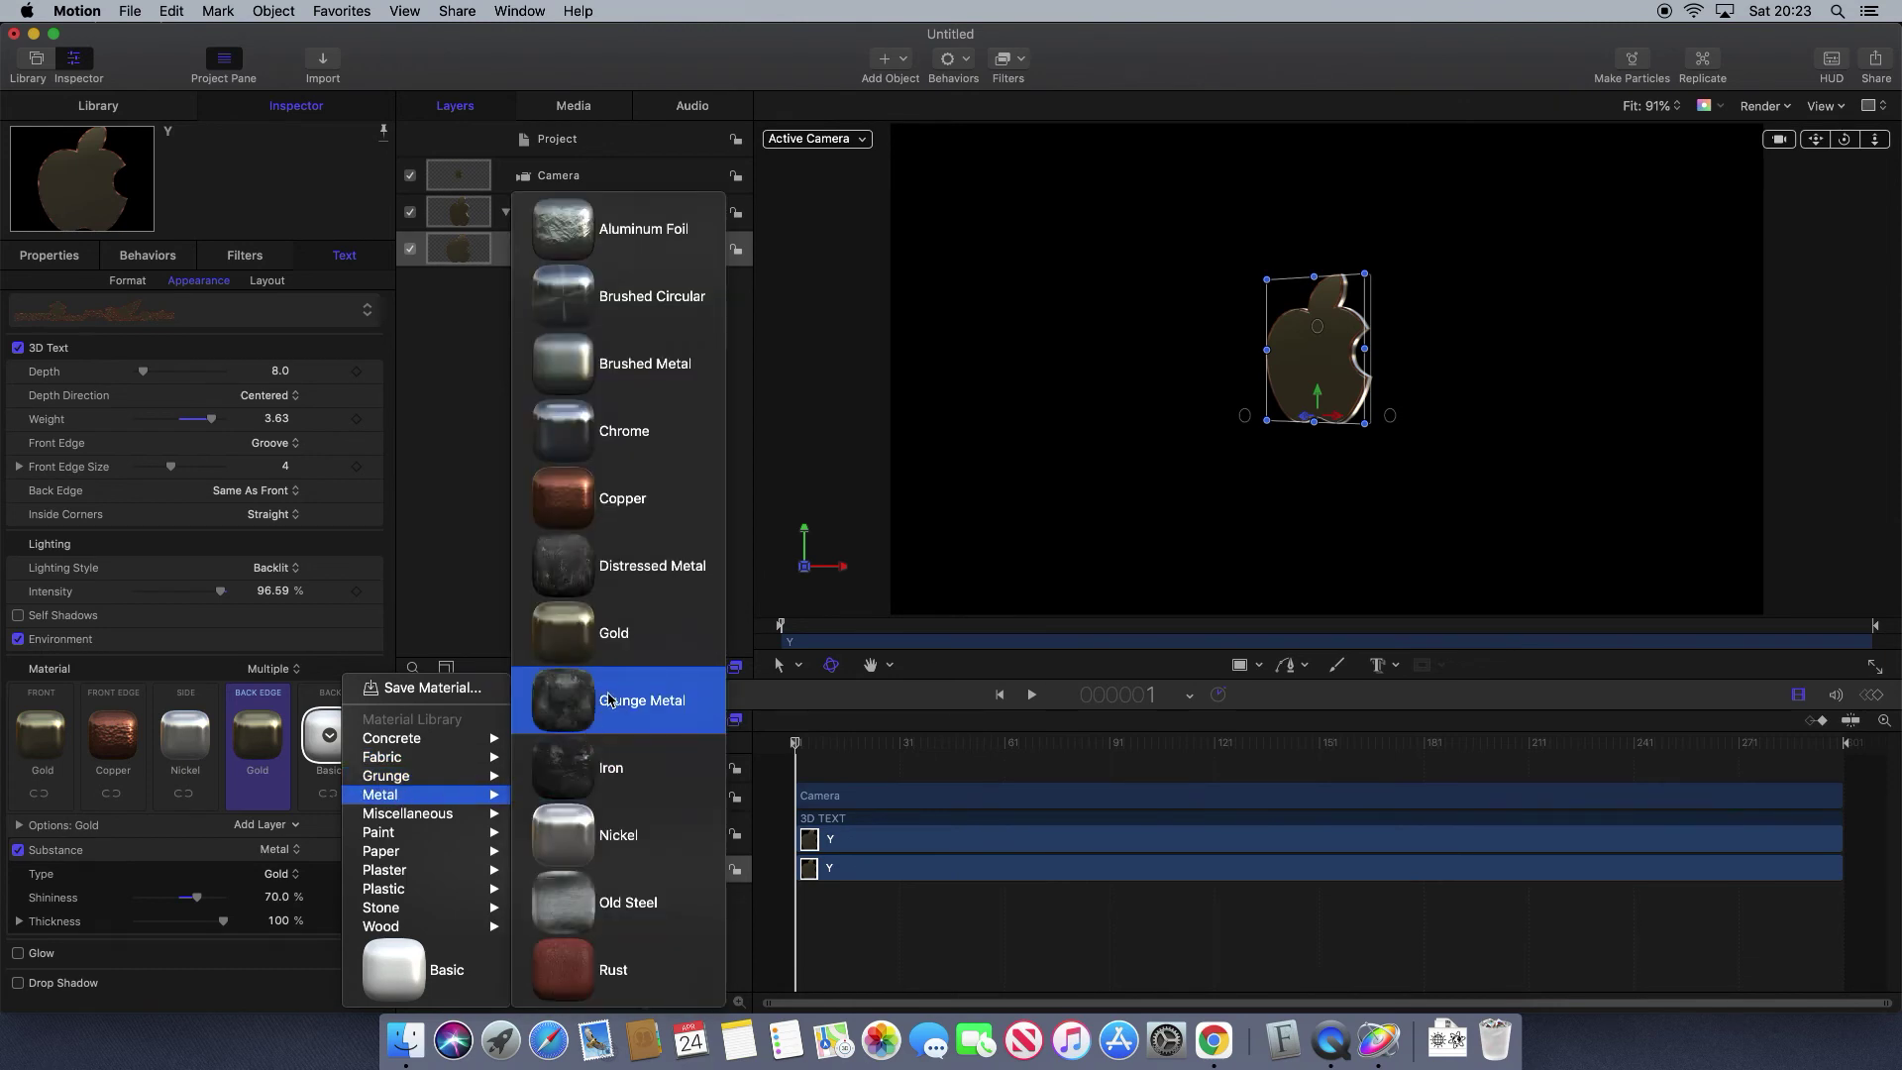
left_click(639, 834)
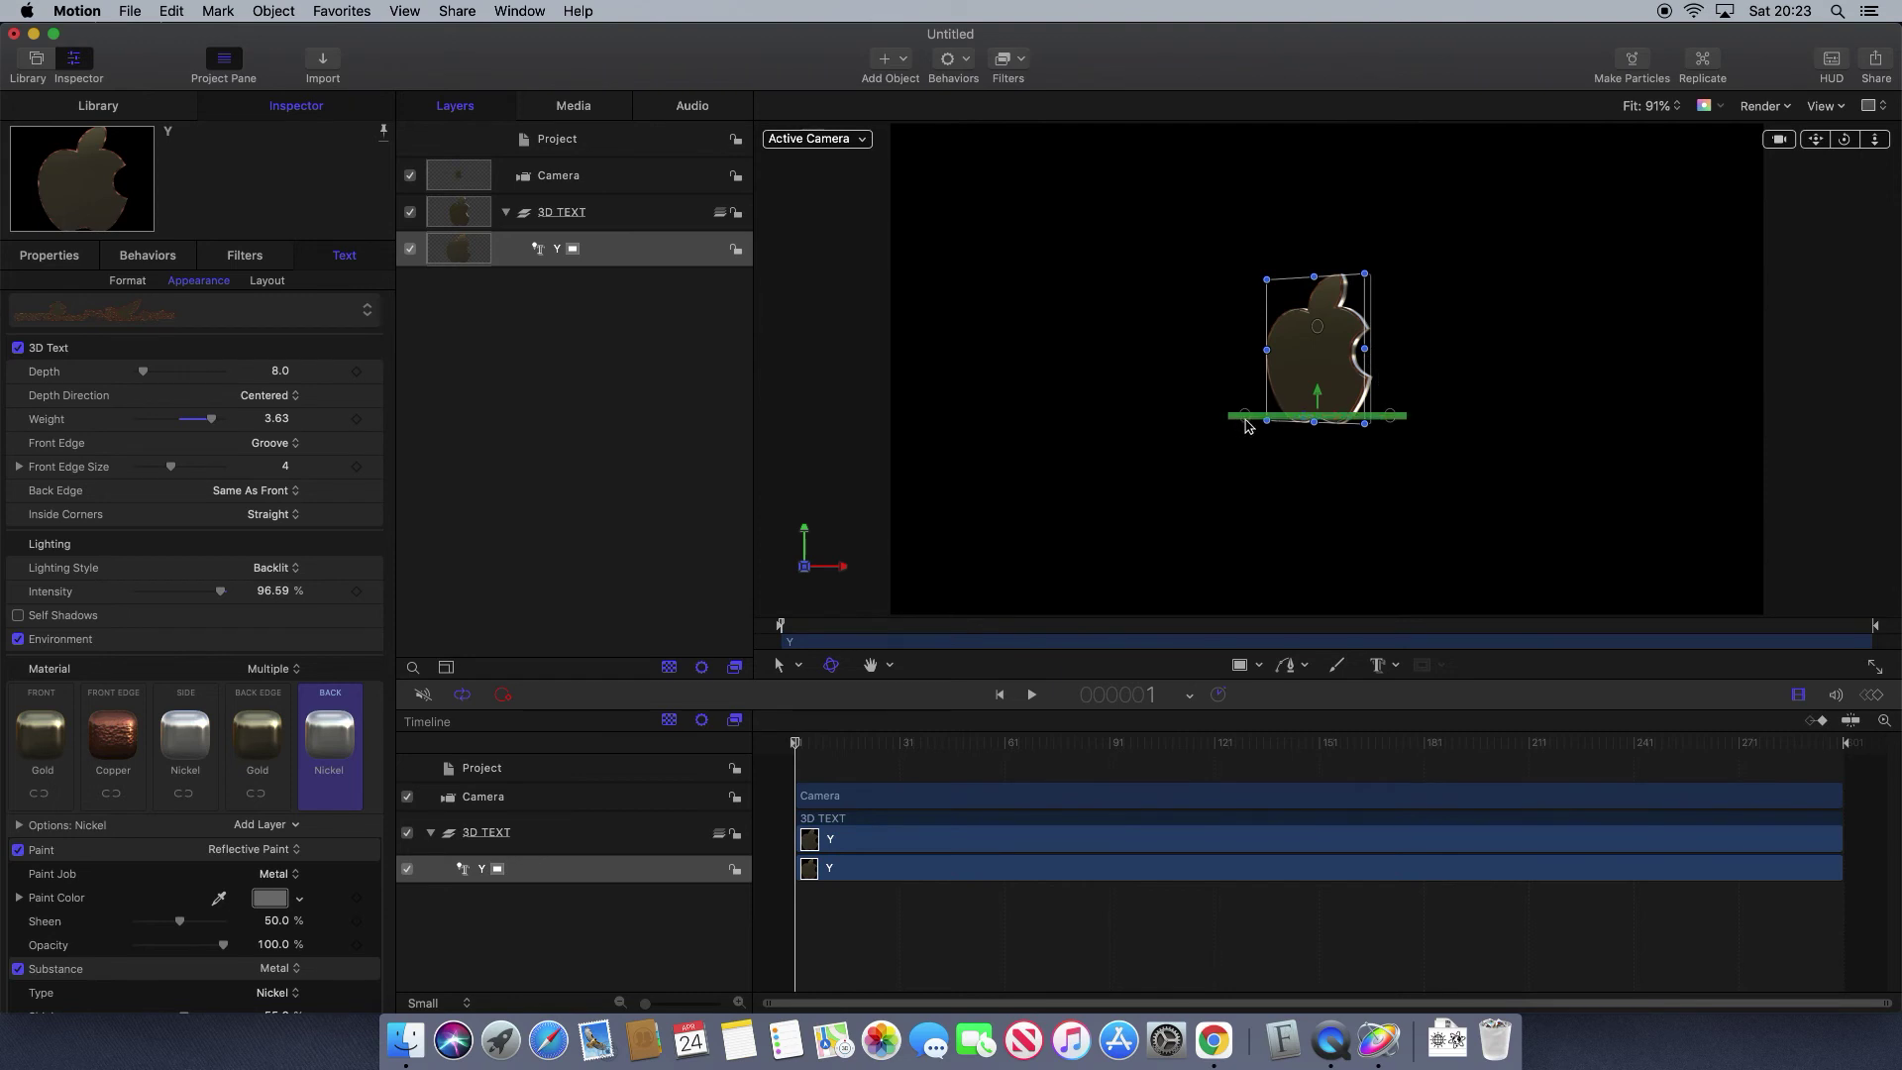
Rotate the logo about its vertical axis to face the front, and add a Sweep camera behavior to the camera.
left_click_drag(1247, 424, 1095, 403)
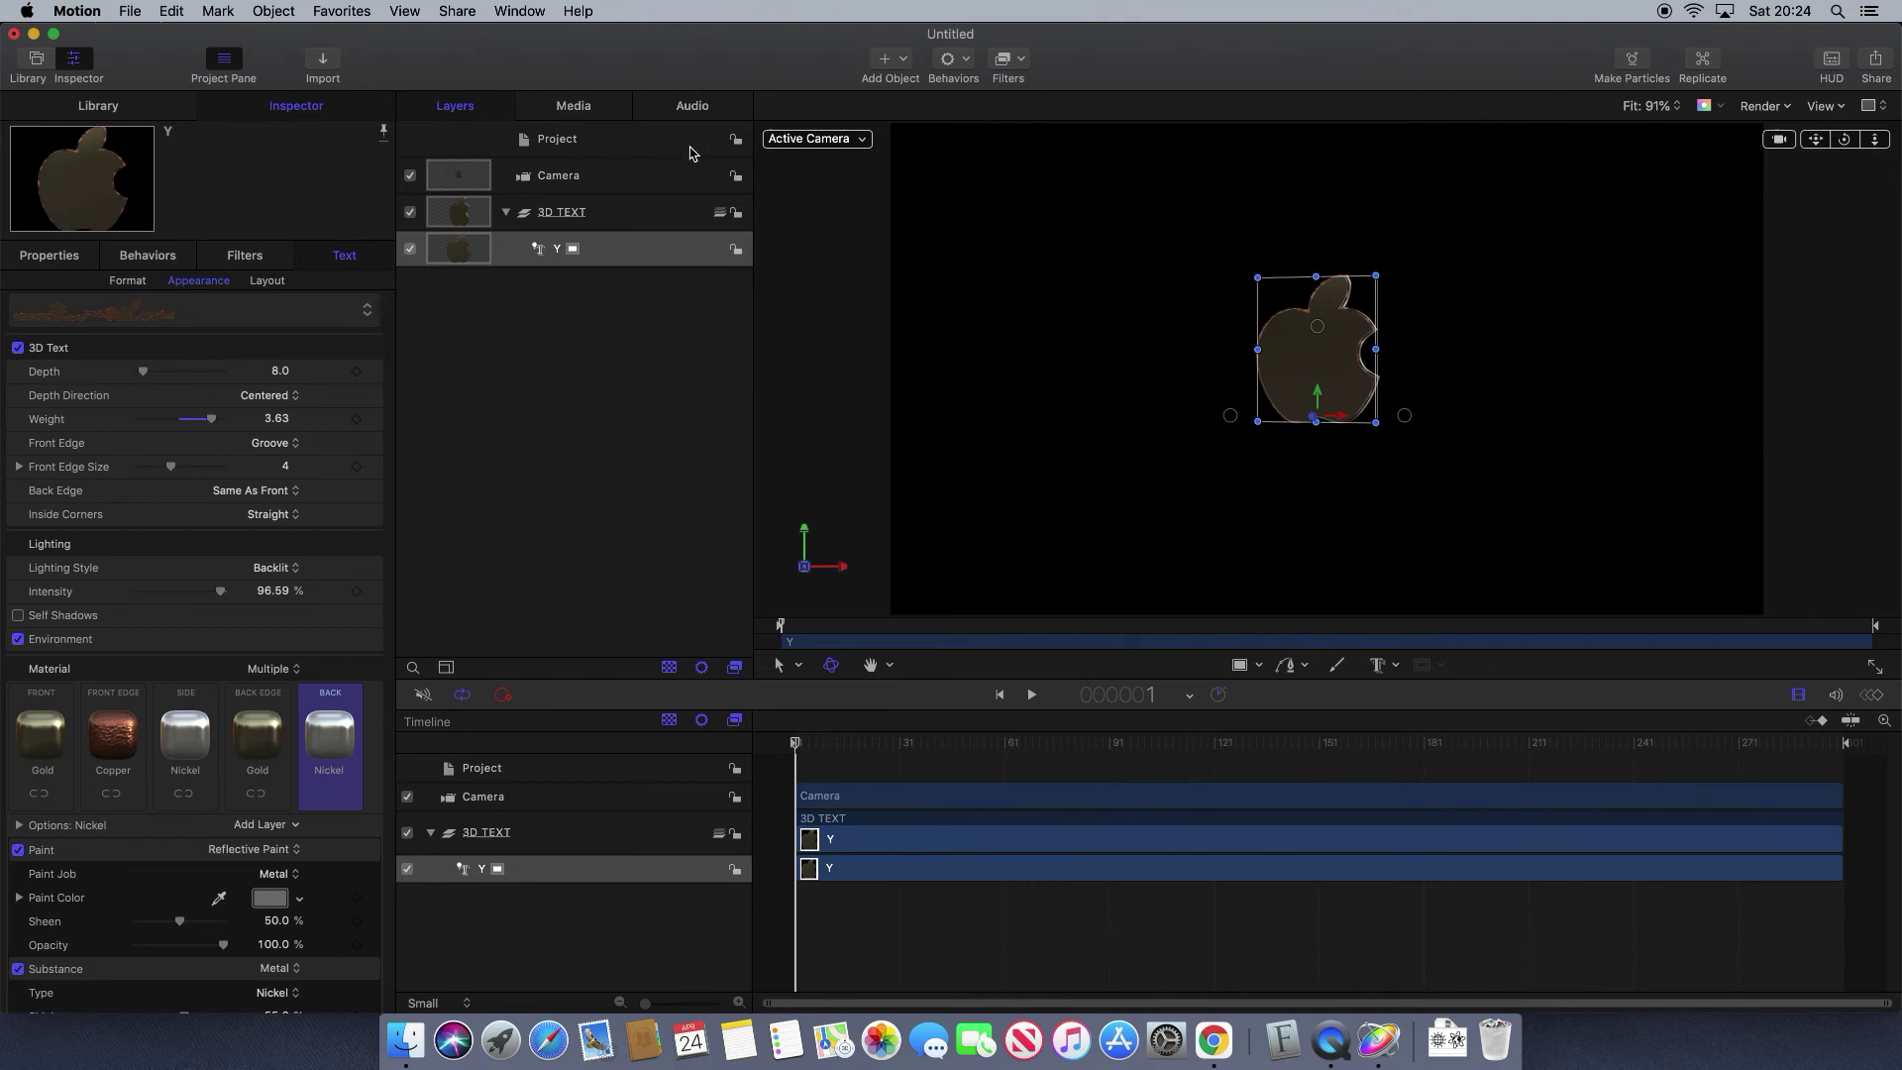
left_click(595, 185)
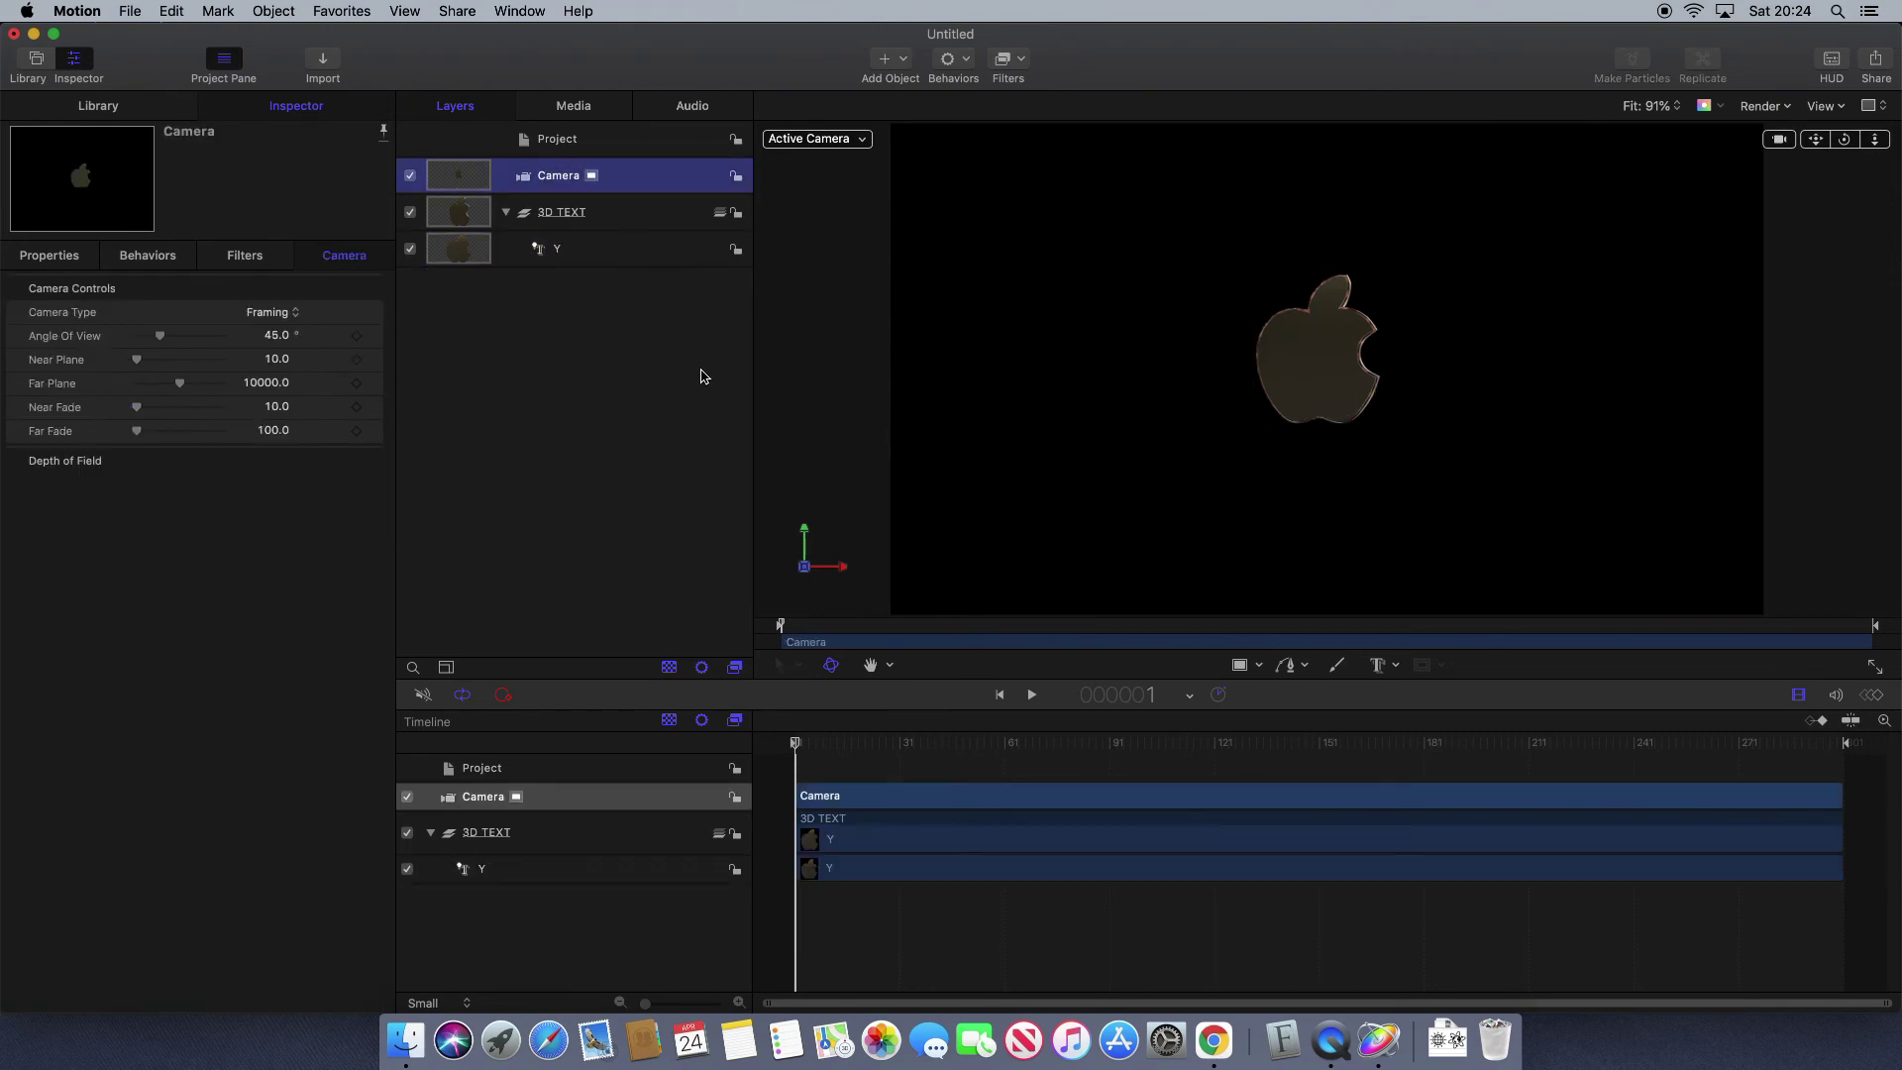
left_click(968, 65)
mouse_move(975, 121)
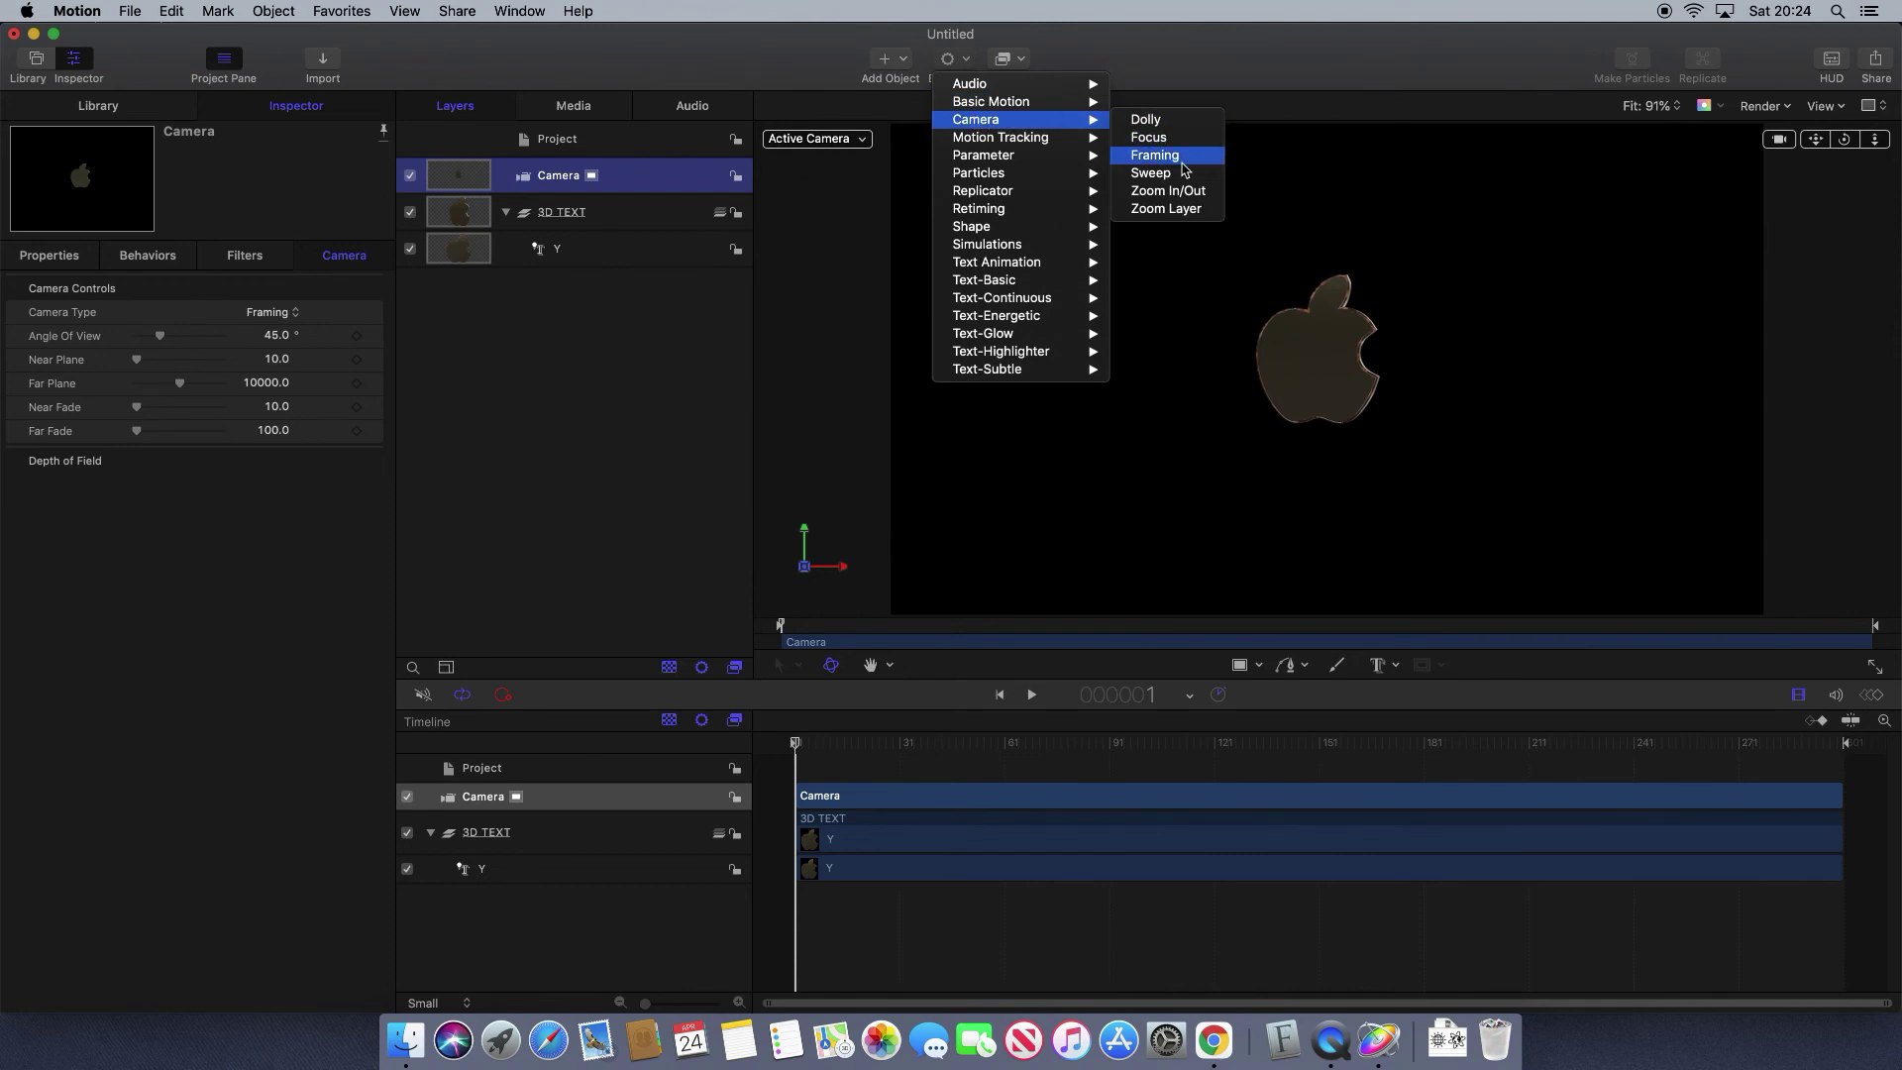
left_click(1149, 173)
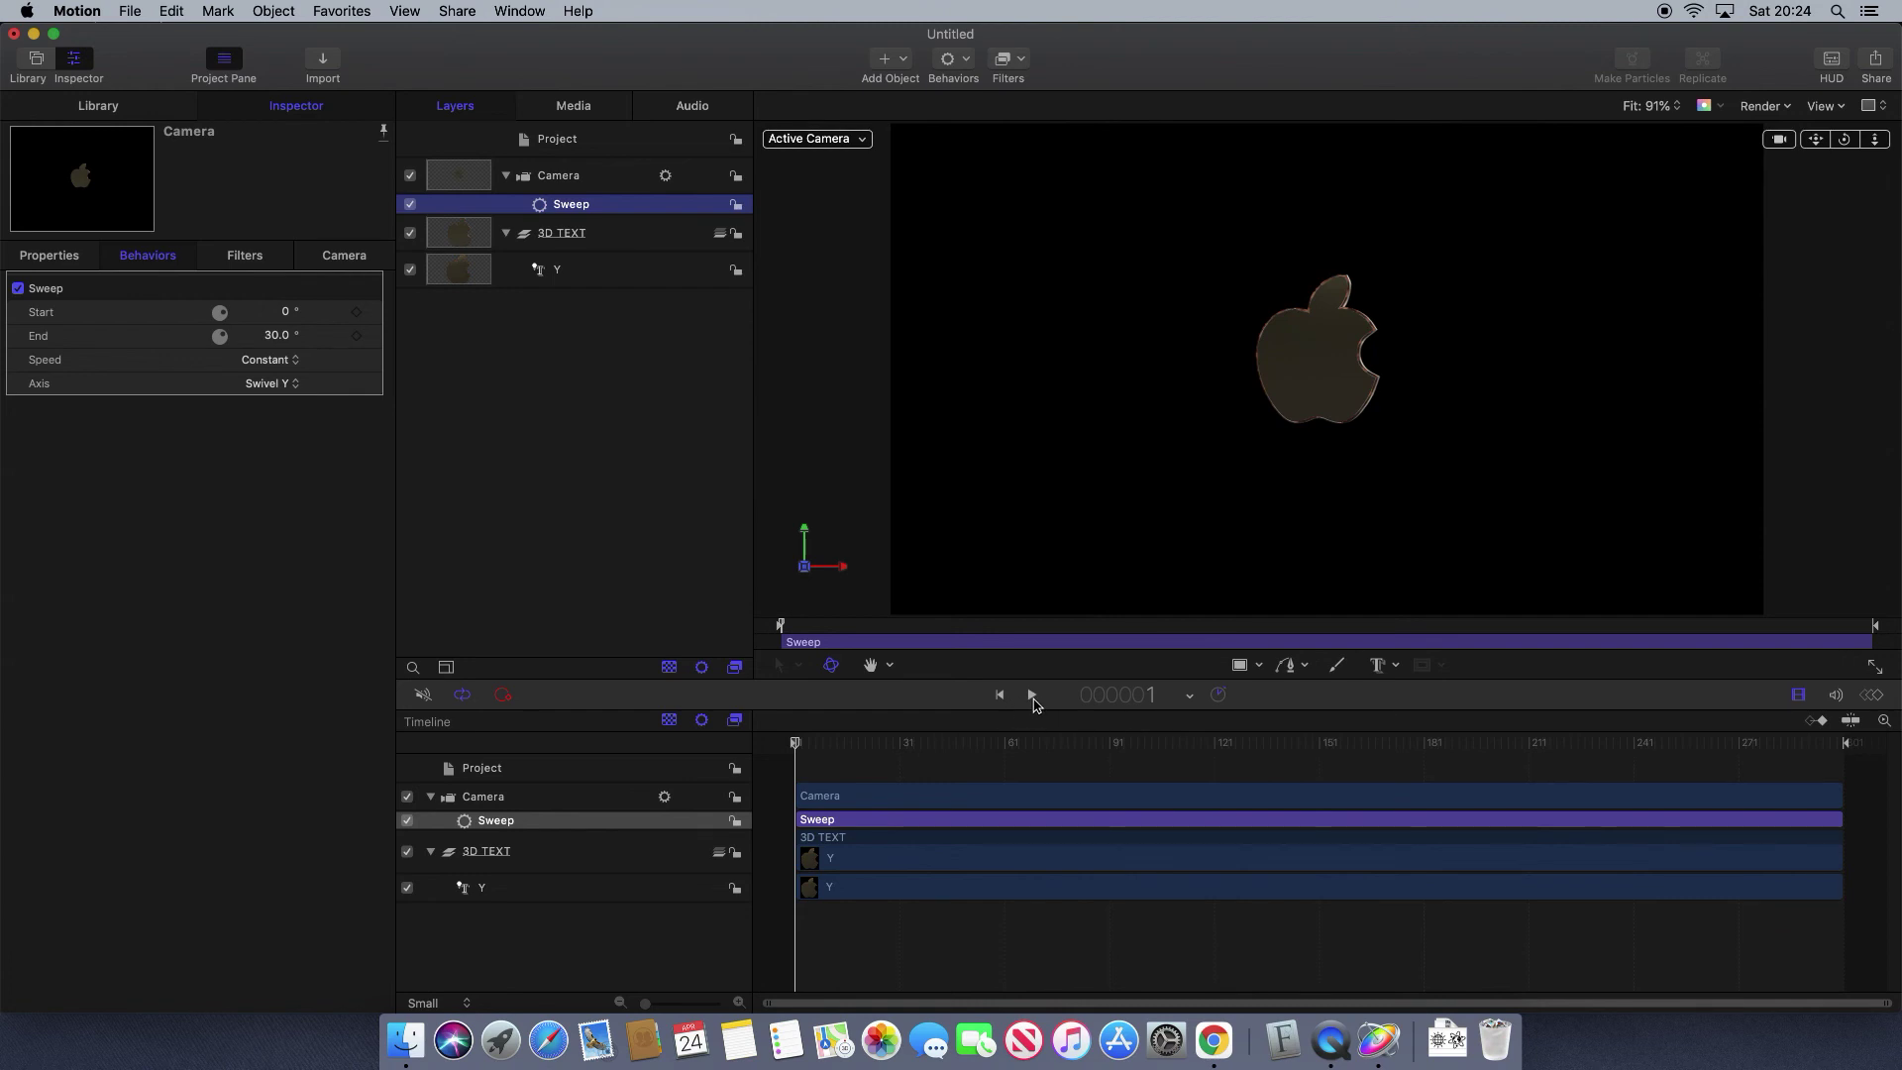
Play back the camera sweep around the logo, stop it and return the playhead to the first frame.
left_click(1031, 696)
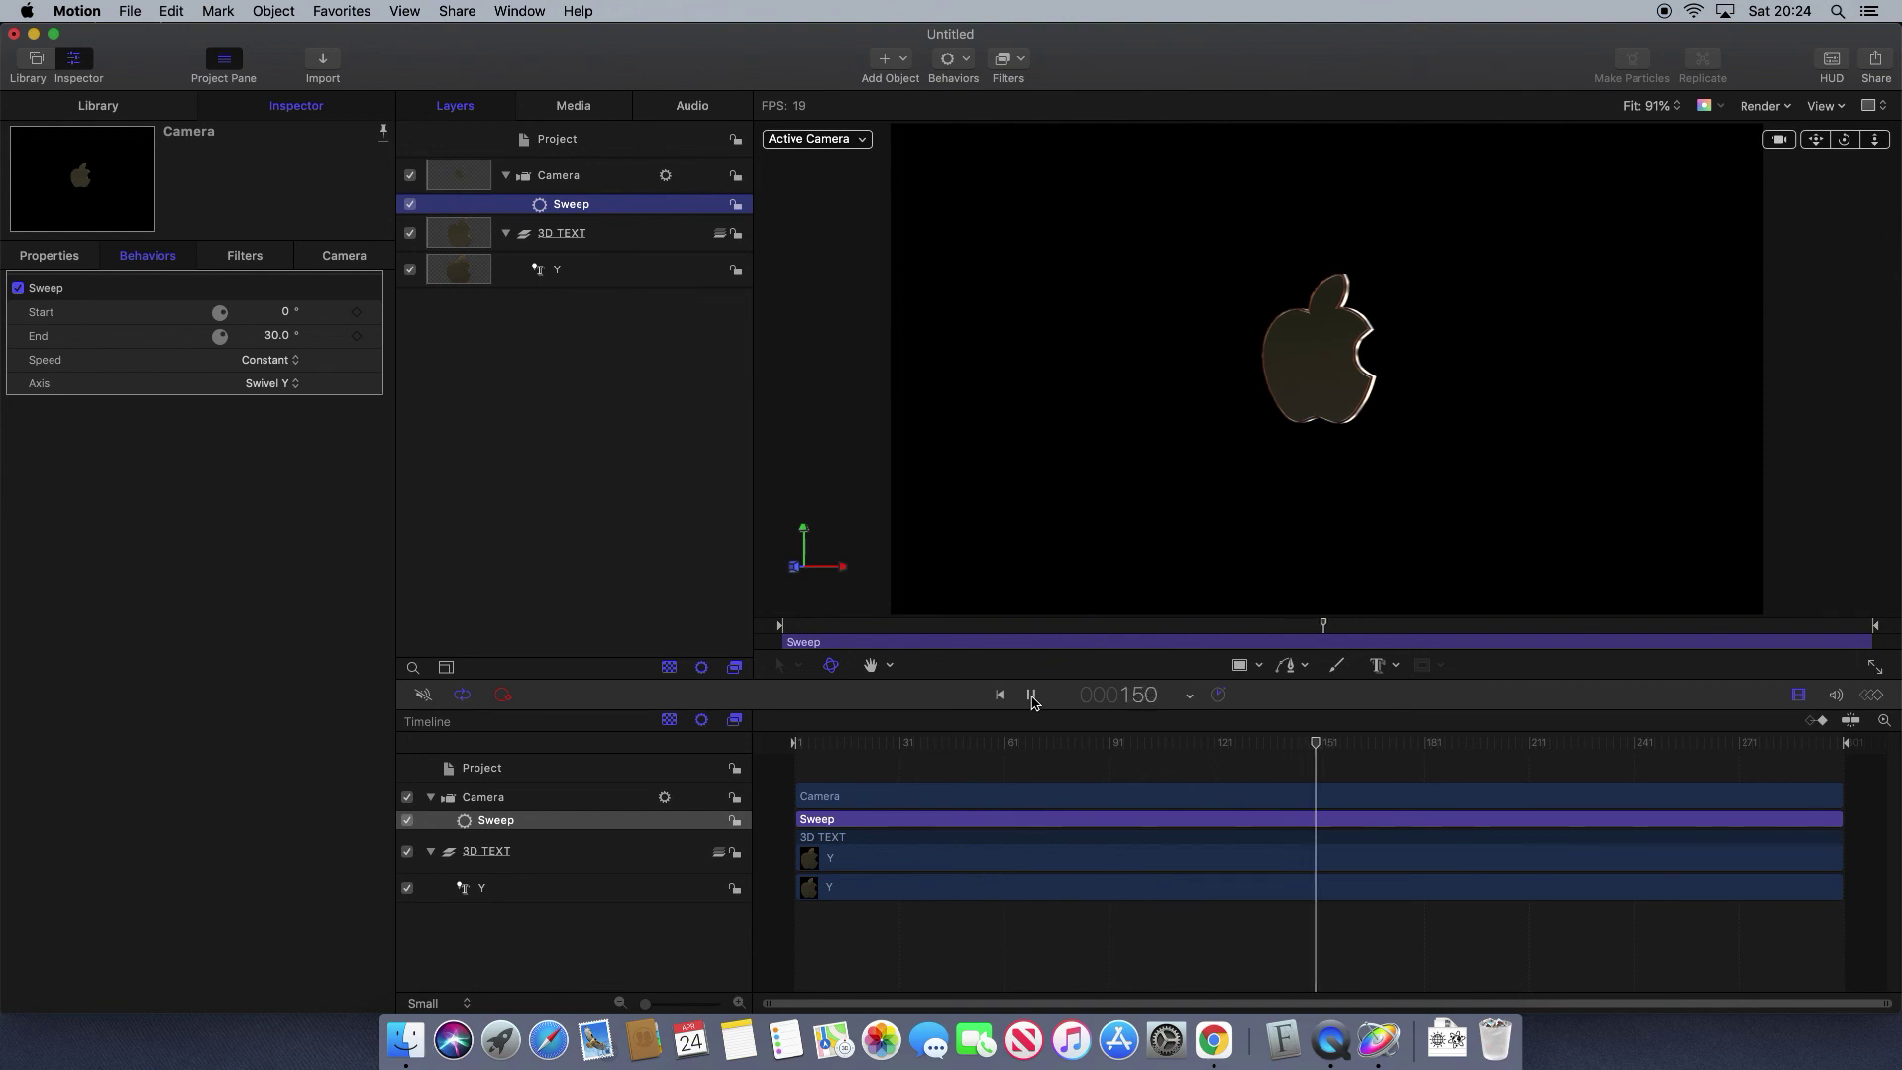
left_click(1031, 695)
left_click_drag(1457, 748, 778, 789)
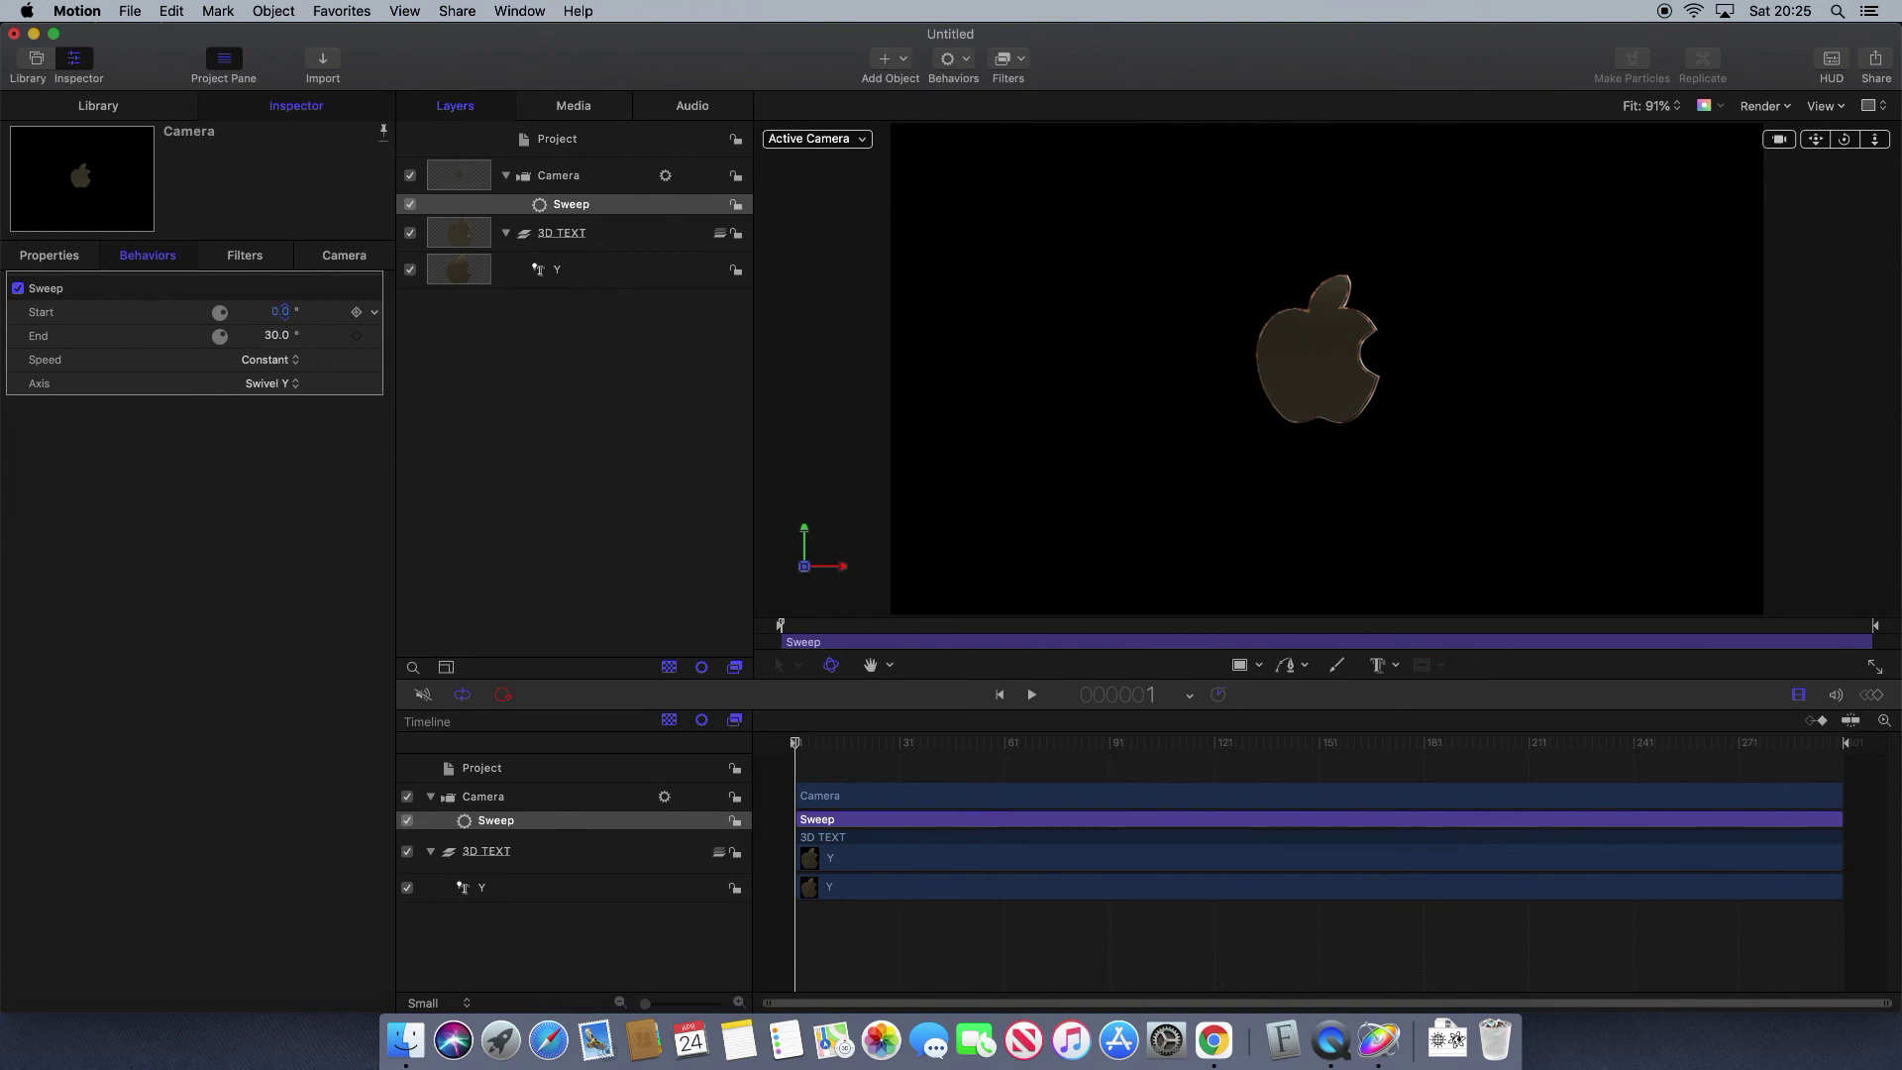
Set the Sweep behavior's start angle to 339°, preview the animation and return the playhead to the first frame.
left_click_drag(282, 311, 285, 311)
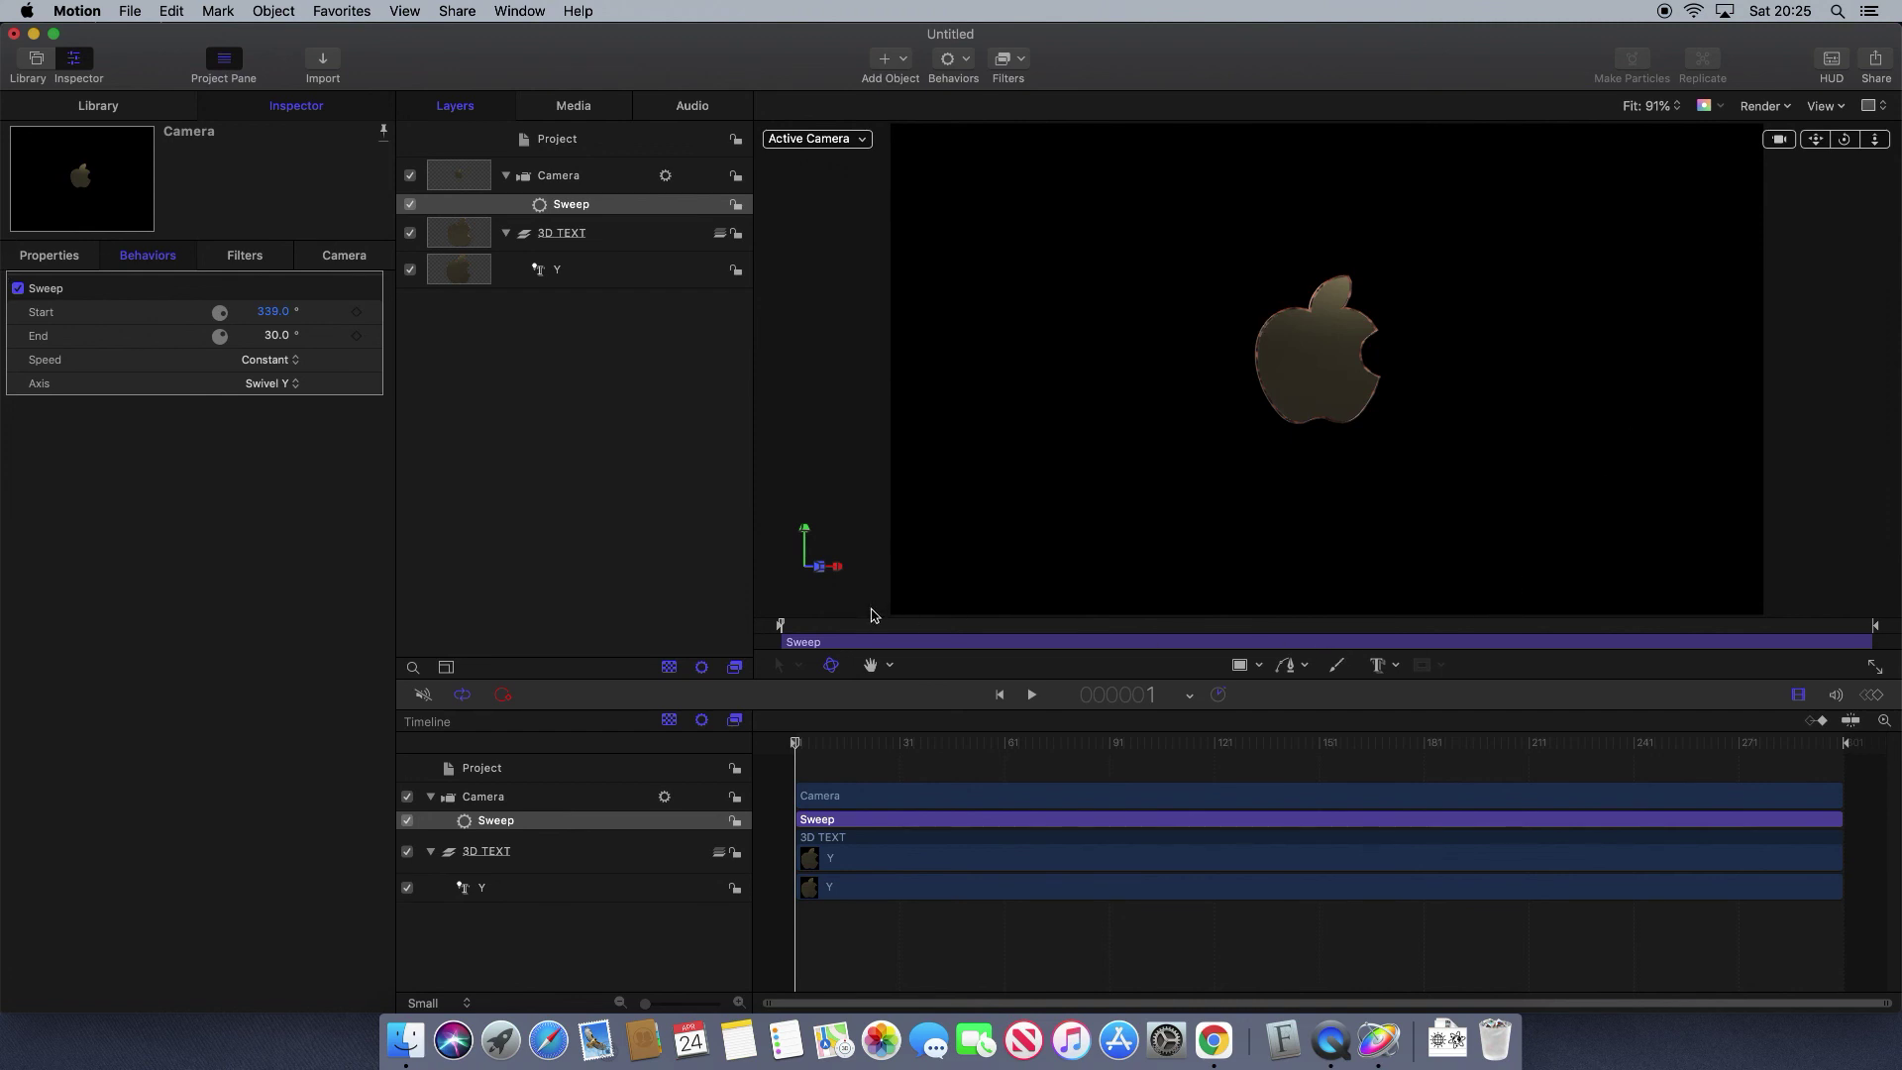
left_click(1031, 696)
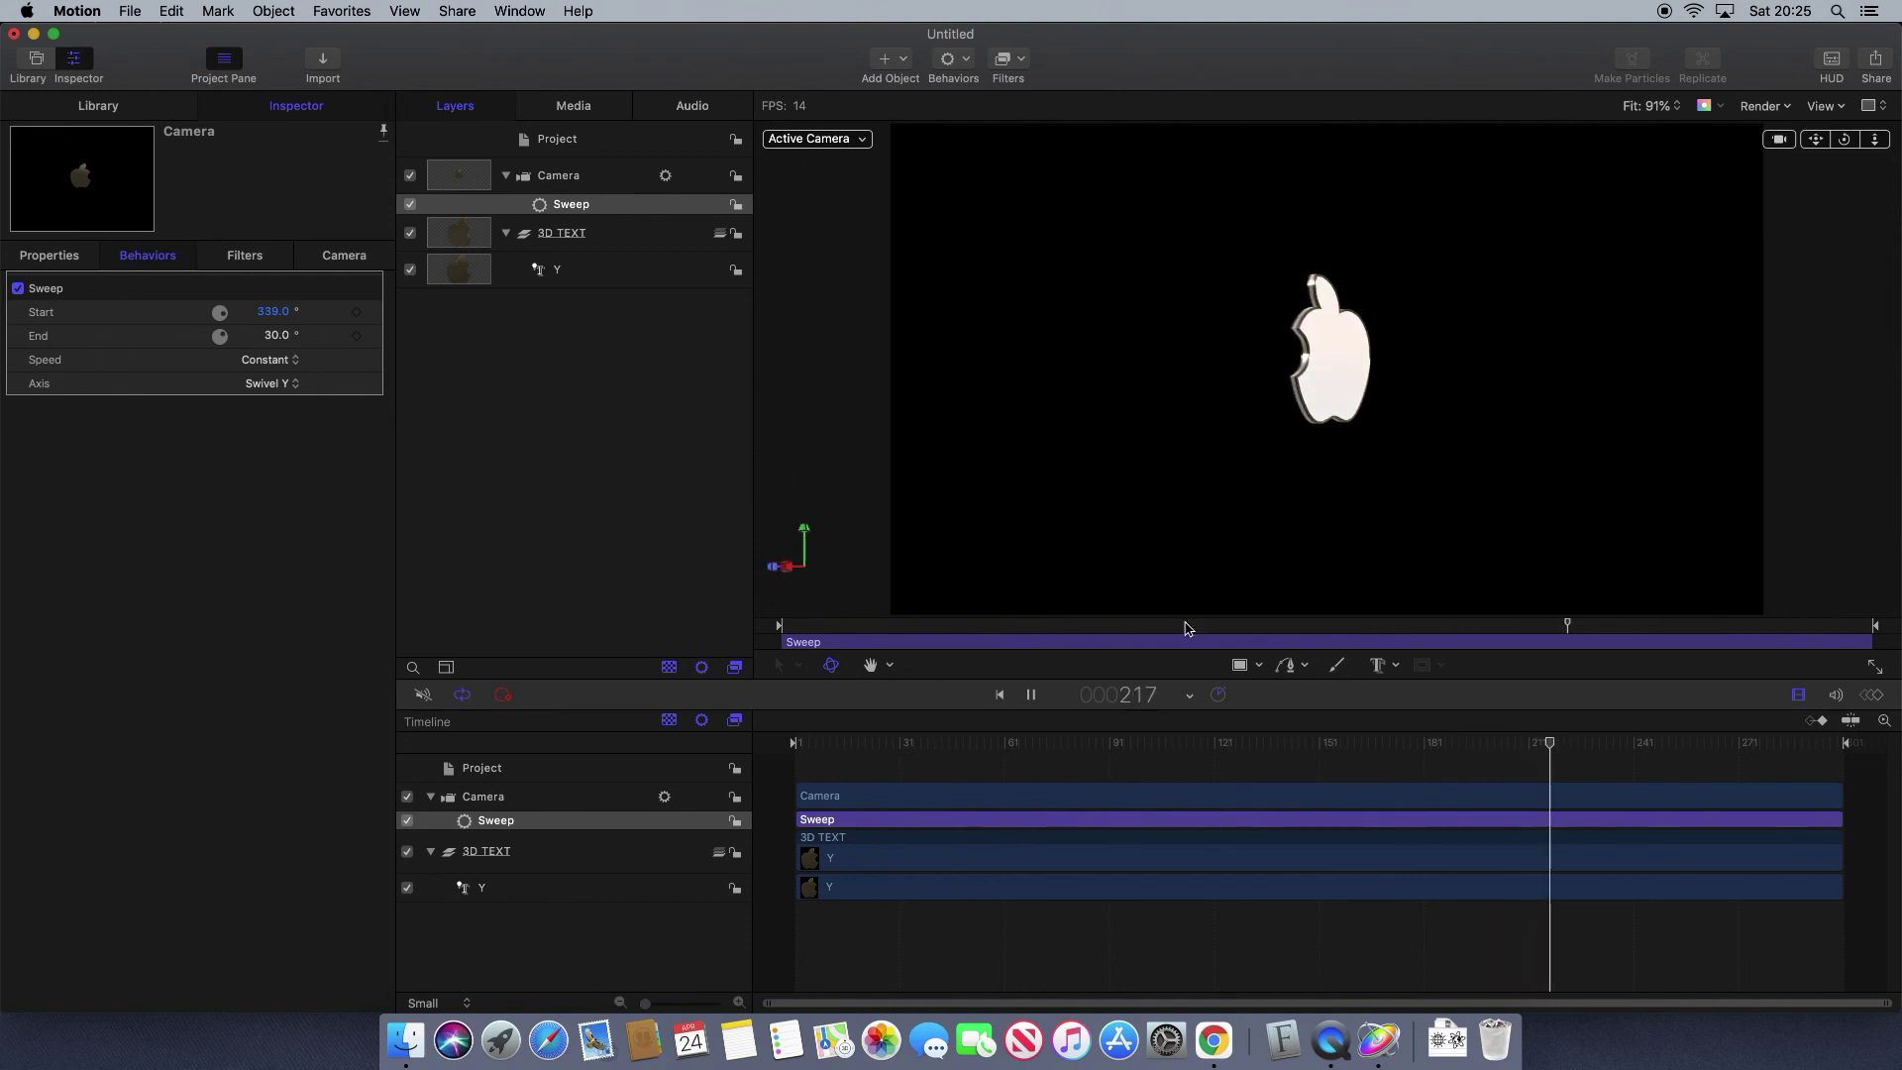
left_click(1030, 698)
left_click_drag(891, 747, 788, 745)
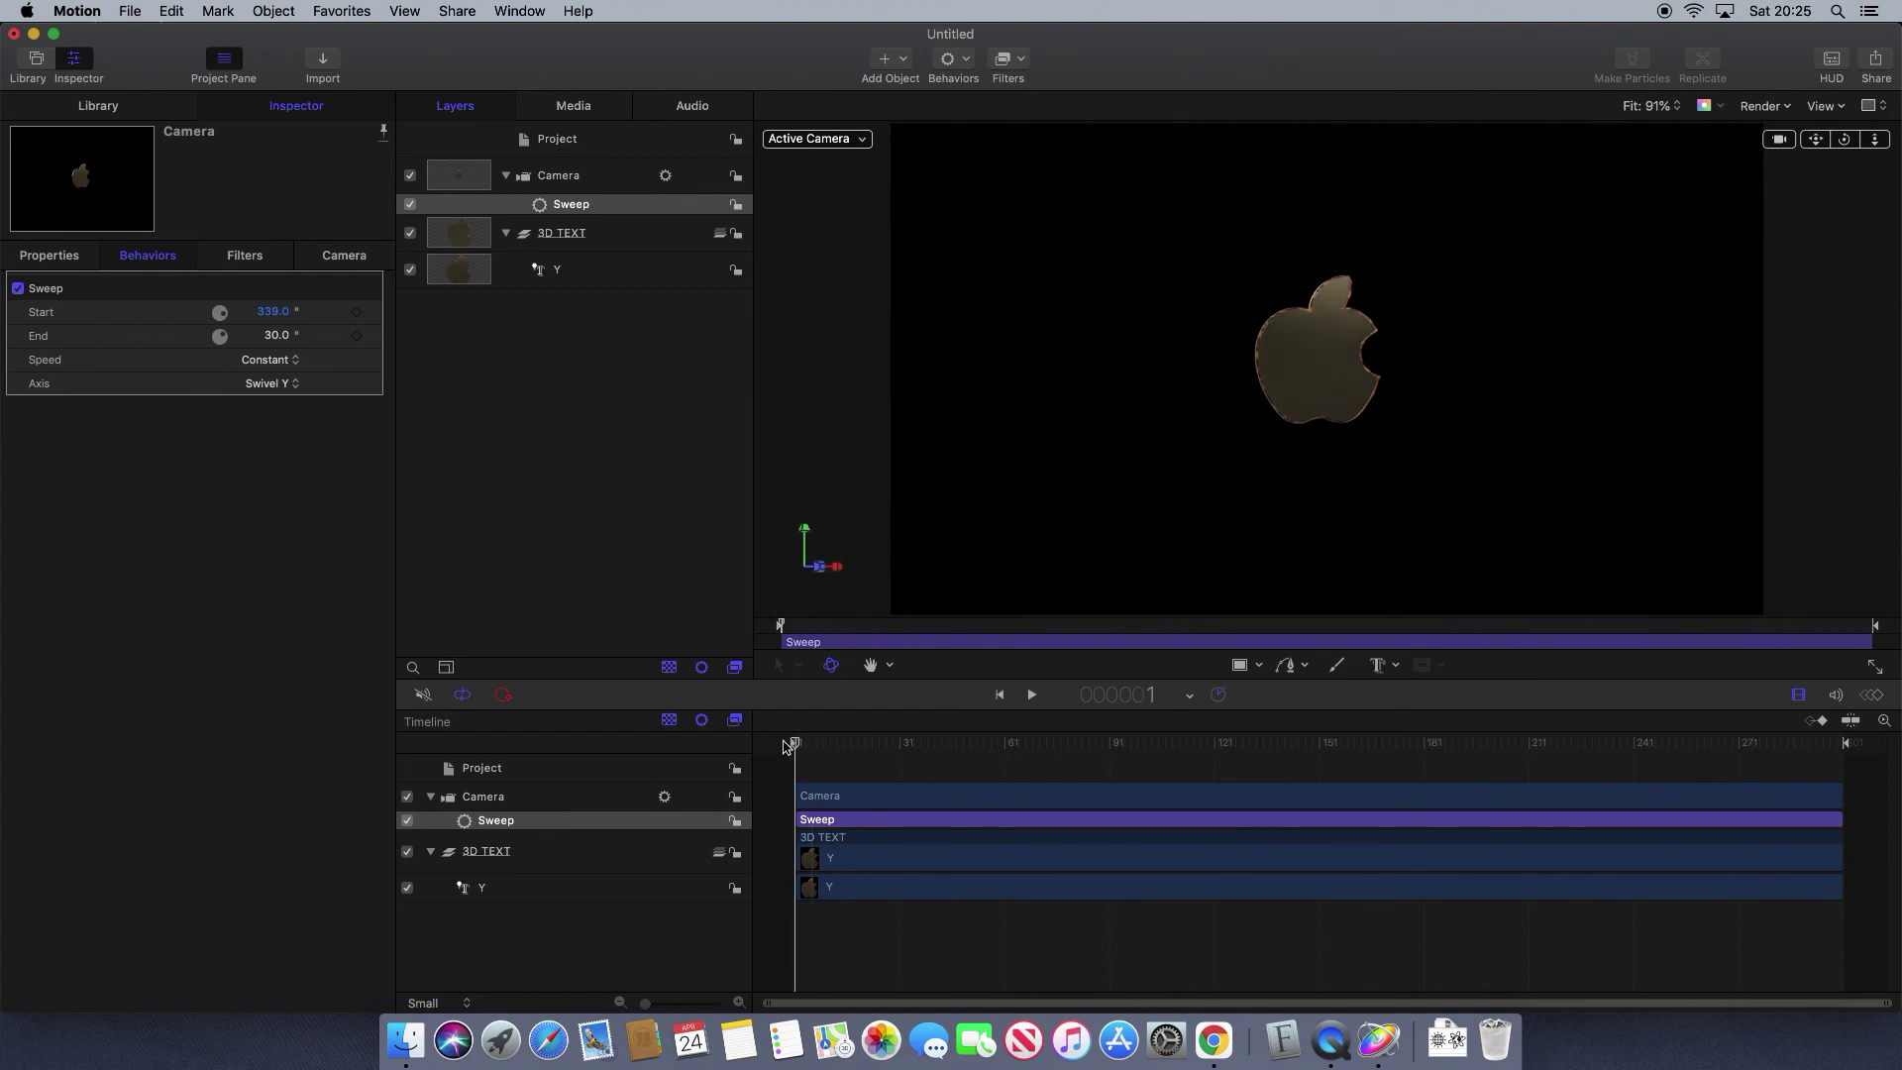
Select the apple logo text layer inside the 3D TEXT group.
left_click(552, 238)
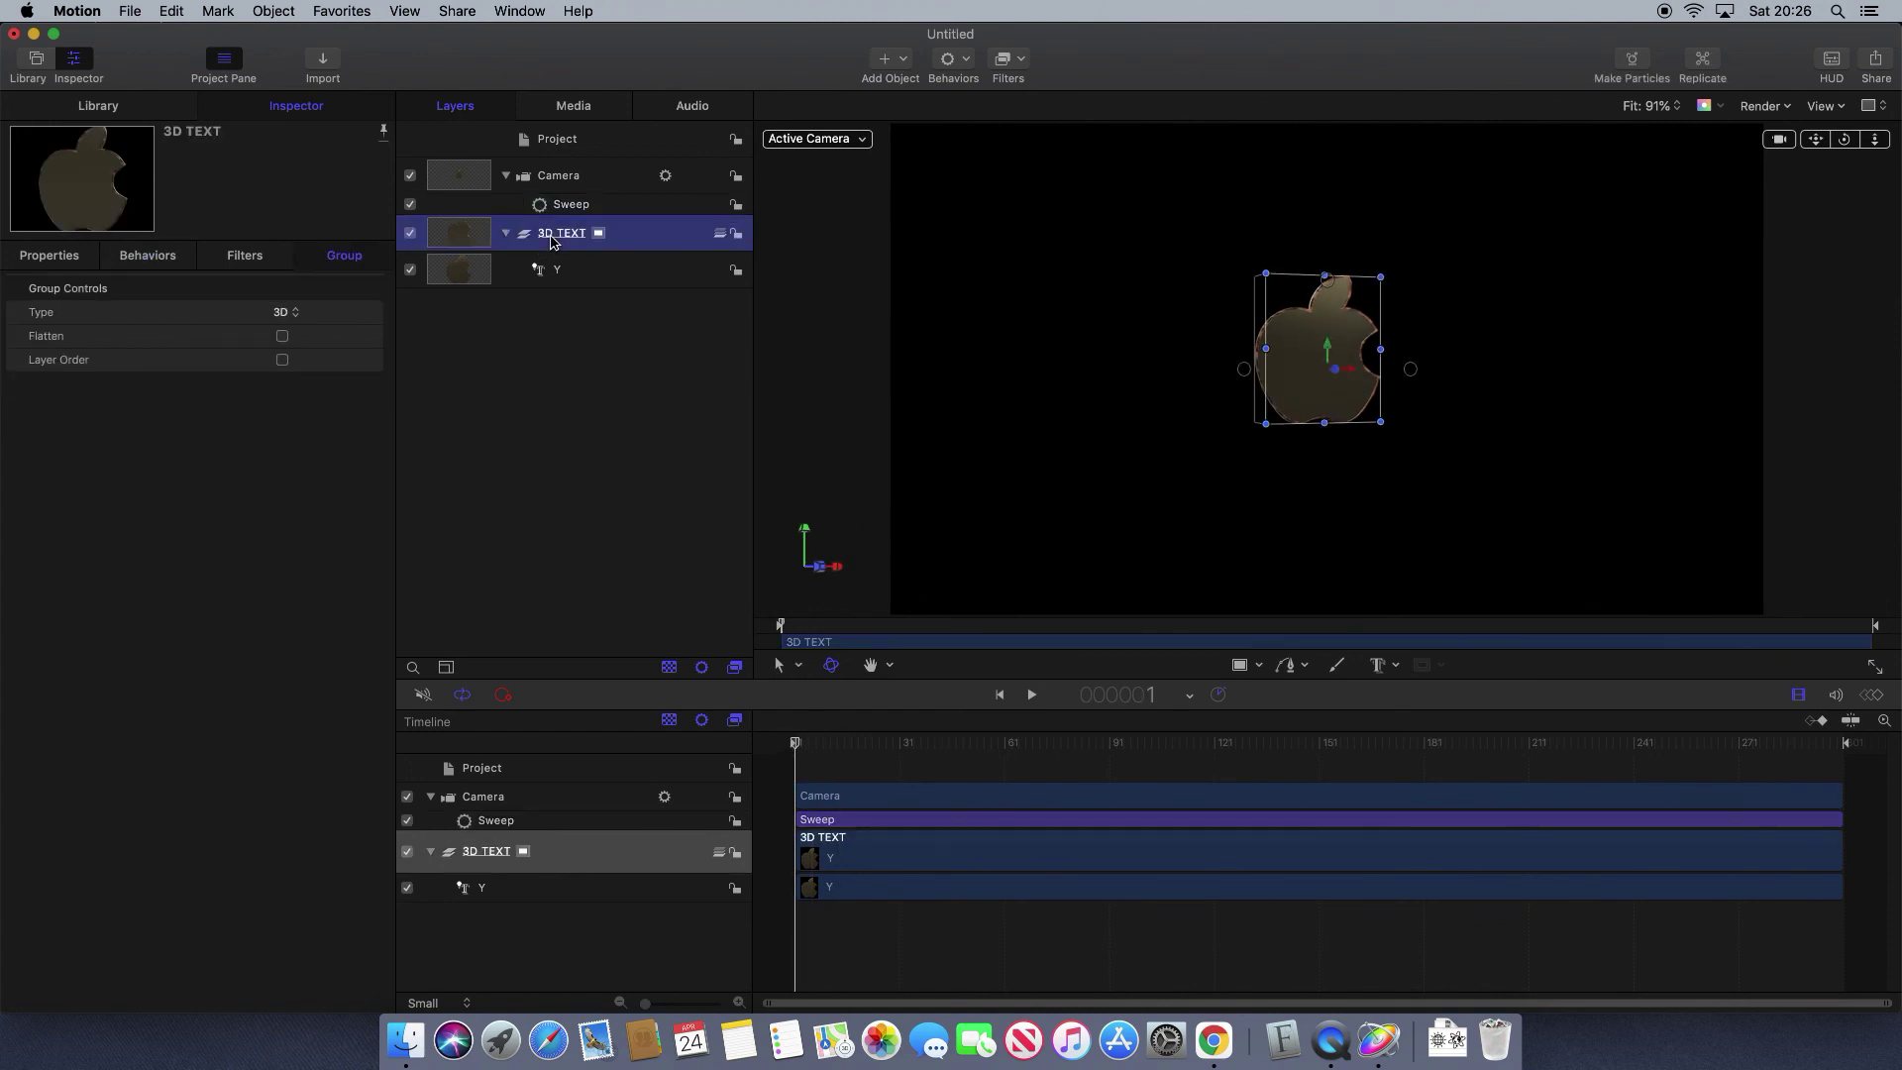
left_click(554, 268)
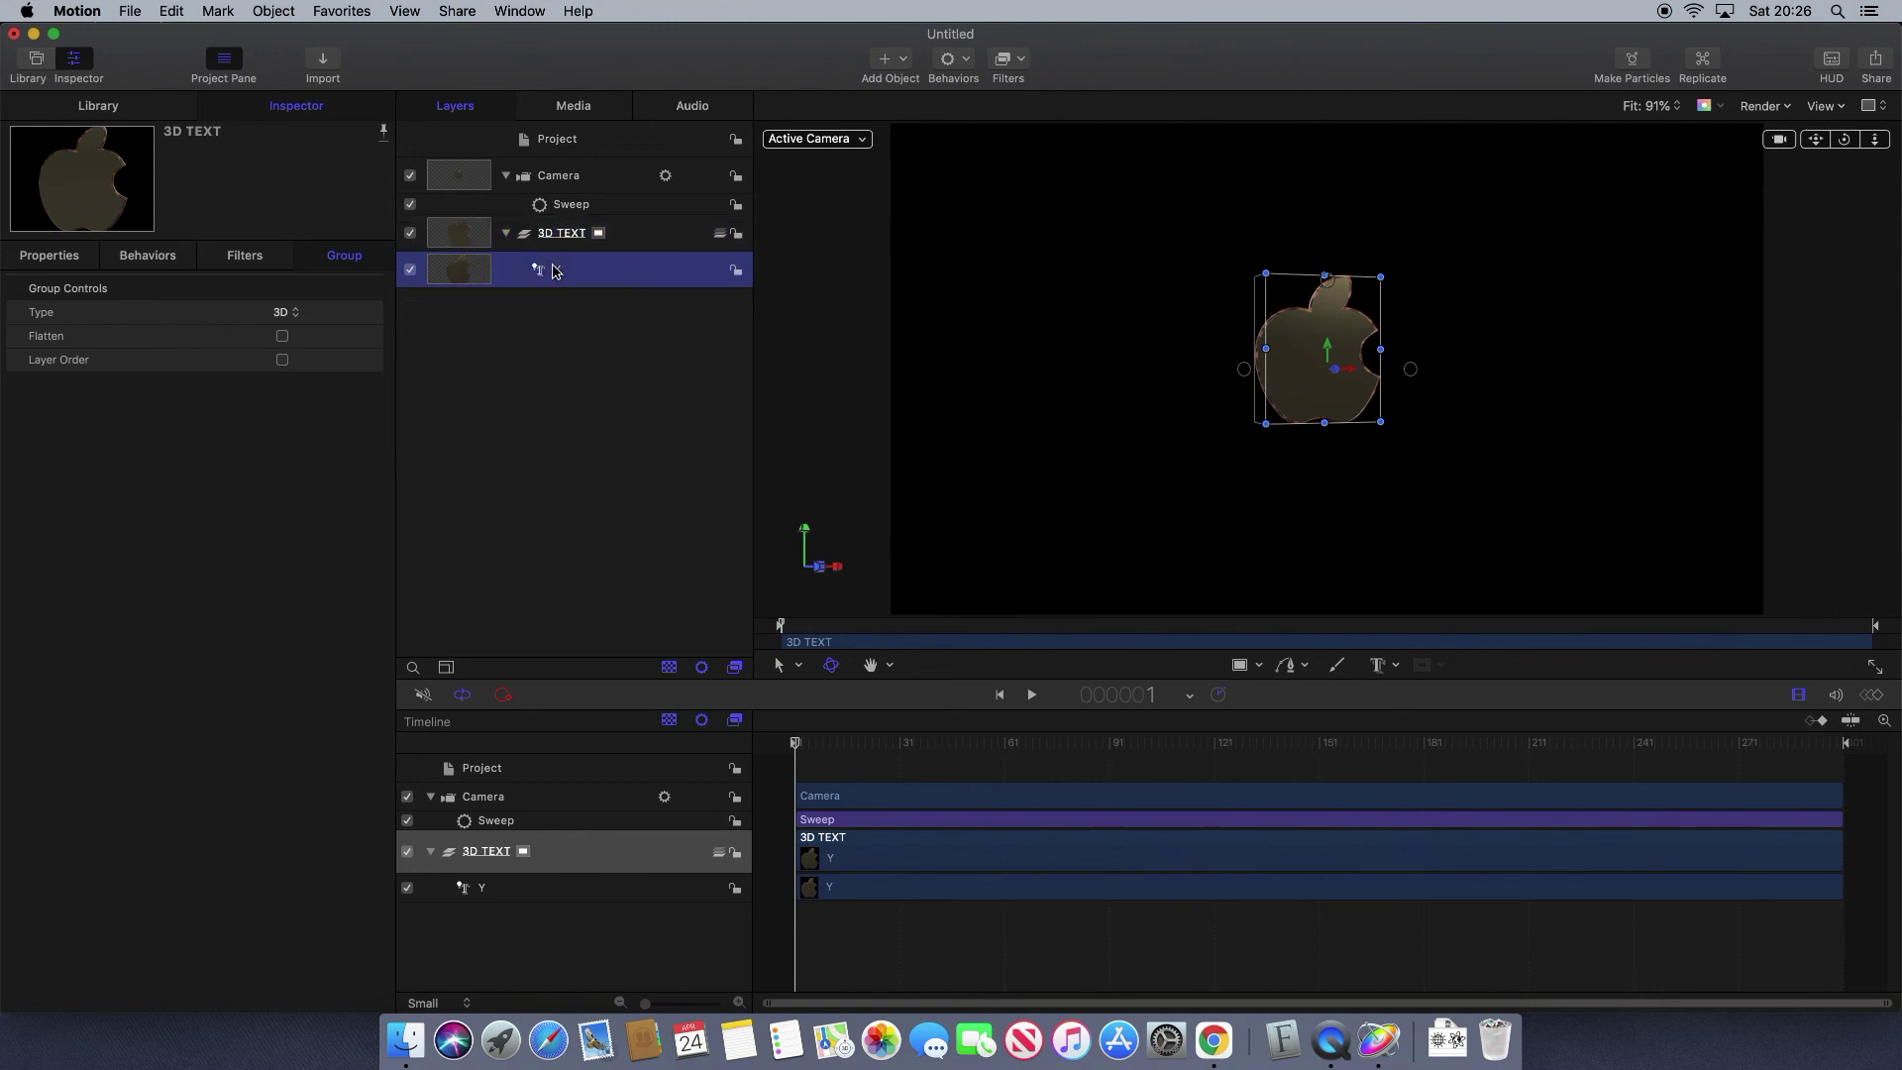